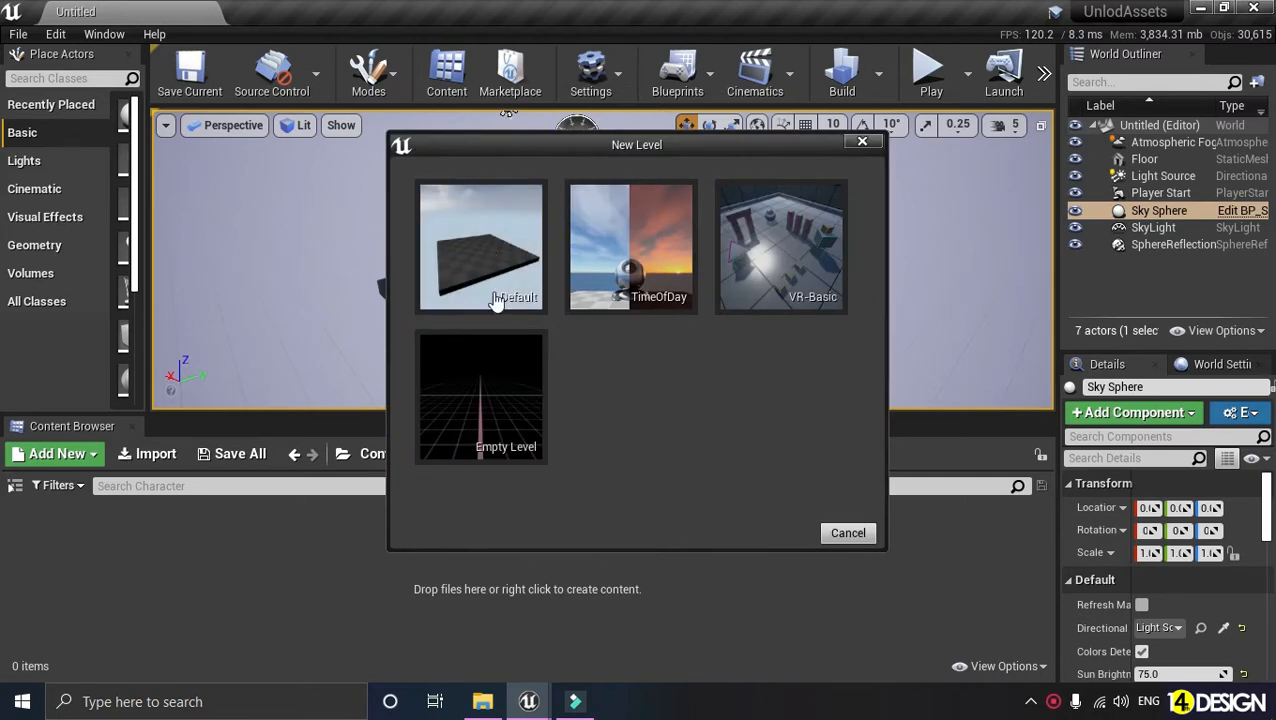
Create a new level from the Default template and import all of Tomb Raider.fbx into the Character folder as a skeletal mesh
left_click(490, 268)
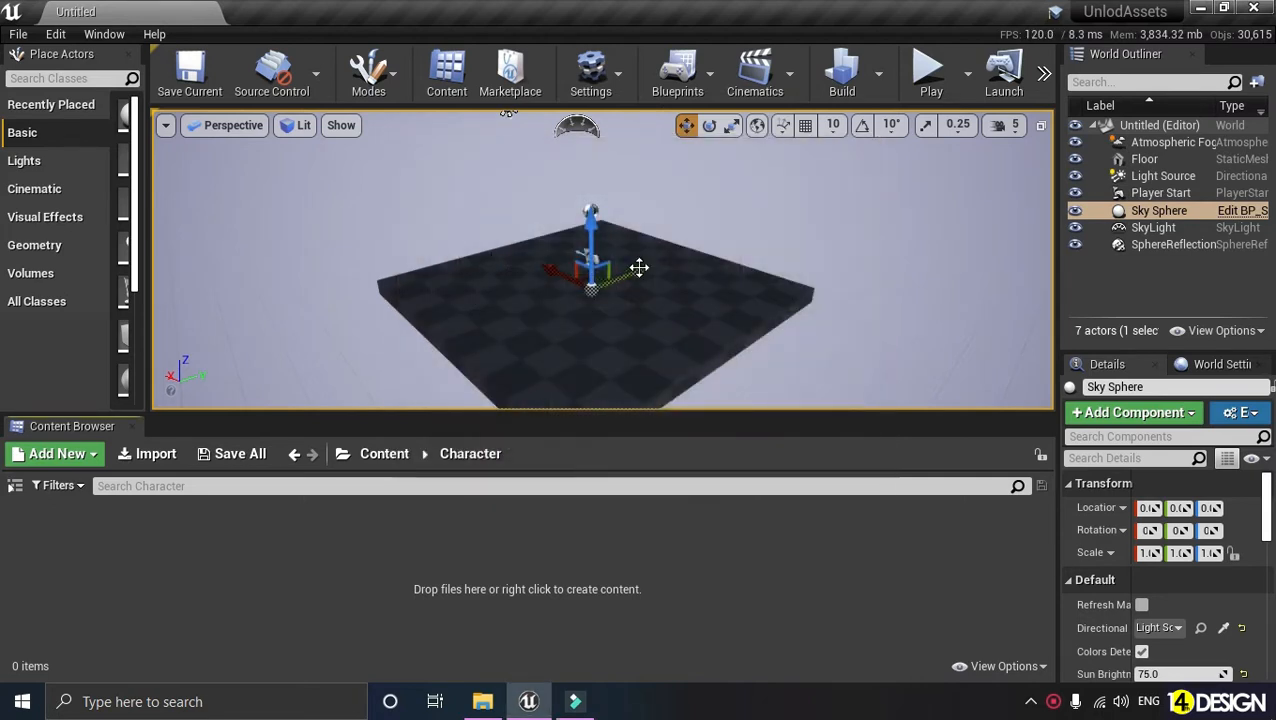
left_click(482, 701)
left_click_drag(197, 145, 490, 589)
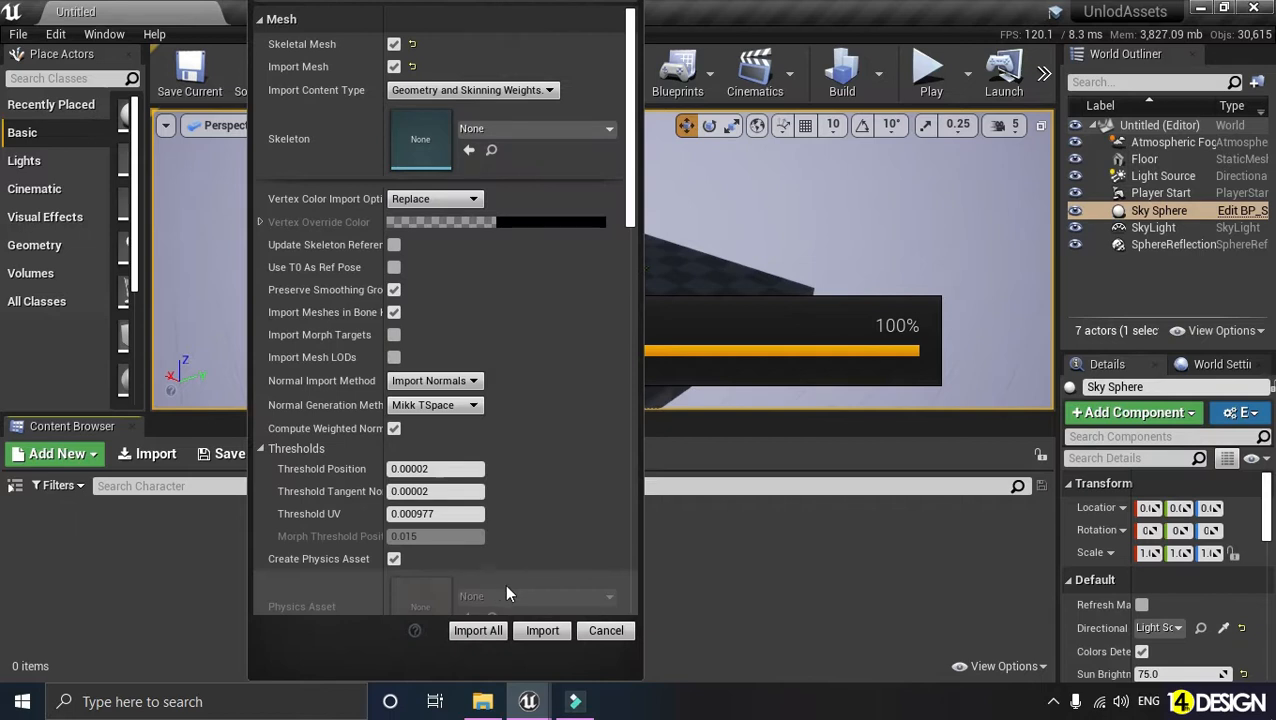
scroll(363, 265, "down", 5)
scroll(365, 267, "down", 6)
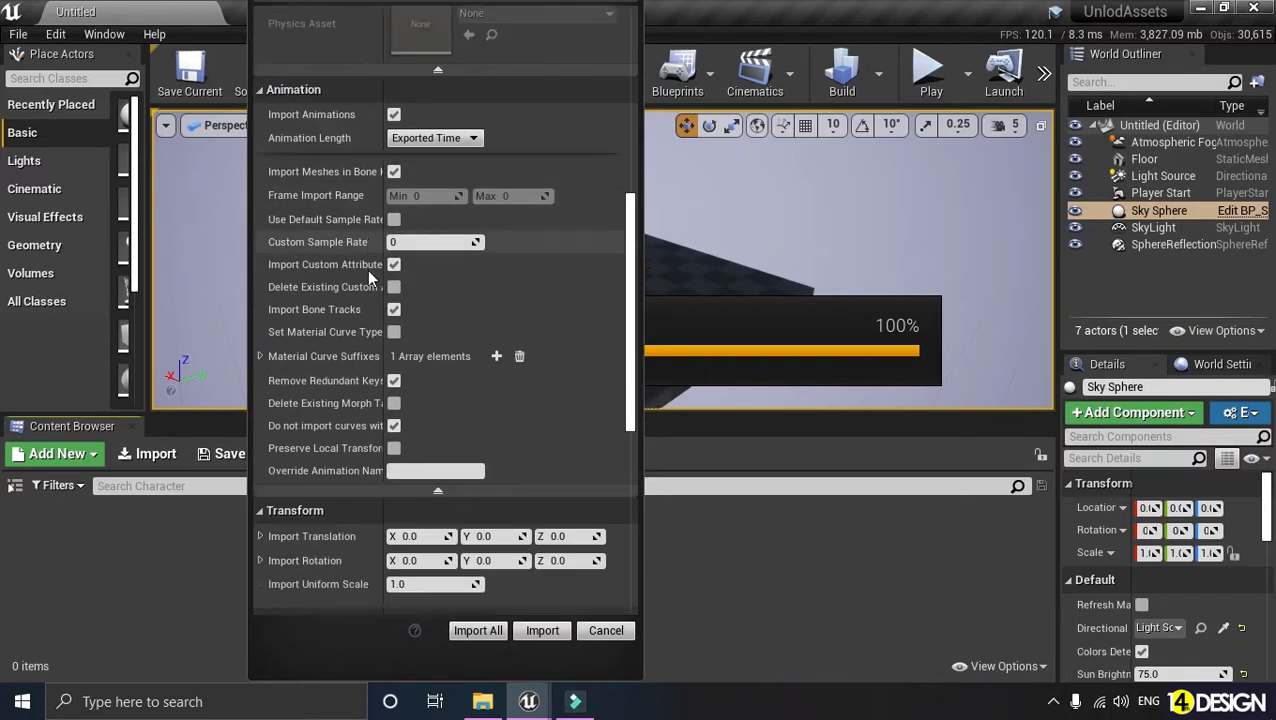
scroll(367, 270, "up", 10)
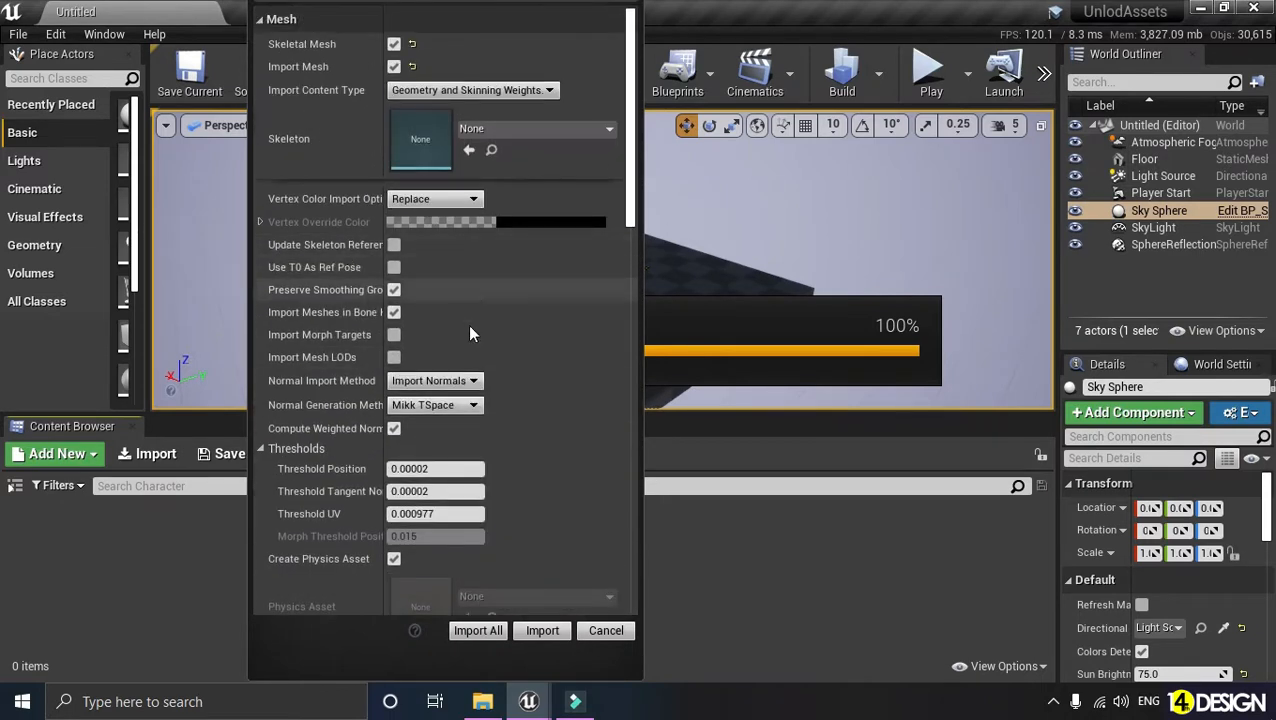
left_click(484, 631)
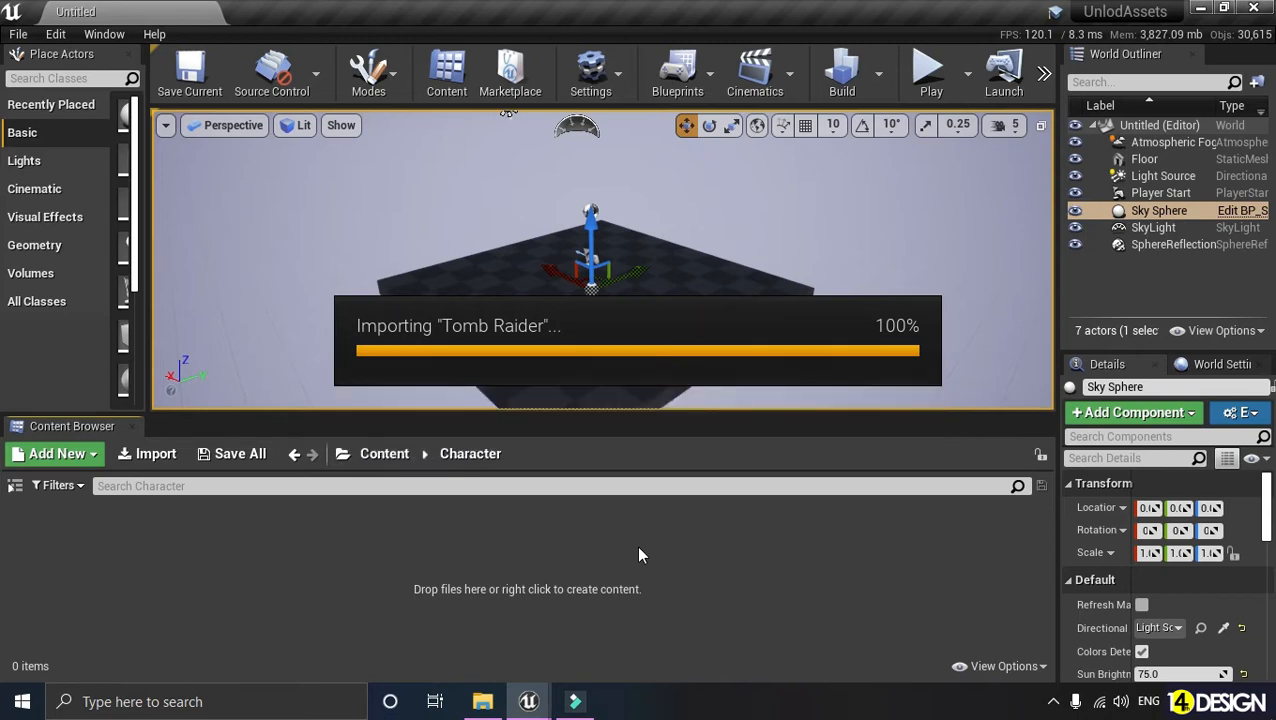
scroll(900, 447, "down", 3)
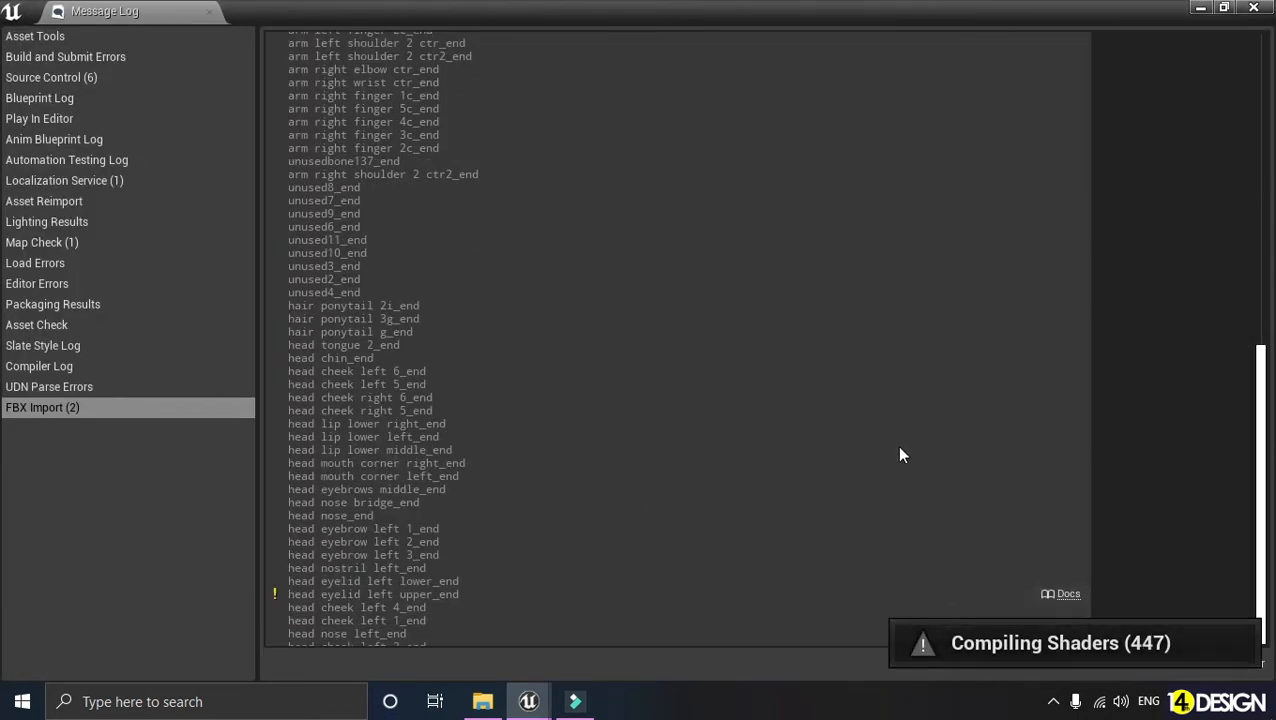
left_click(1268, 6)
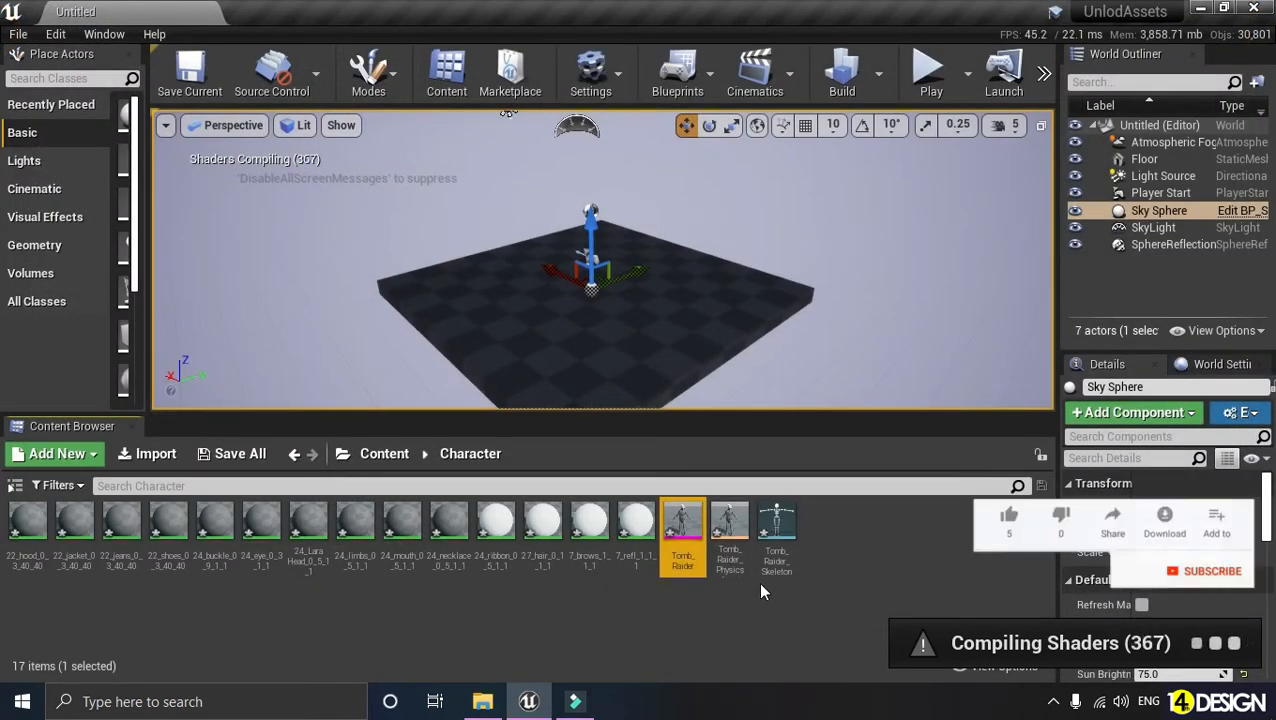
Open the imported Tomb_Raider skeletal mesh and inspect the character from different angles and distances
mouse_move(680, 516)
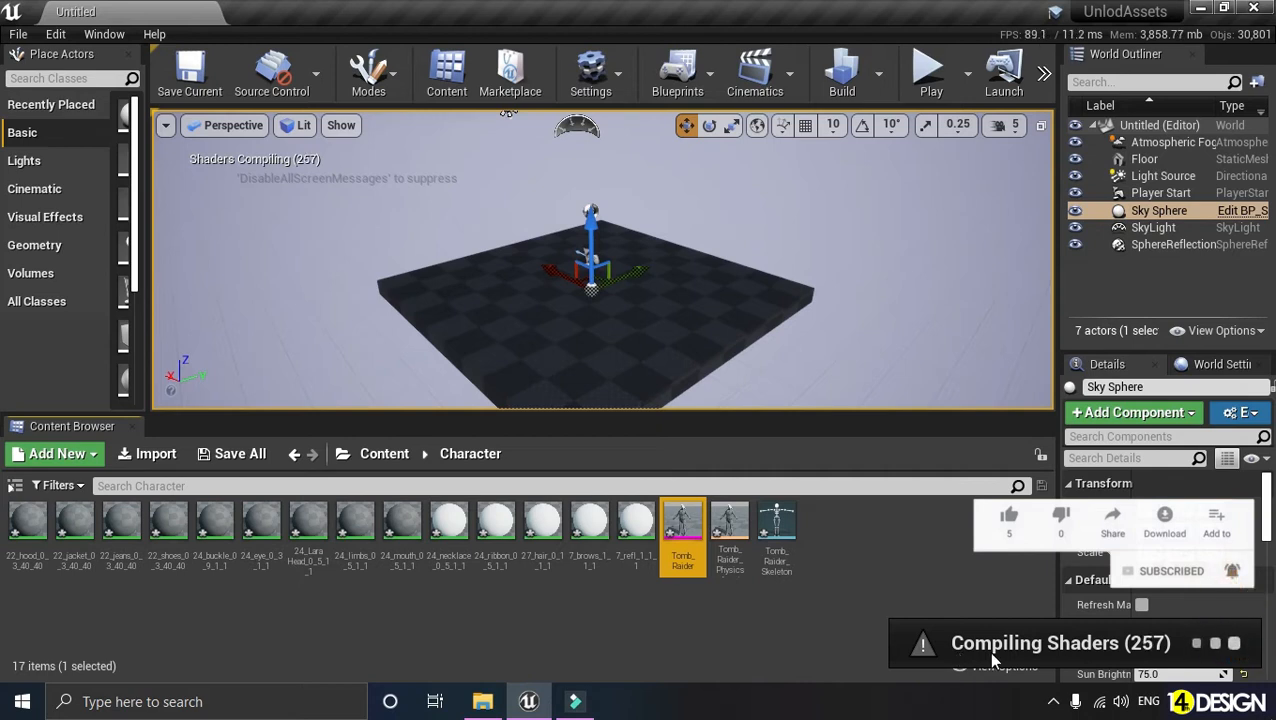
double_click(680, 528)
left_click_drag(527, 319, 700, 320)
left_click_drag(560, 380, 755, 370)
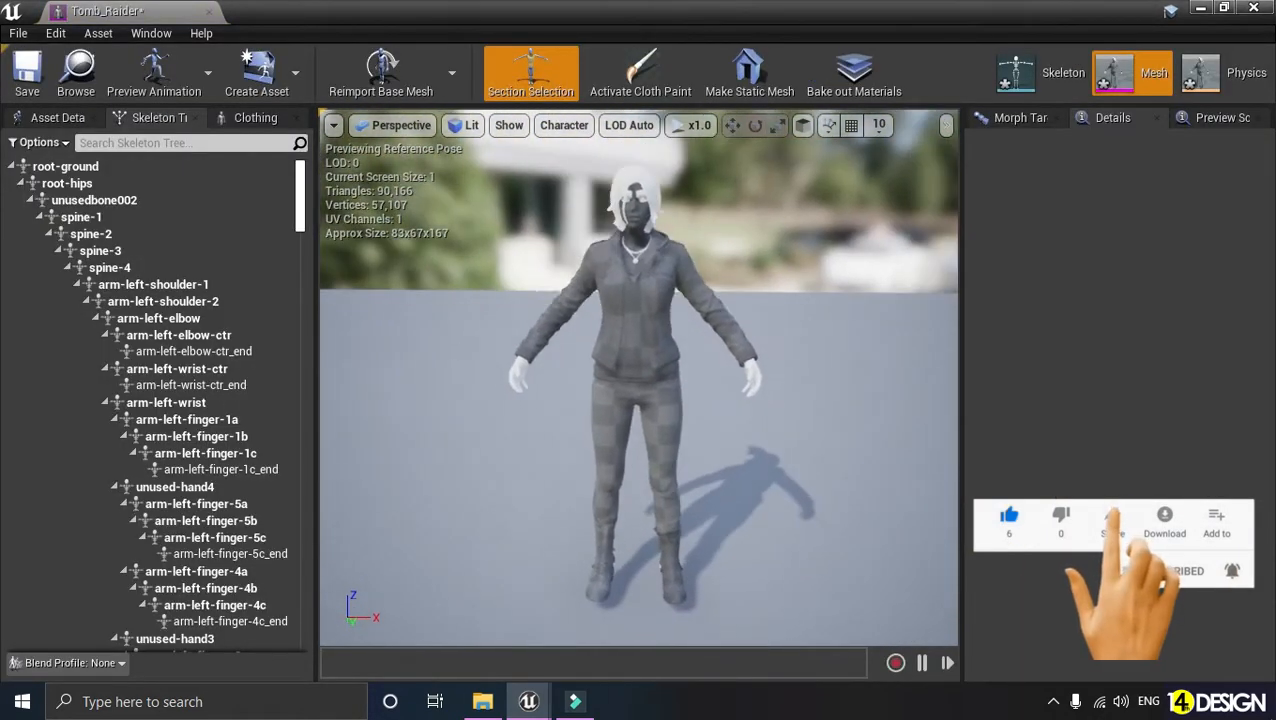
middle_click_drag(604, 420, 604, 240)
right_click_drag(604, 420, 604, 280)
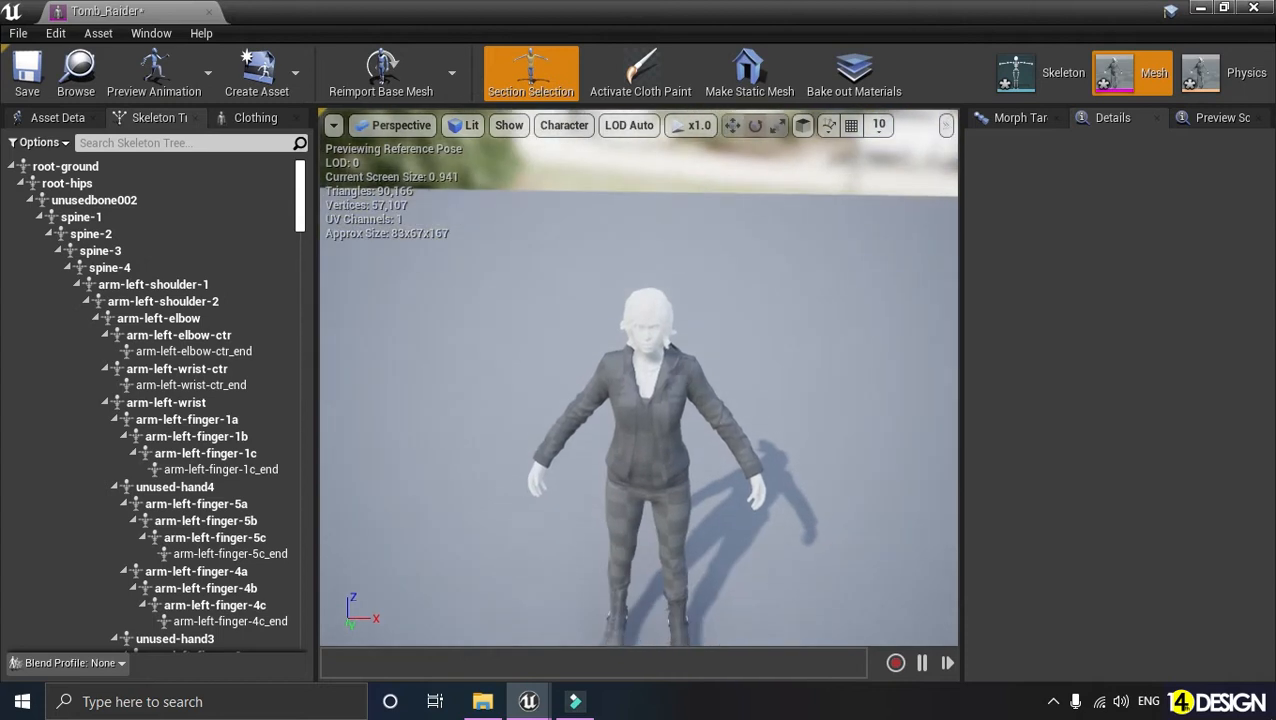
key("w")
key("s")
key("s")
key("w")
right_click_drag(646, 408, 646, 408)
key("s")
middle_click_drag(646, 408, 648, 460)
left_click_drag(649, 429, 652, 402, "alt")
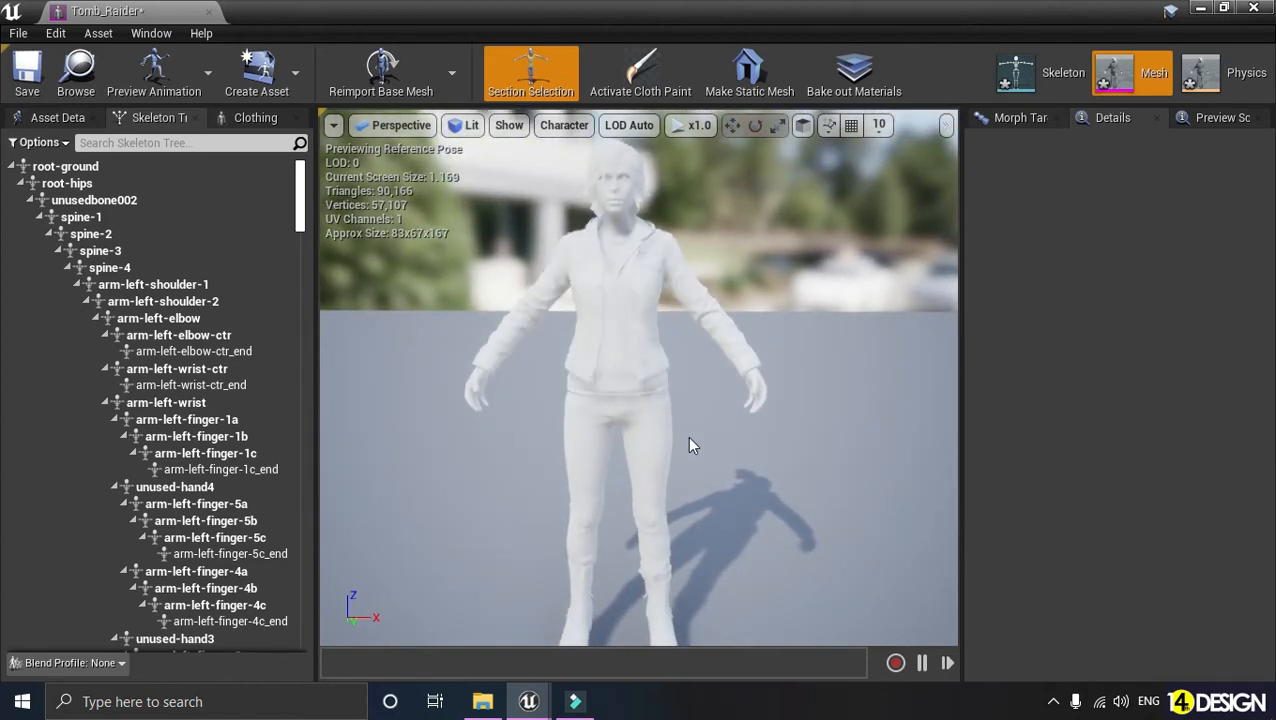
left_click(1200, 8)
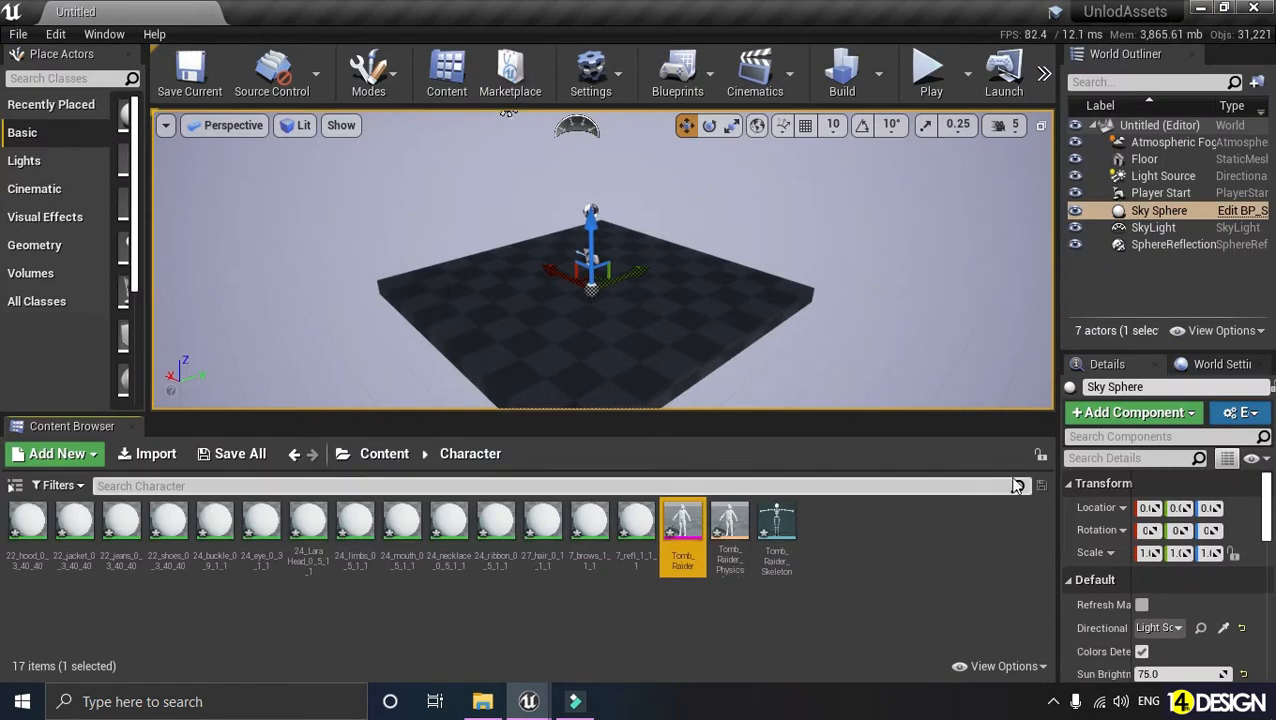
Create a new folder named Textures inside the Character folder
left_click(642, 626)
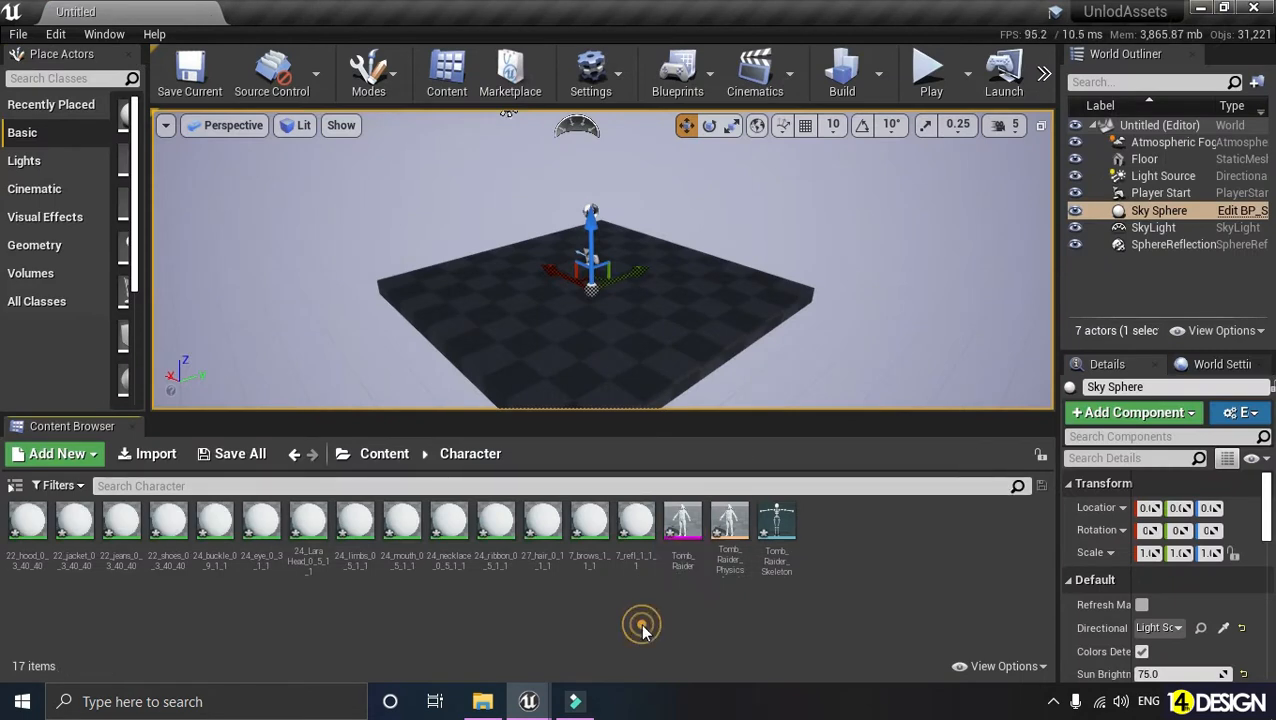
right_click(533, 627)
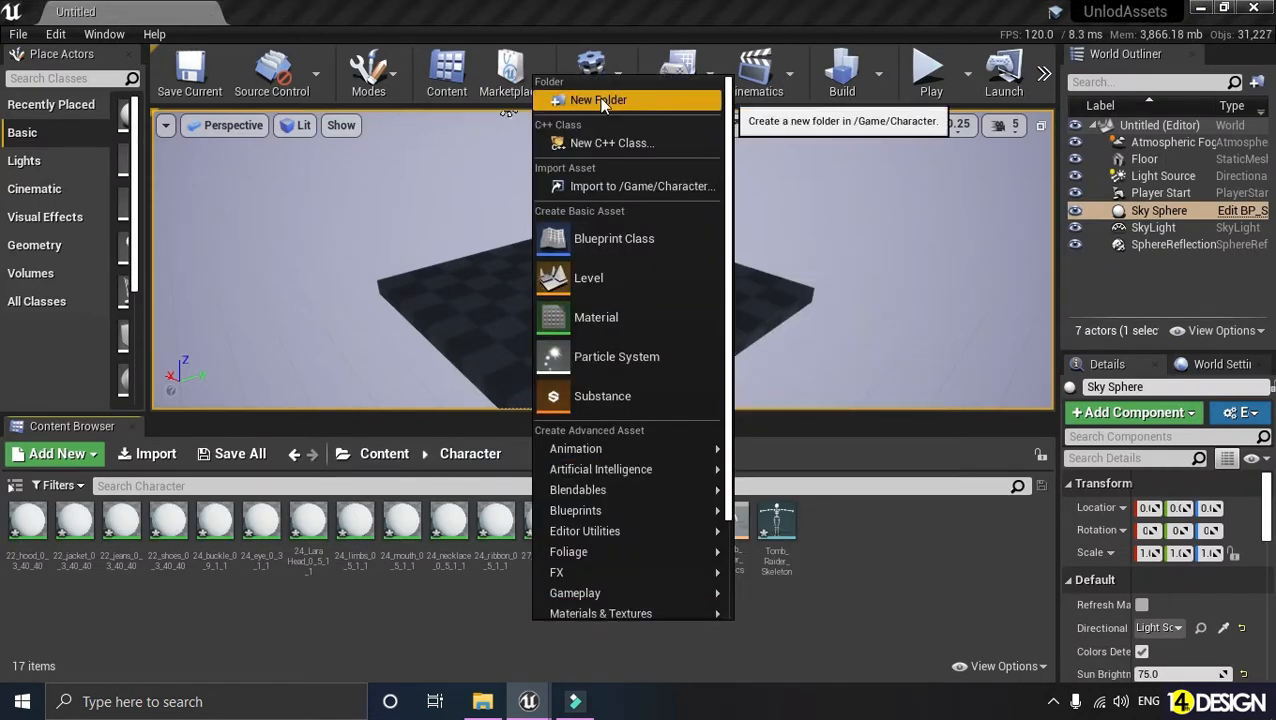
left_click(599, 99)
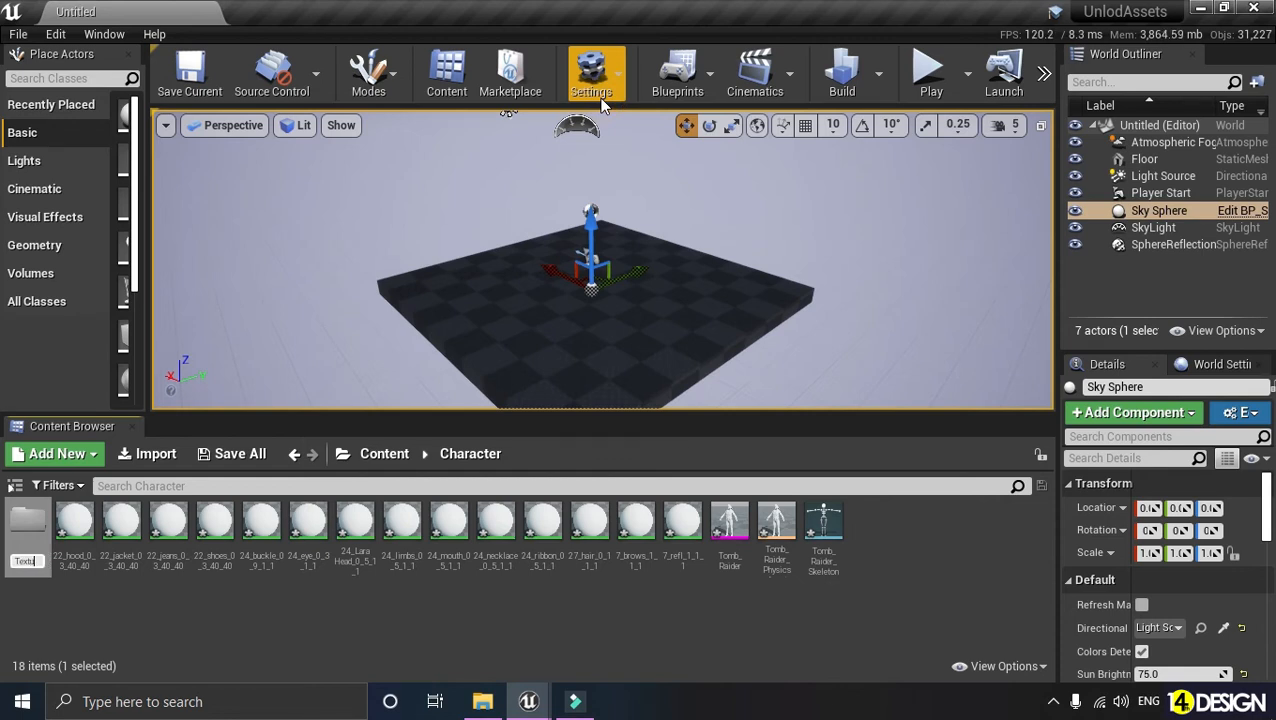
key("Return")
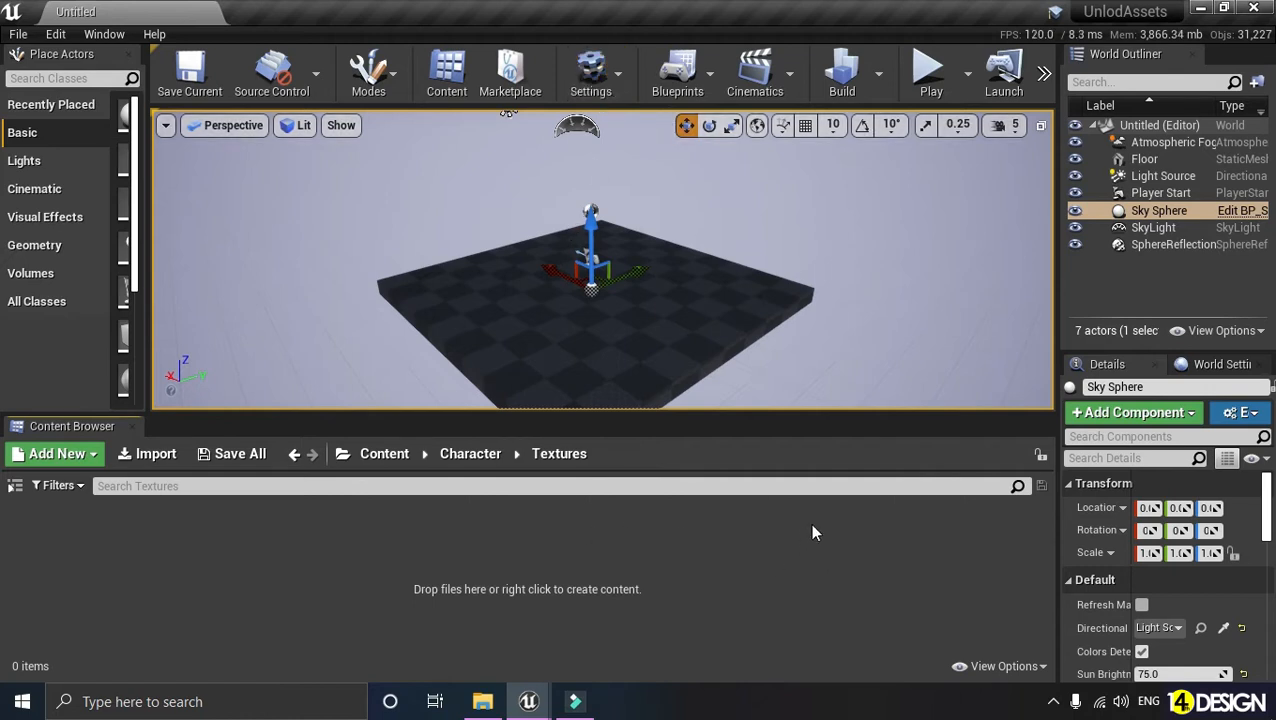
Import all TGA textures from the Tomb Raider Tex > Game > Characters > Tex folder on disk into the Textures folder
left_click(1050, 702)
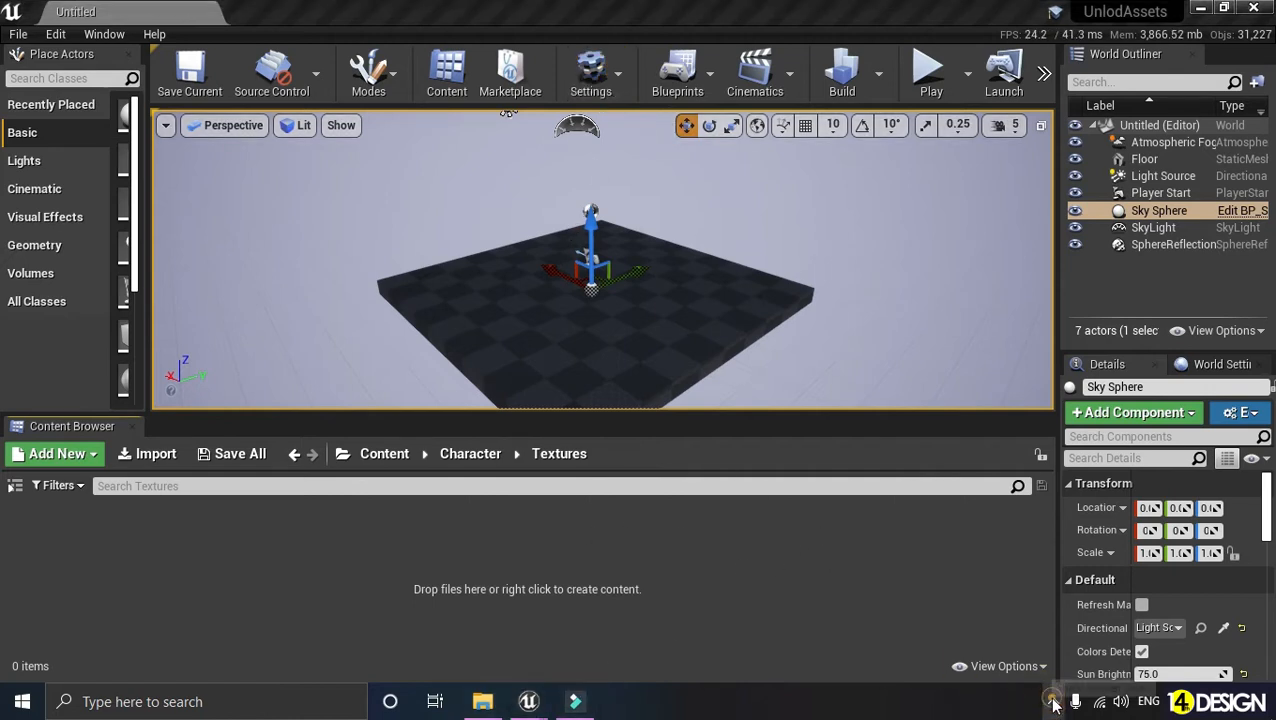
left_click(822, 626)
left_click(482, 701)
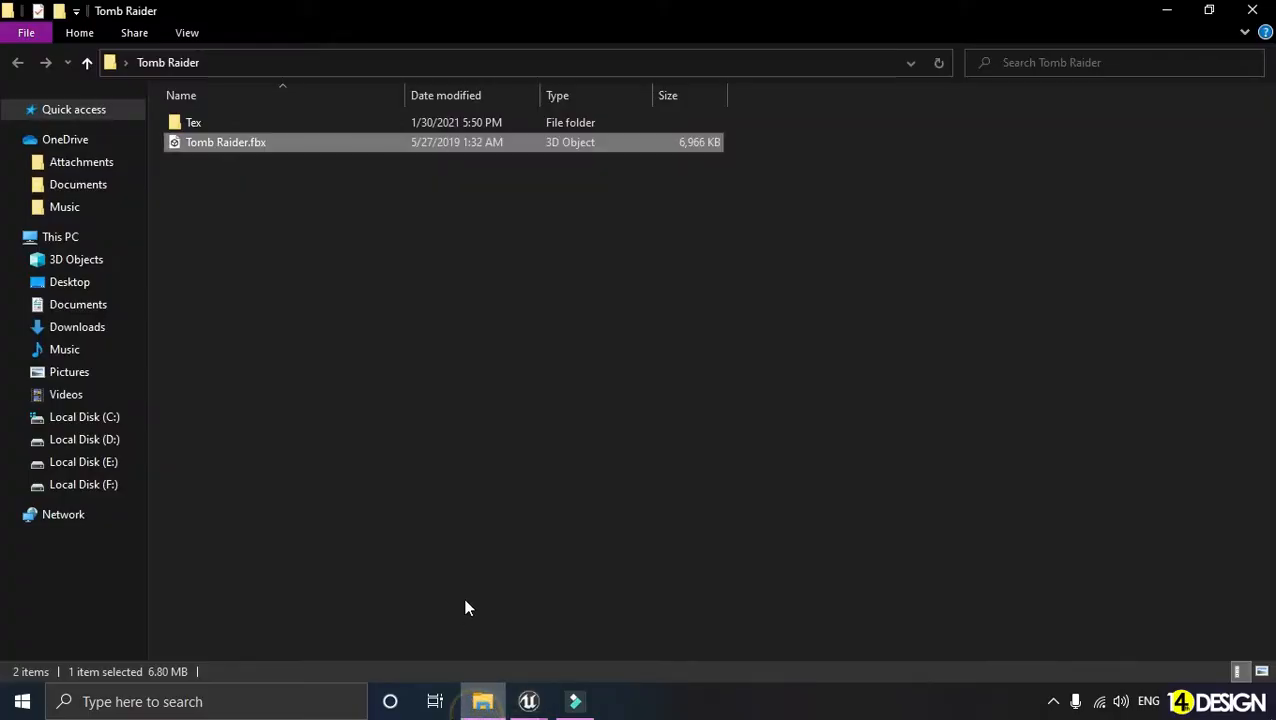
double_click(196, 123)
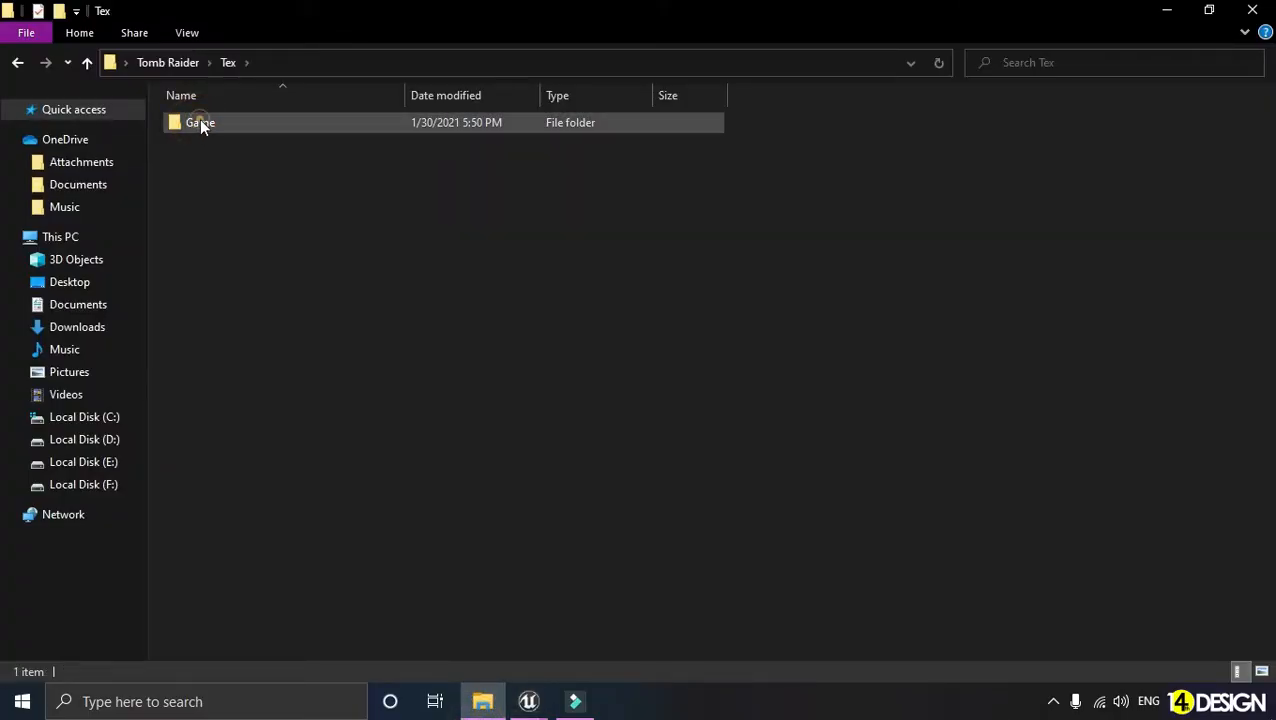
double_click(199, 121)
double_click(200, 123)
double_click(199, 120)
left_click(199, 120)
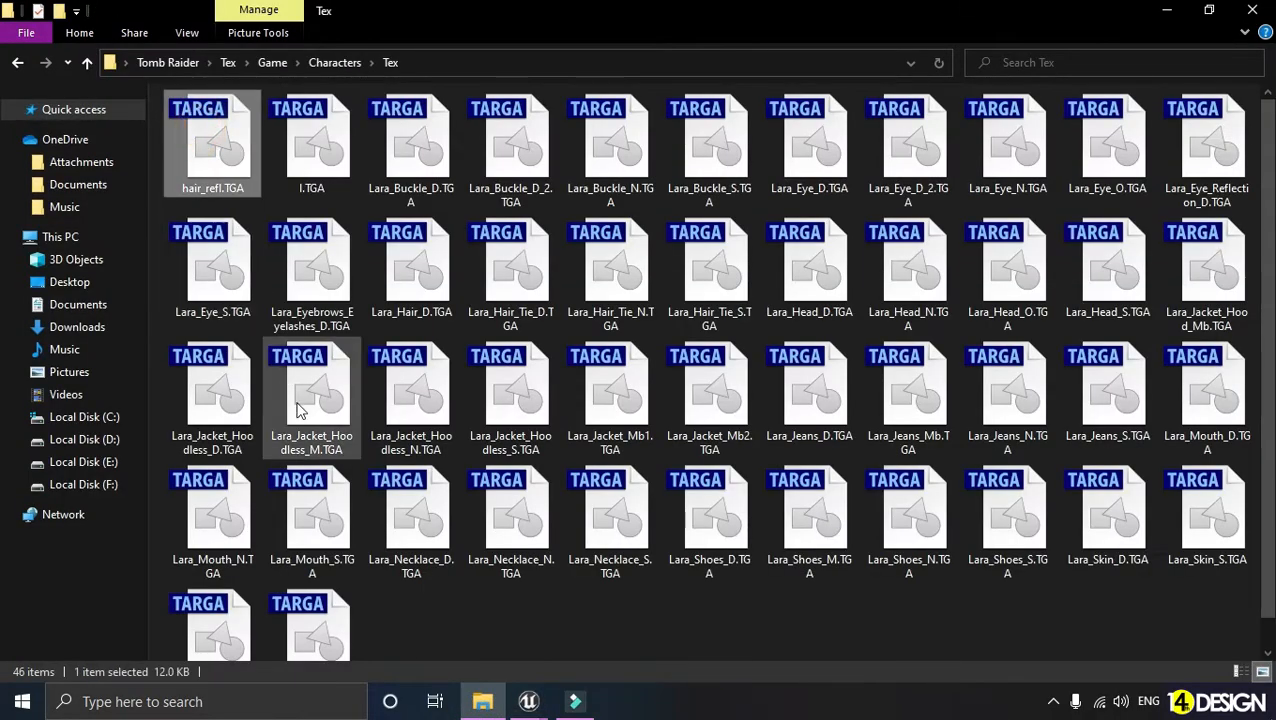
scroll(327, 567, "down", 1)
key("ctrl+a")
left_click_drag(327, 567, 528, 554)
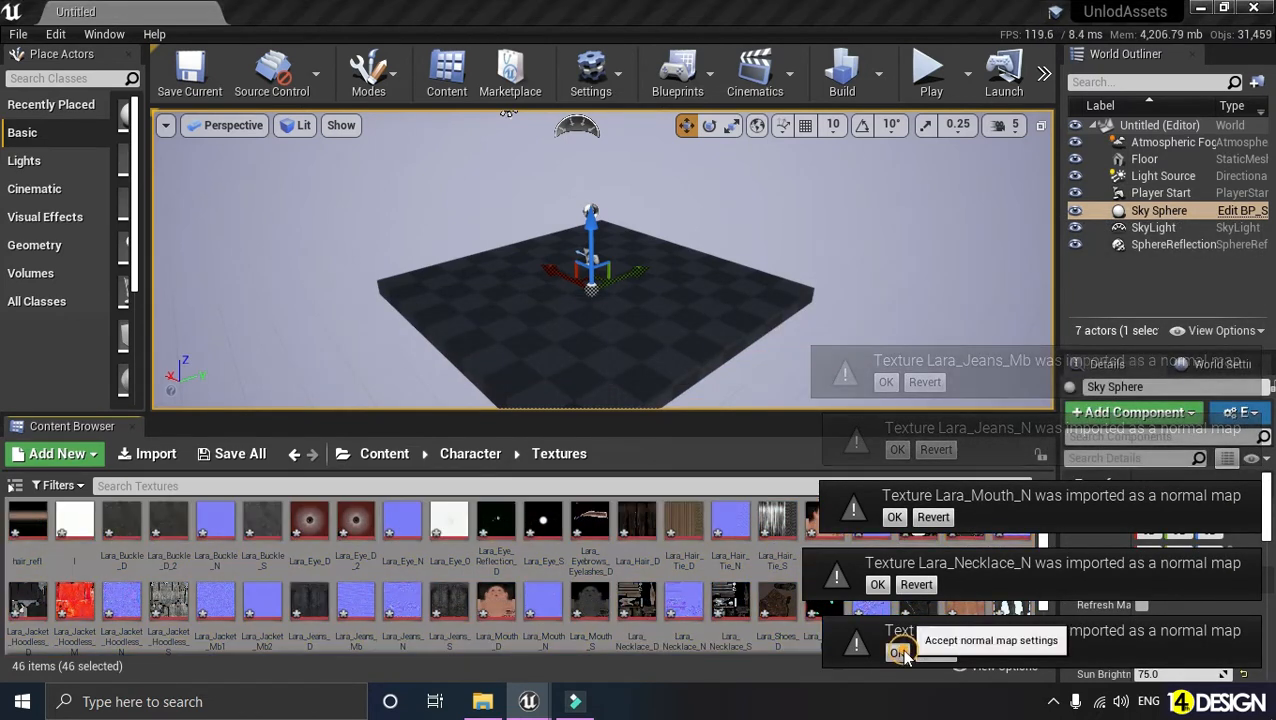
Accept the normal map settings for the imported textures, including Lara_Necklace_N and Lara_Mouth_N, and enlarge the content browser
left_click(897, 652)
left_click(880, 588)
left_click(890, 519)
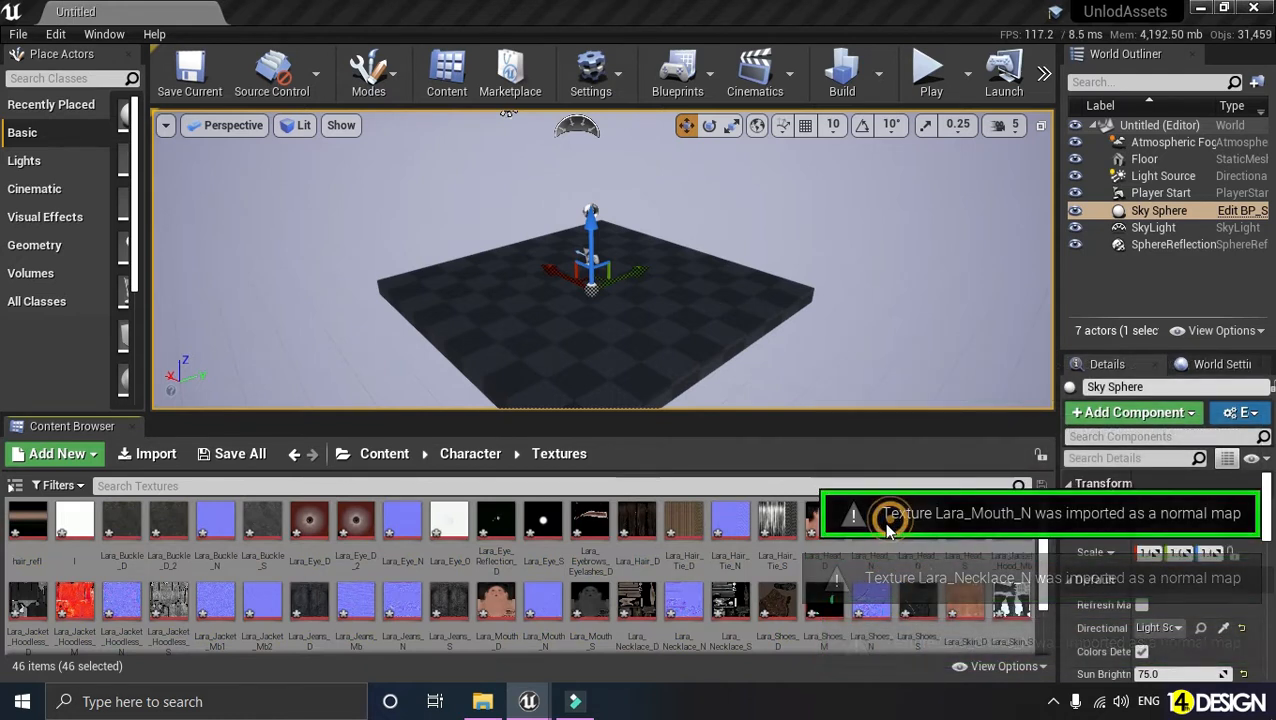
left_click_drag(829, 413, 829, 352)
left_click(856, 627)
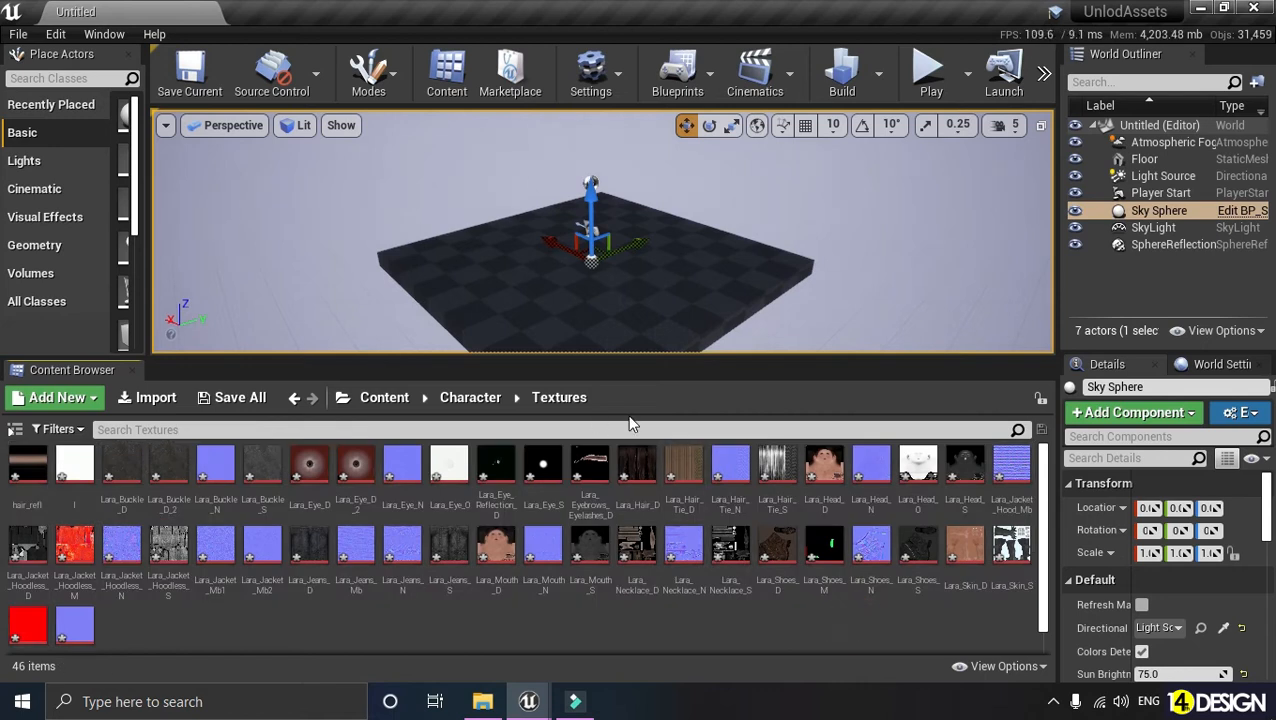
Return to the Character folder and check the Tomb_Raider mesh in its editor
left_click(470, 397)
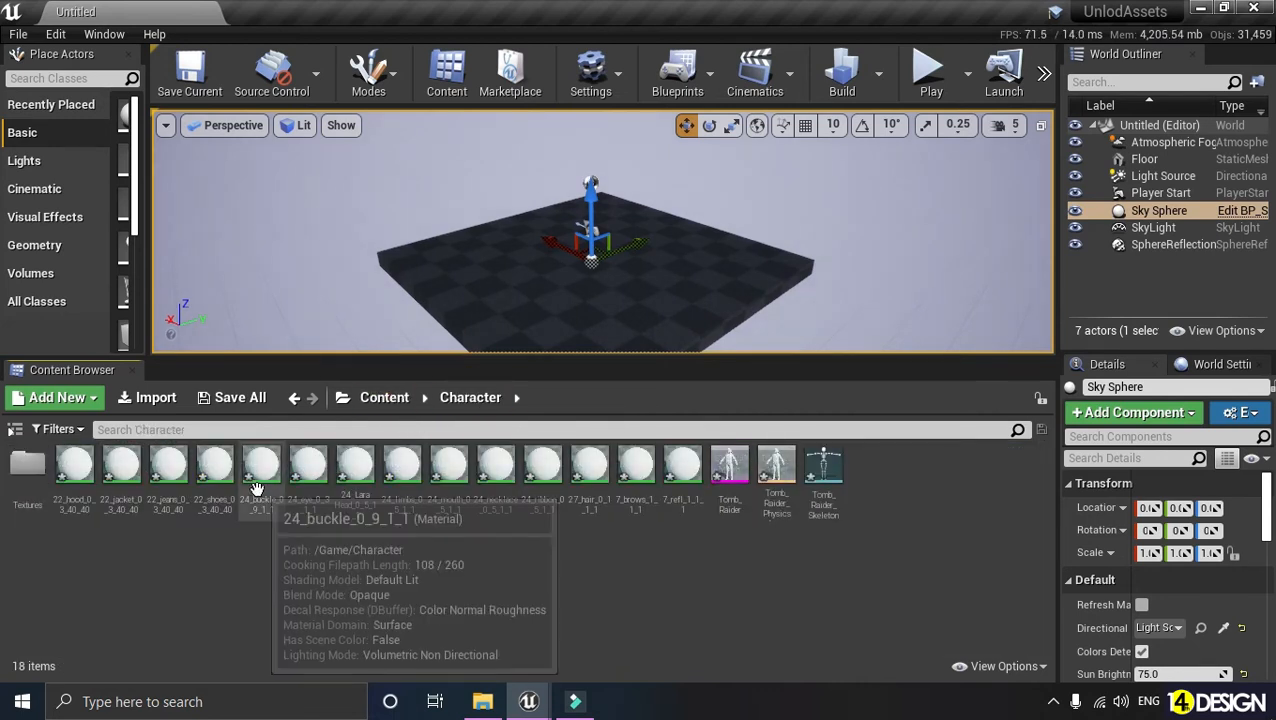
double_click(742, 474)
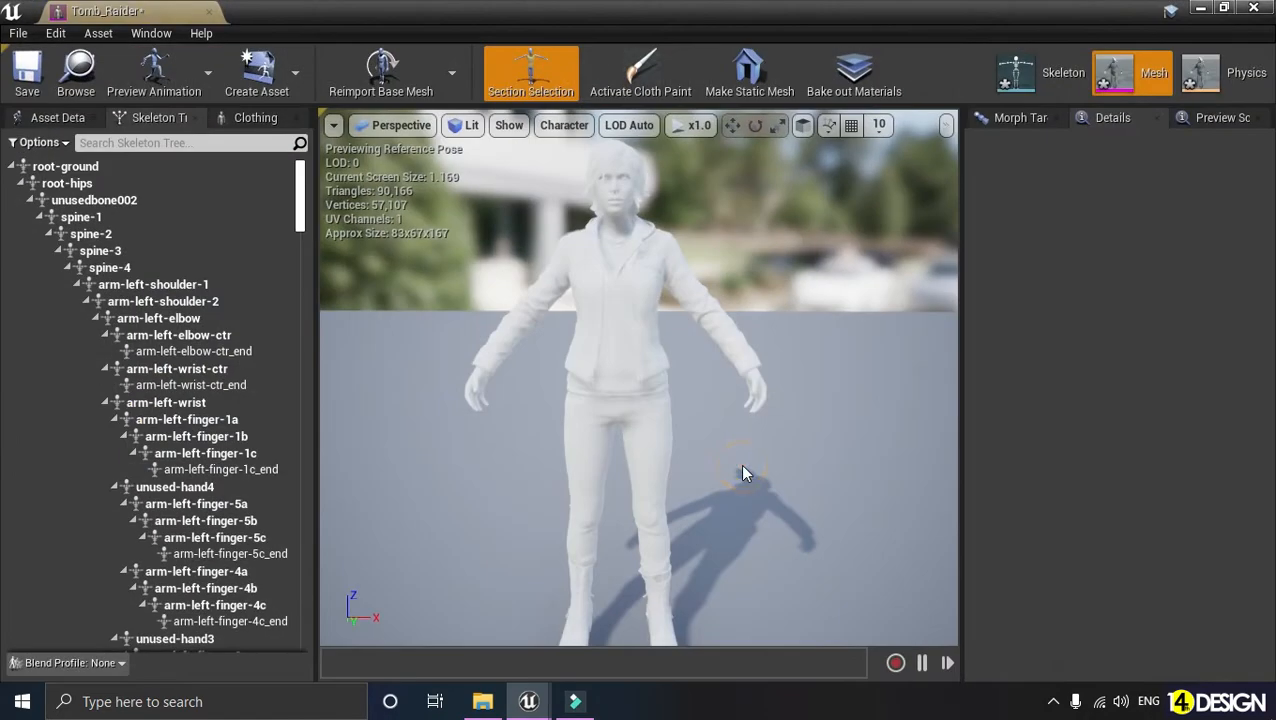
left_click(1207, 8)
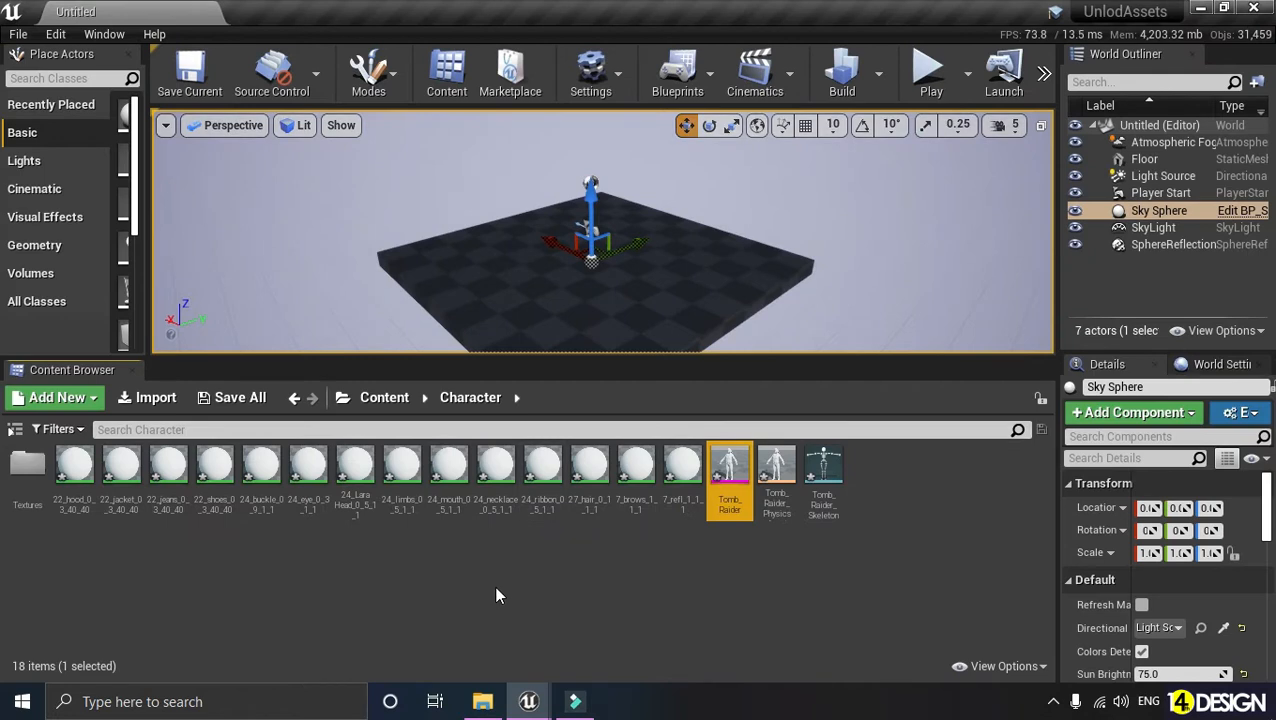
left_click(497, 592)
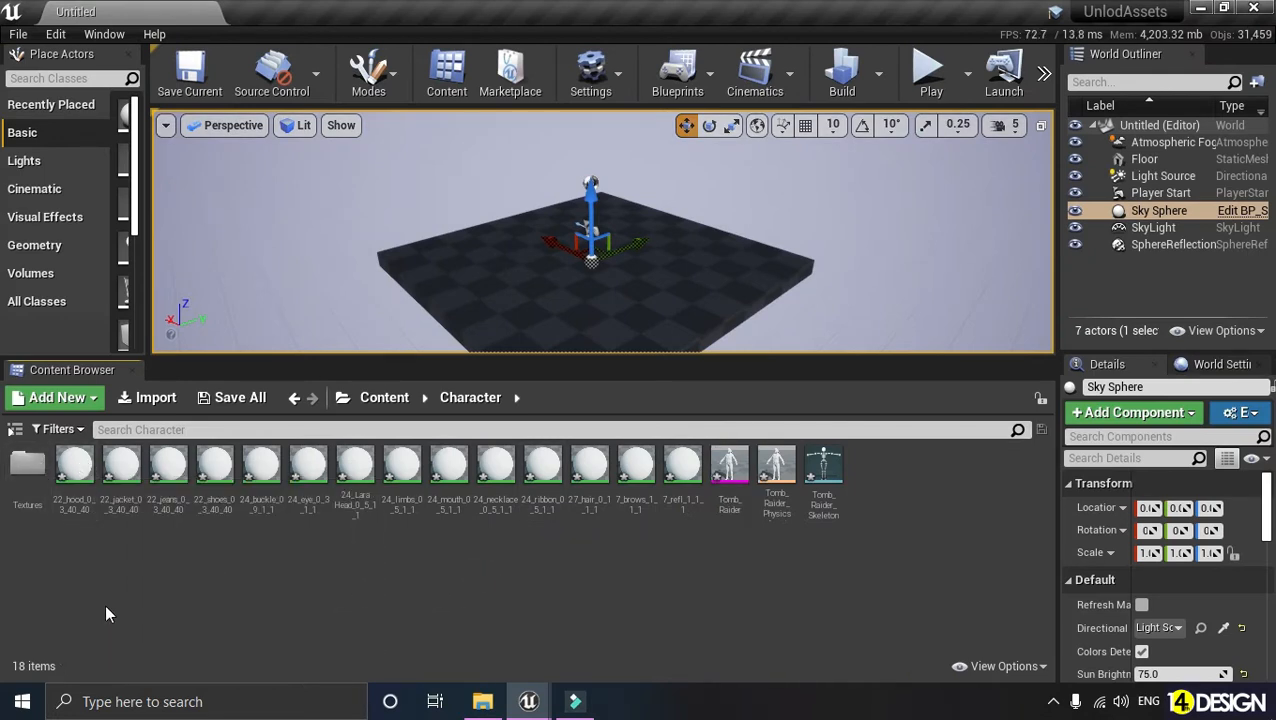
Open the 22_hood_0_3_40_40 material and delete the Param node feeding its Base Color
double_click(76, 465)
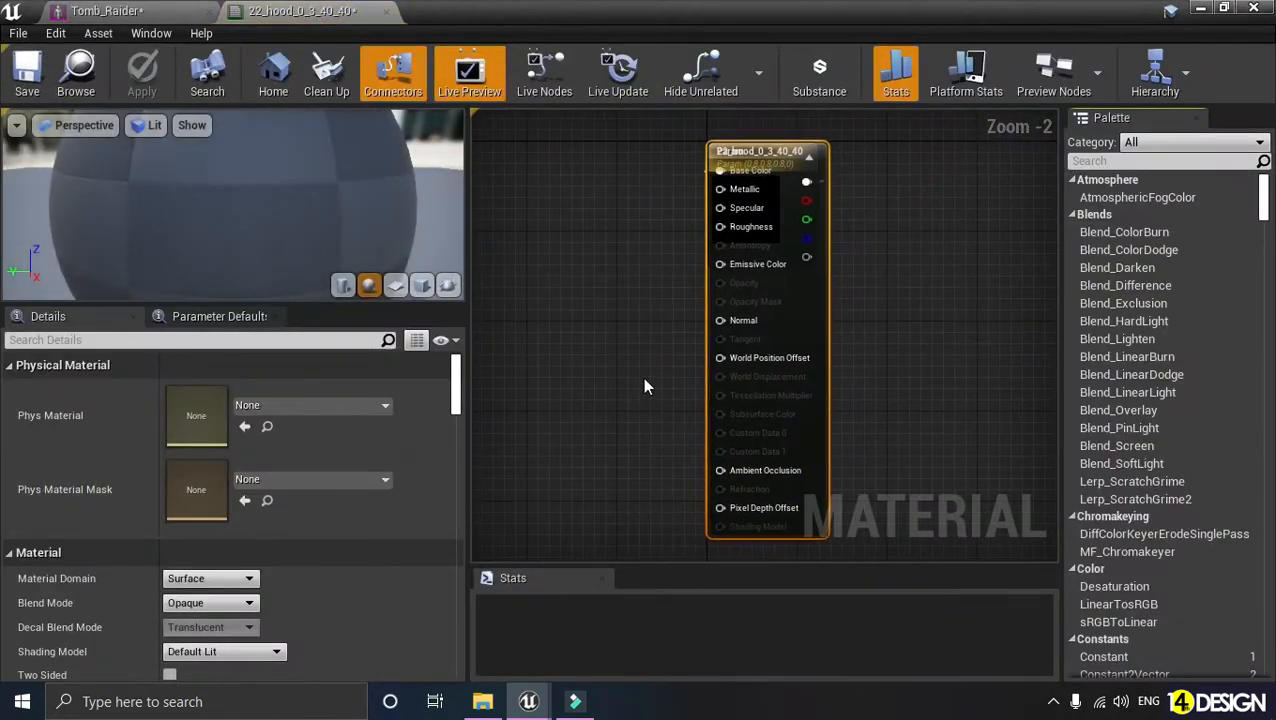
scroll(641, 283, "down", 1)
right_click_drag(615, 282, 717, 284)
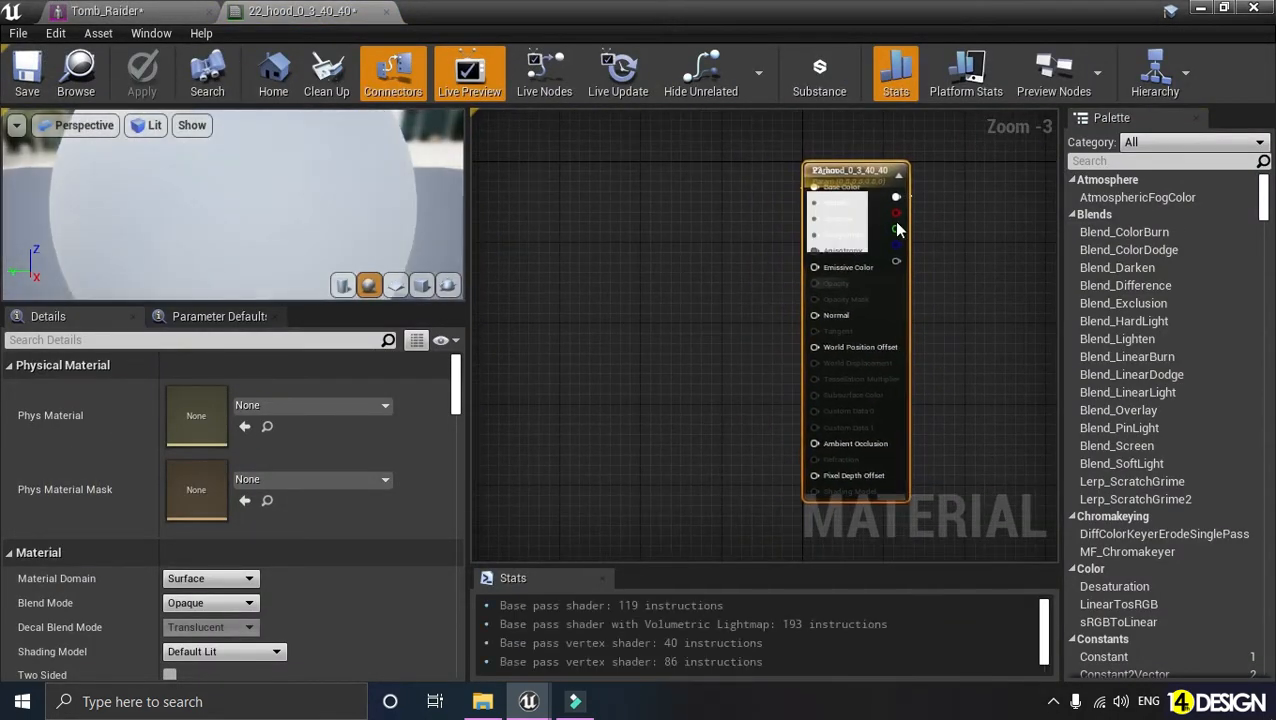
left_click_drag(851, 179, 610, 166)
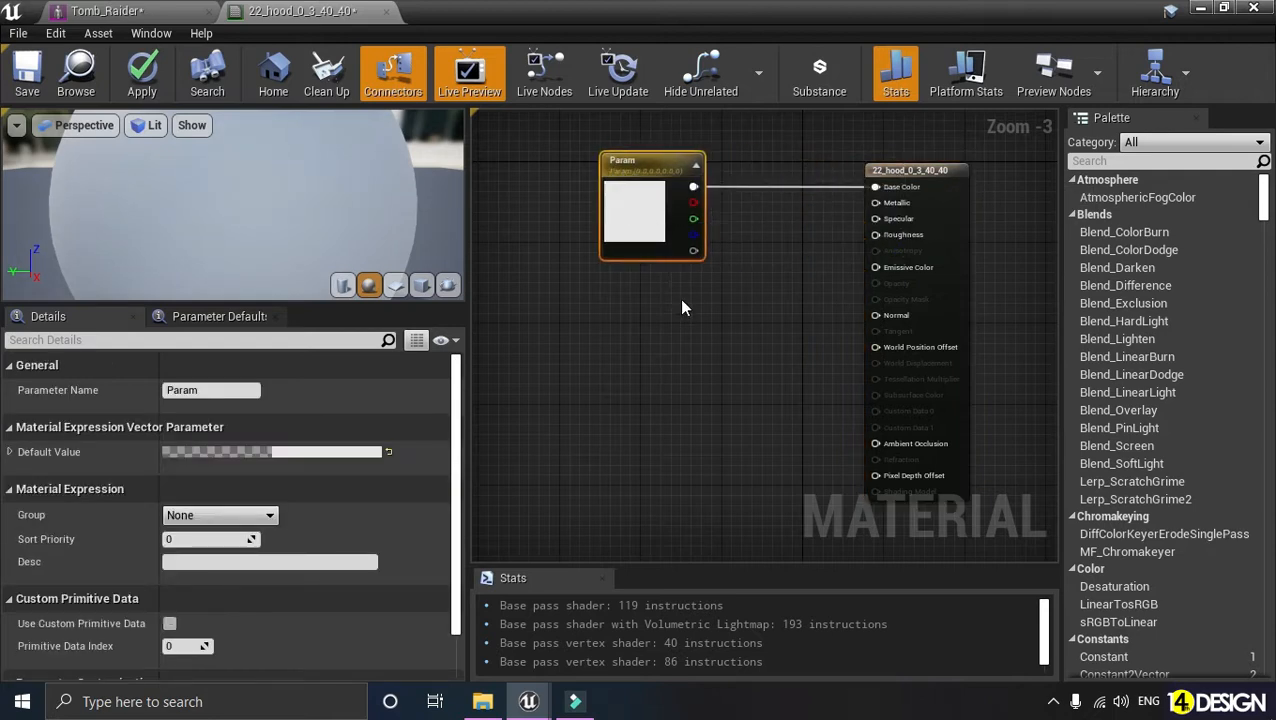
left_click(651, 224)
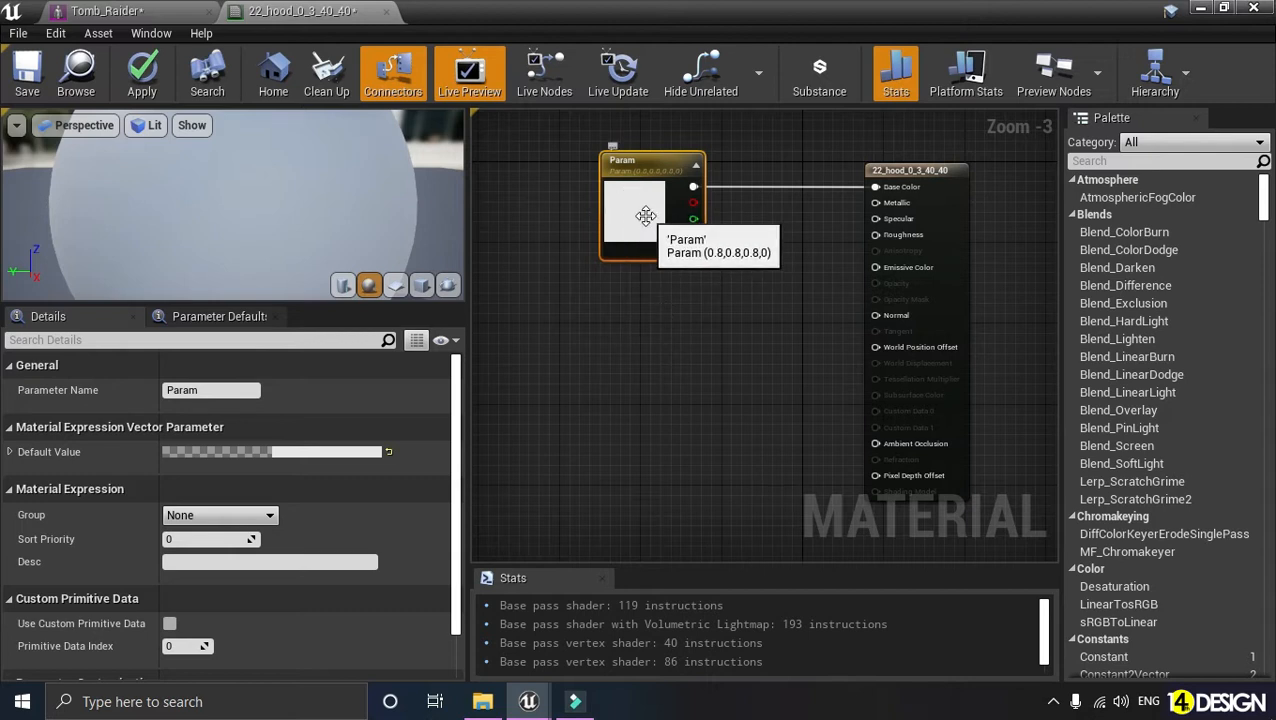
key("Delete")
Reposition the 22_hood_0_3_40_40 result node in the material graph and review its input pins
left_click_drag(955, 219, 893, 209)
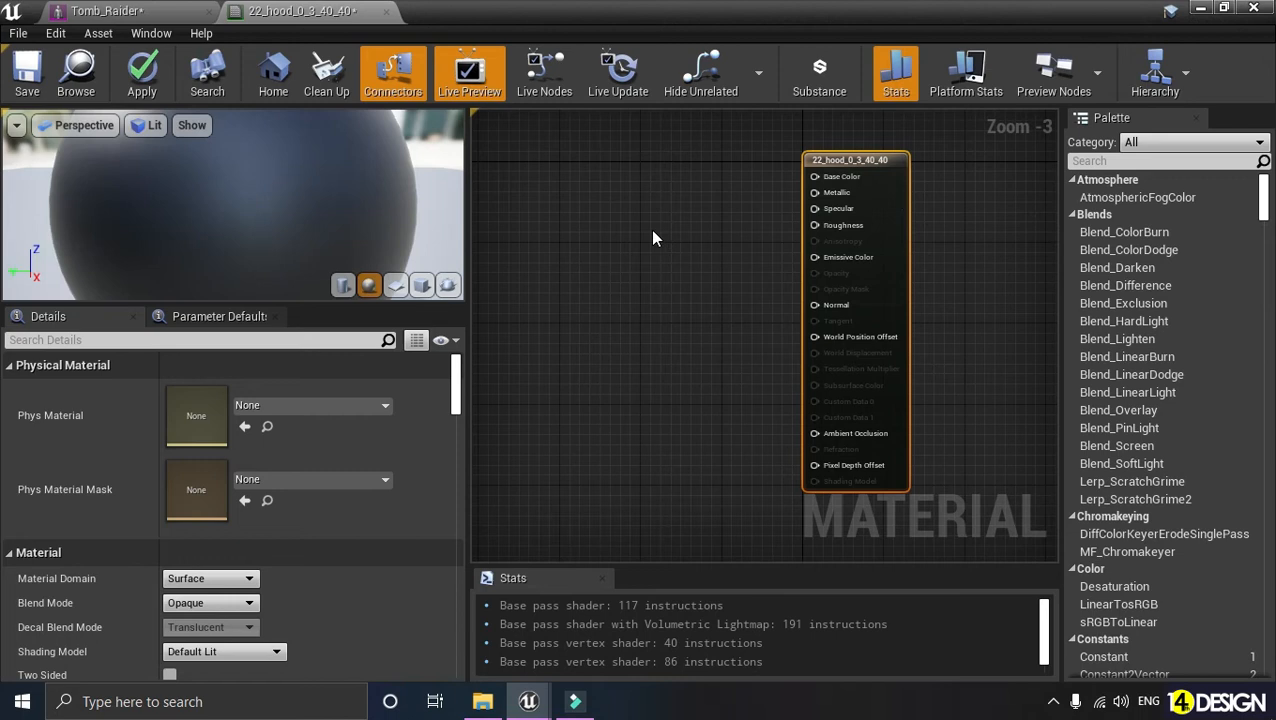
right_click_drag(630, 216, 697, 247)
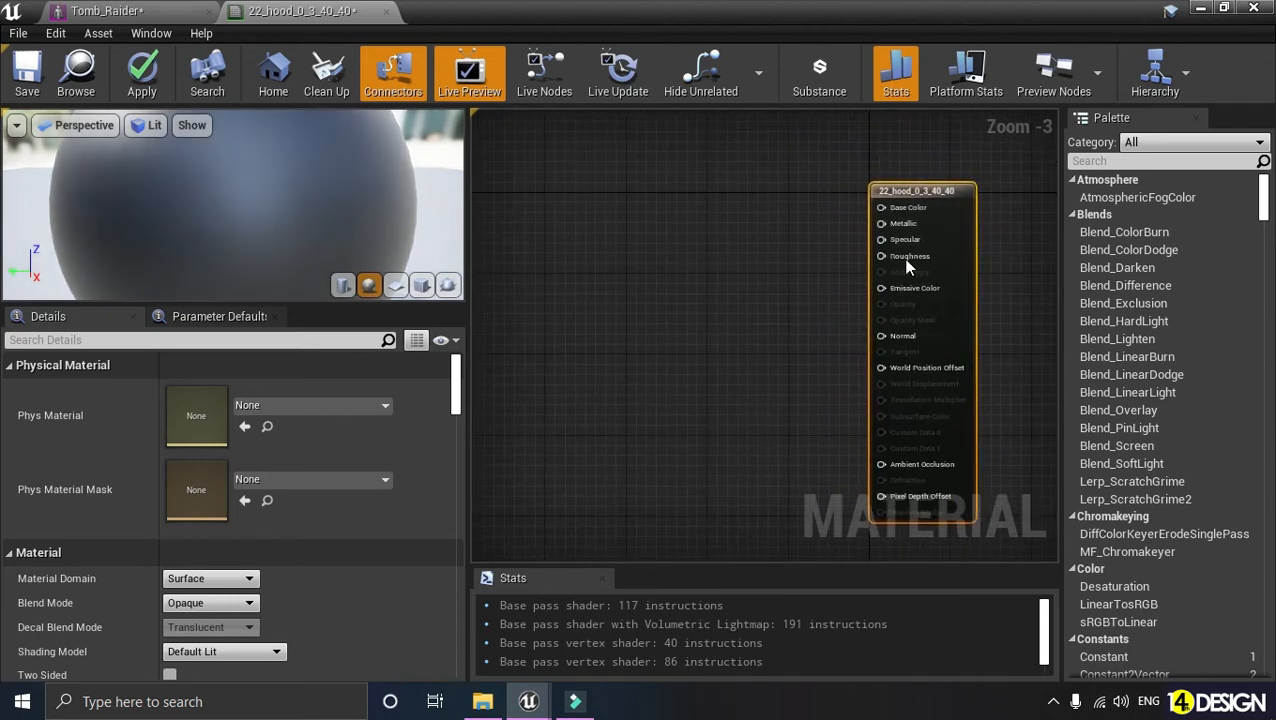
scroll(910, 228, "up", 3)
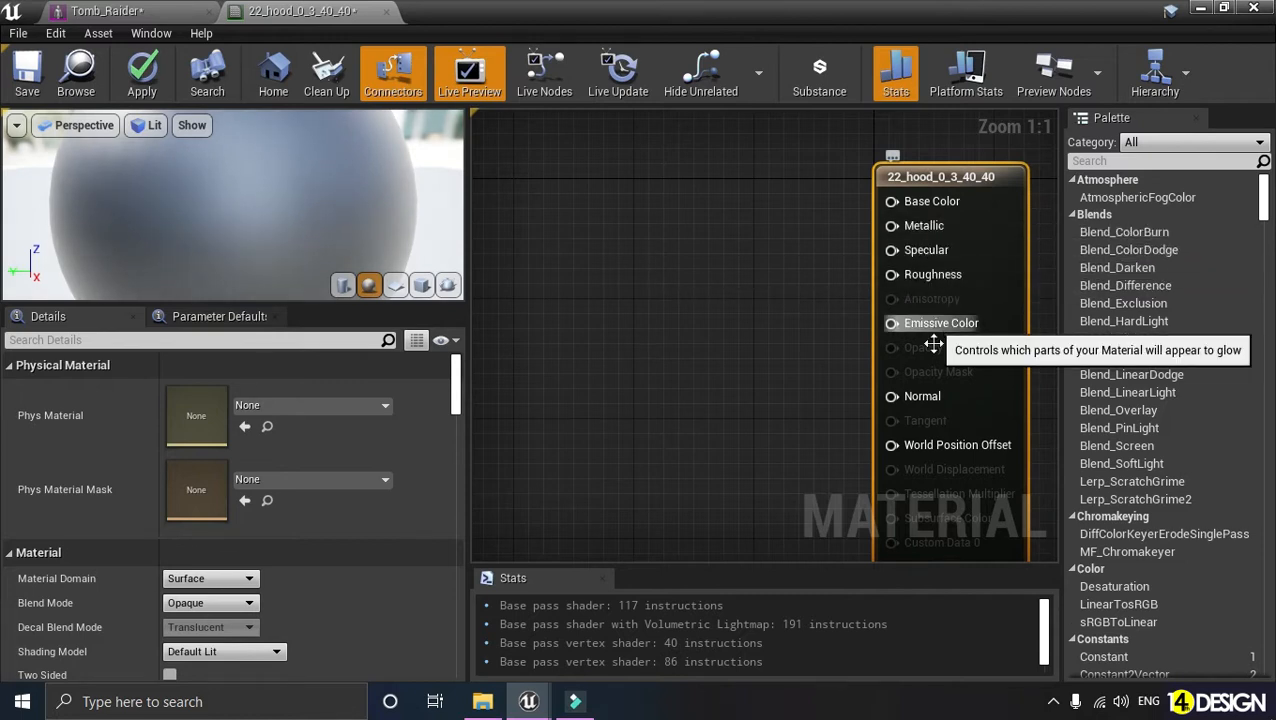
scroll(815, 307, "down", 1)
right_click_drag(810, 277, 790, 258)
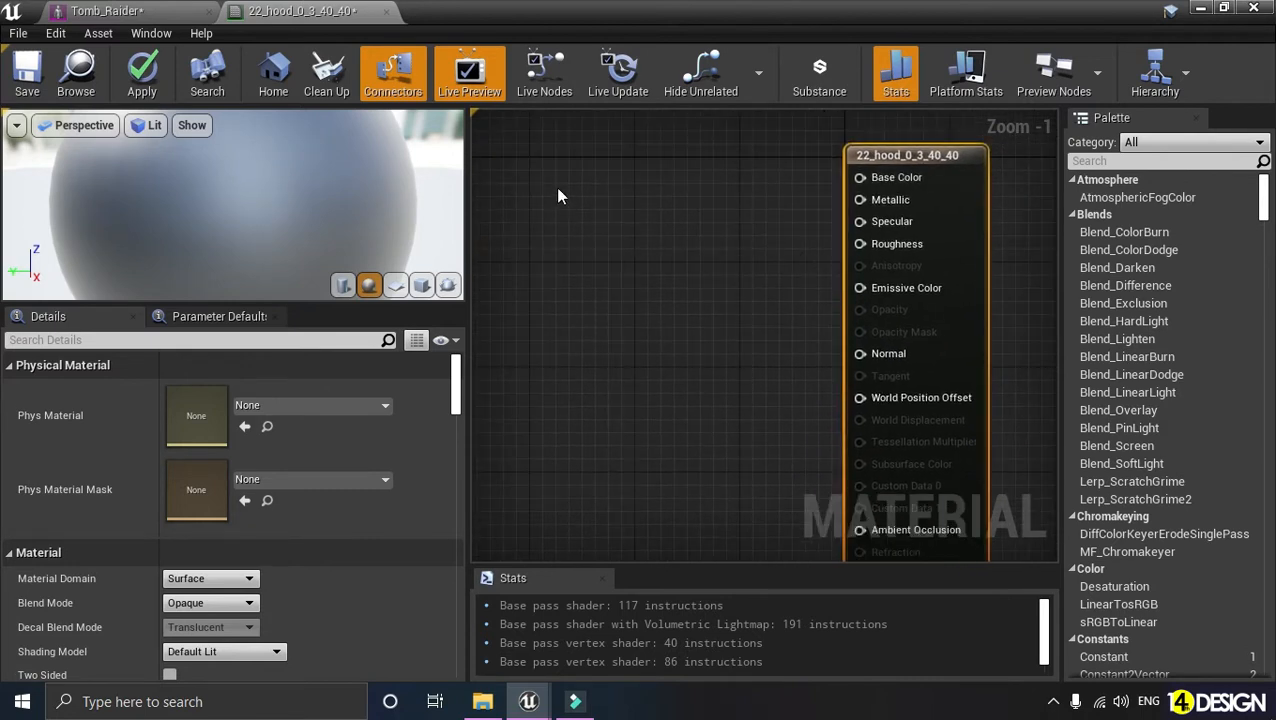
Add a Texture Sample node beside the 22_hood_0_3_40_40 result node
right_click_drag(601, 199, 663, 236)
right_click(603, 193)
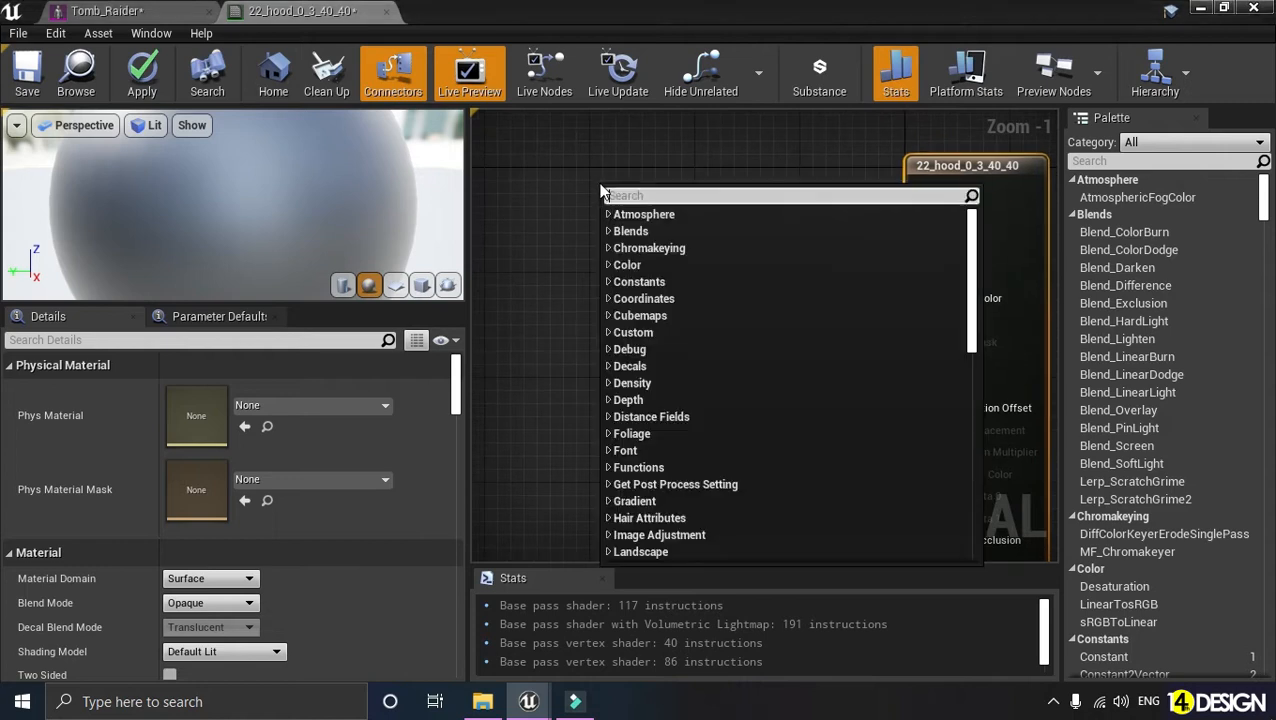
type("t")
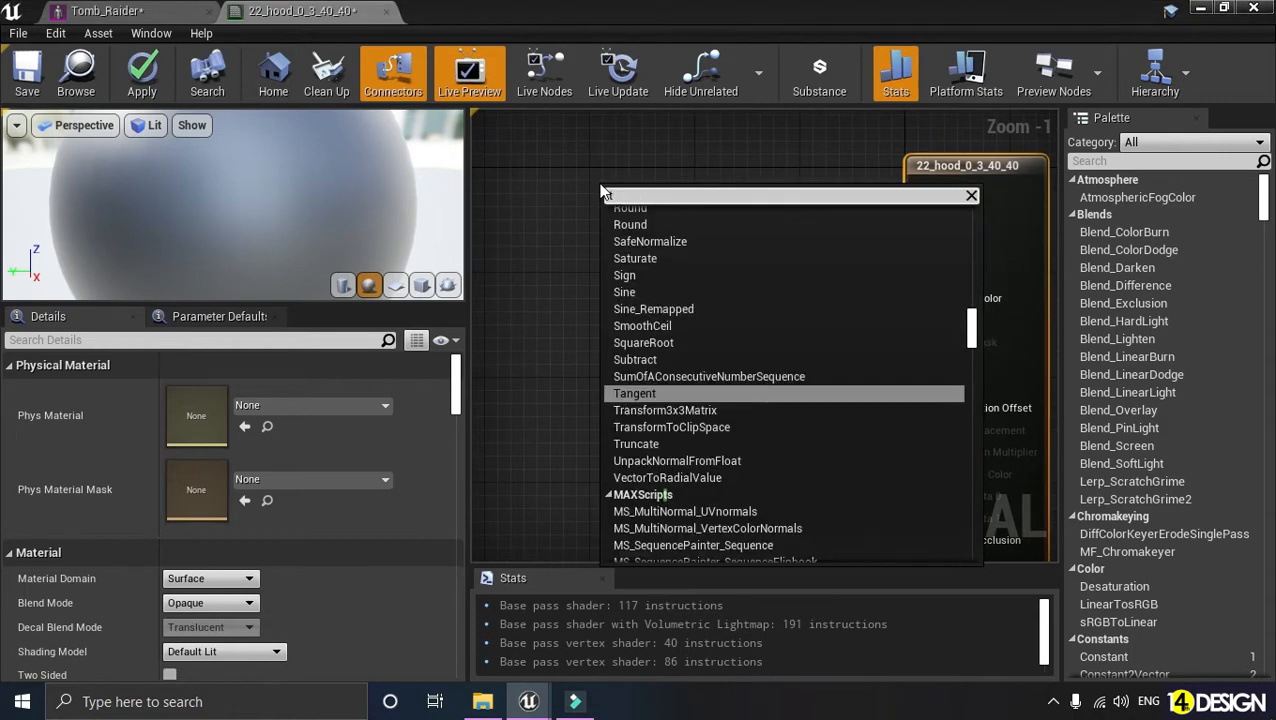
type("exture sampl")
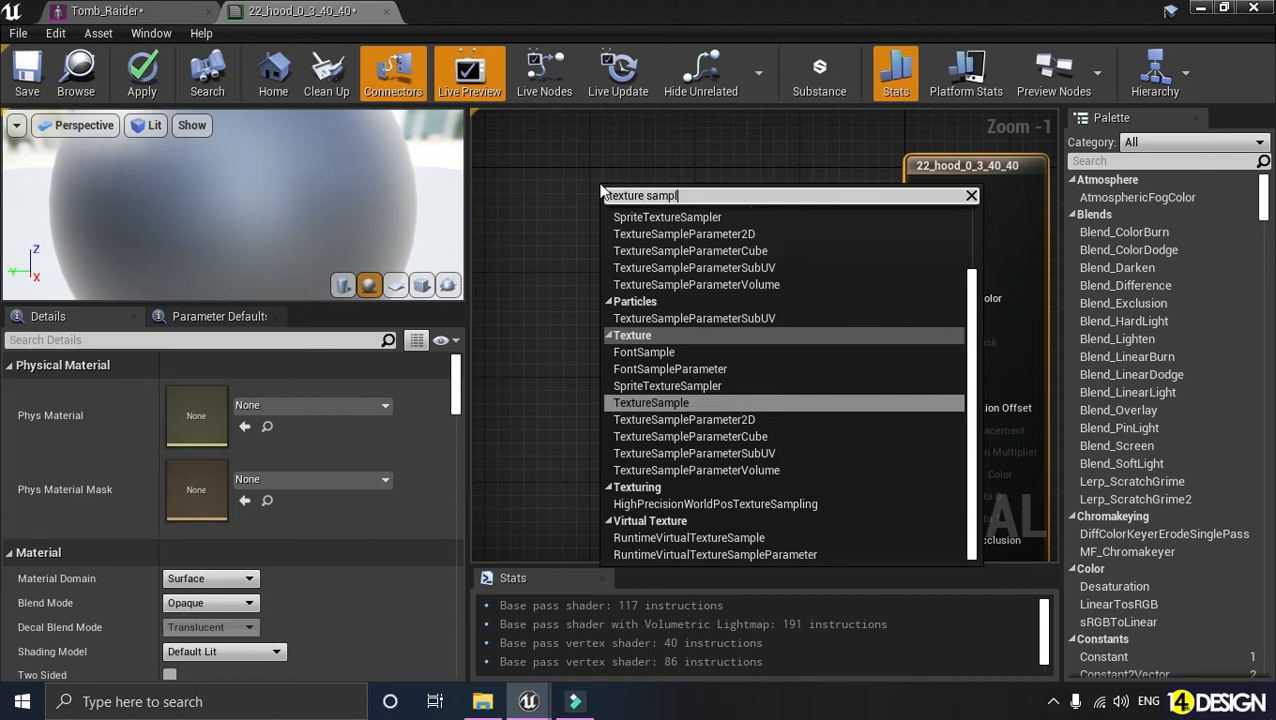
left_click(650, 402)
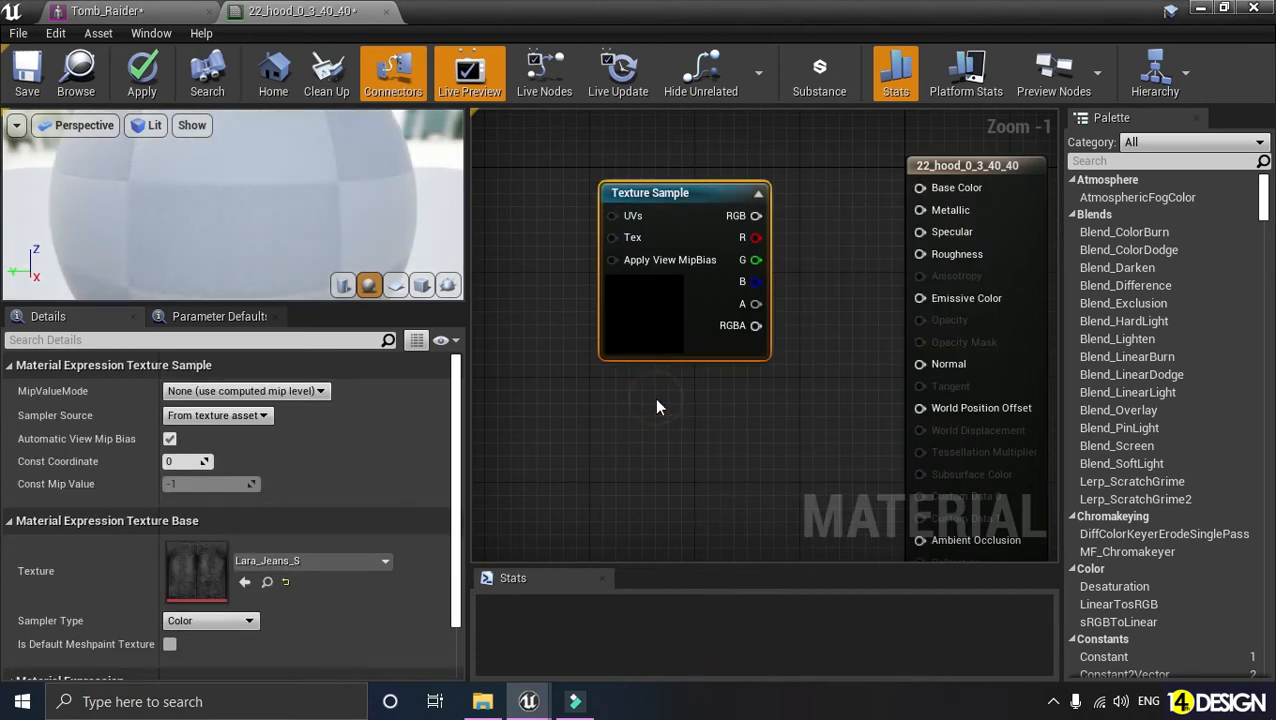
left_click_drag(665, 200, 629, 186)
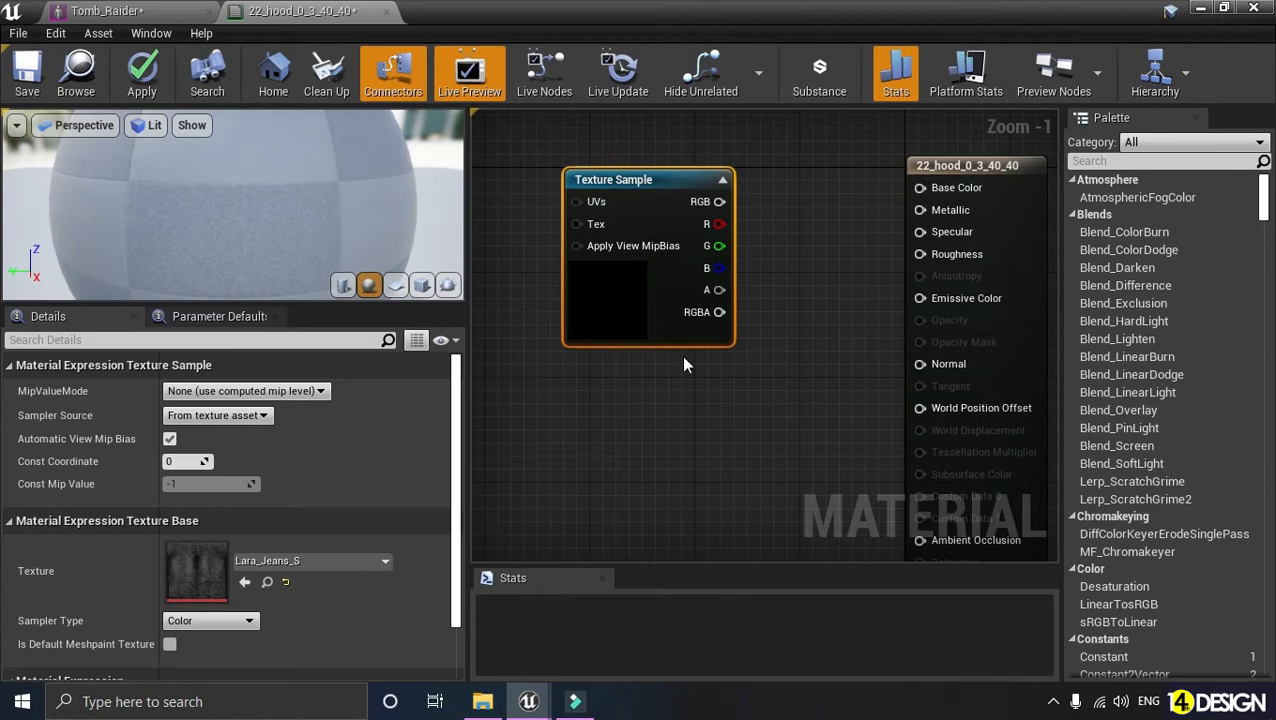
right_click_drag(672, 403, 716, 377)
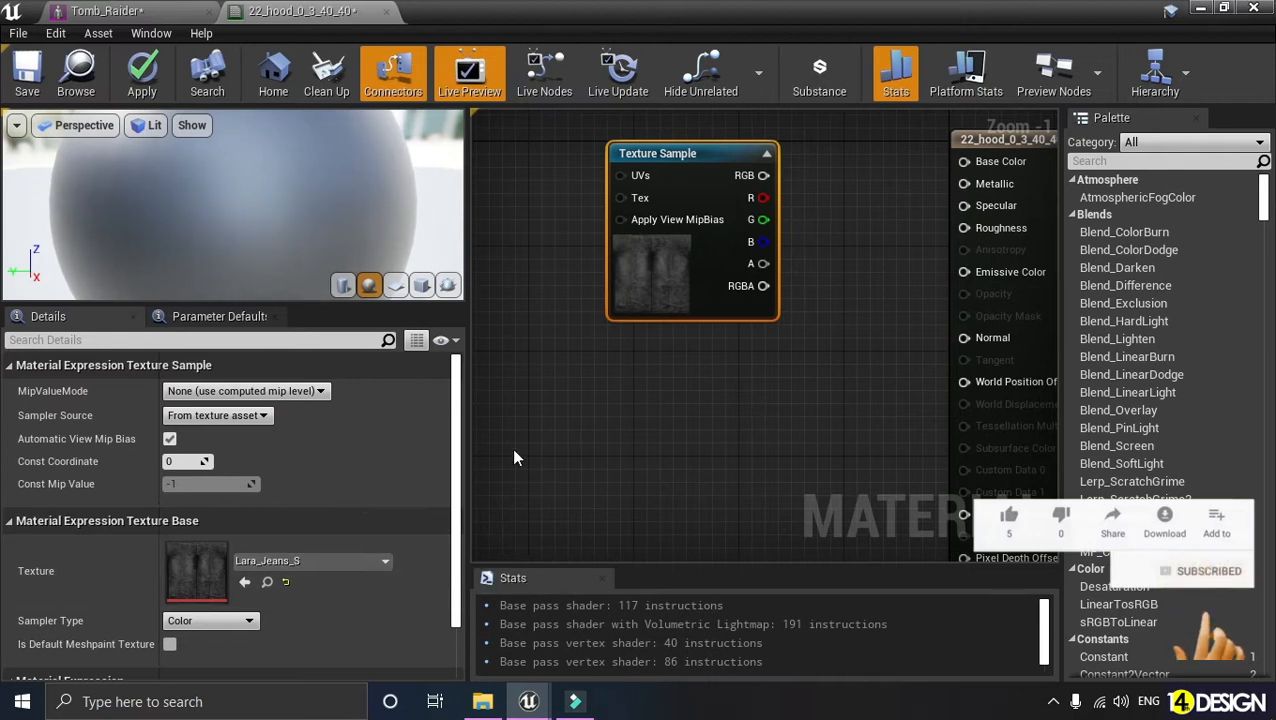
Search the textures for hood and assign Lara_Jacket_Hood_Mb to the Texture Sample node
left_click(654, 393)
left_click(694, 271)
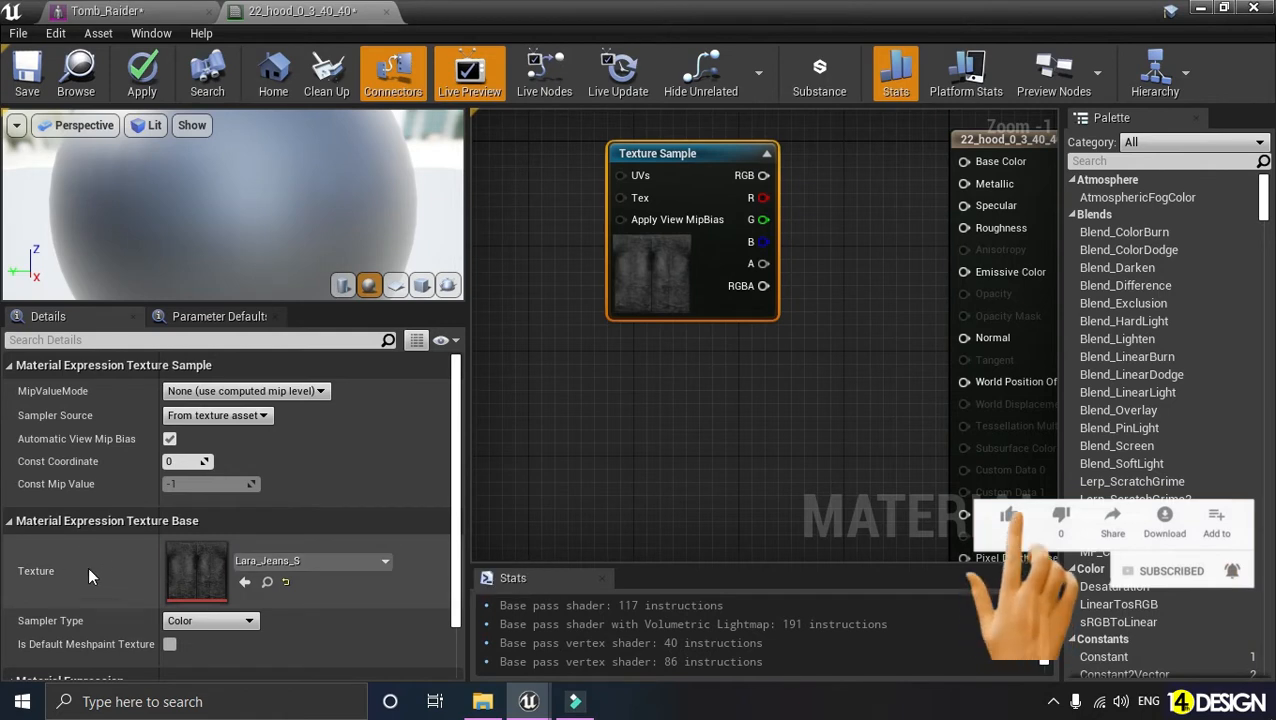
left_click(311, 561)
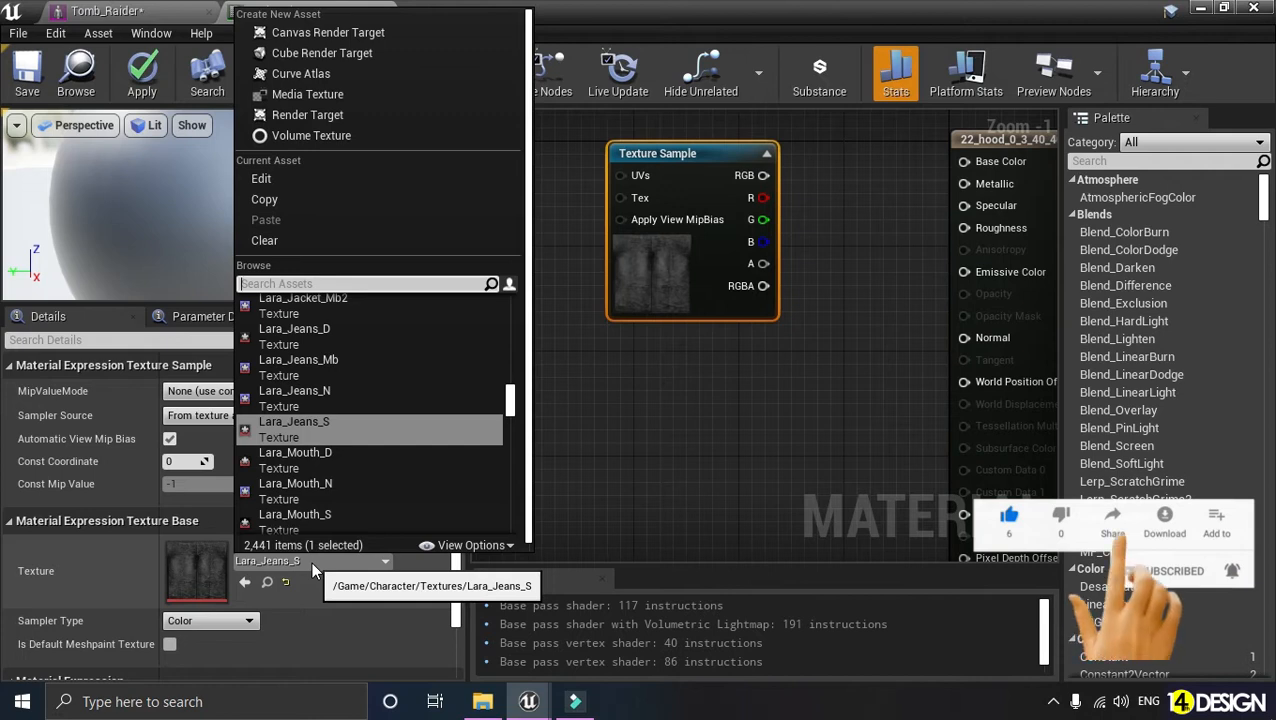
type("hood")
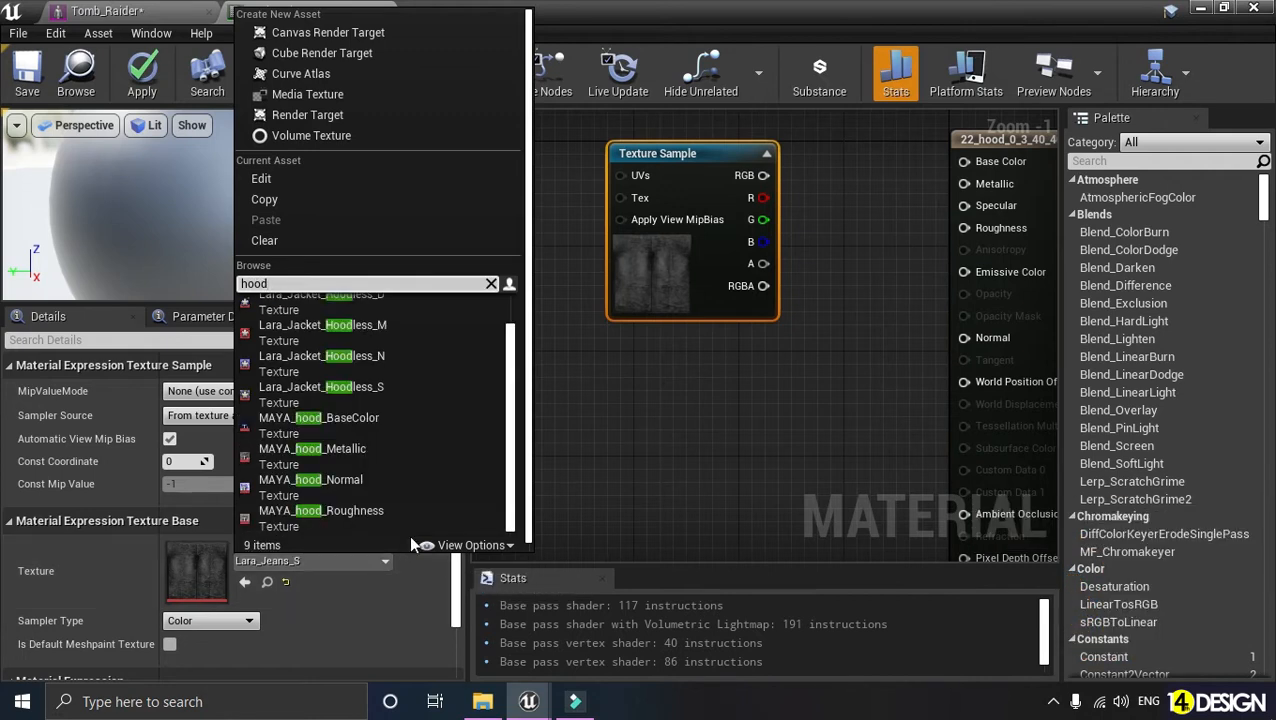
scroll(375, 487, "up", 1)
mouse_move(333, 310)
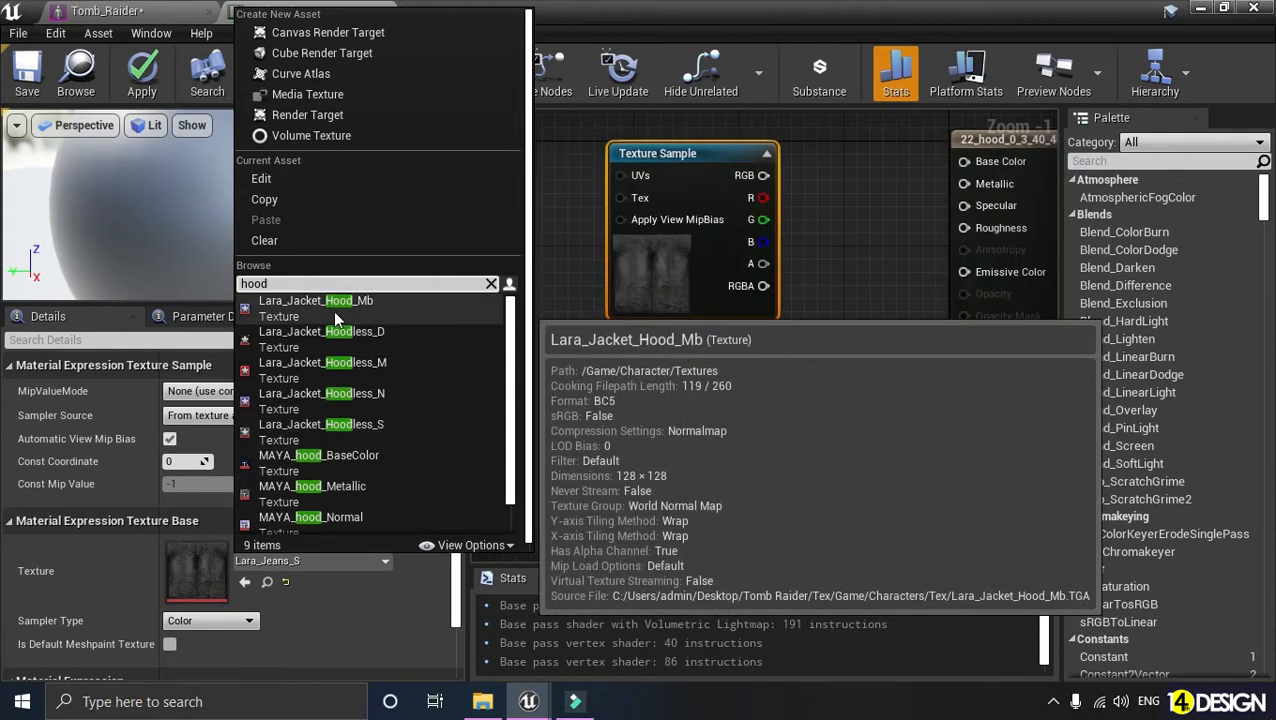
left_click(379, 307)
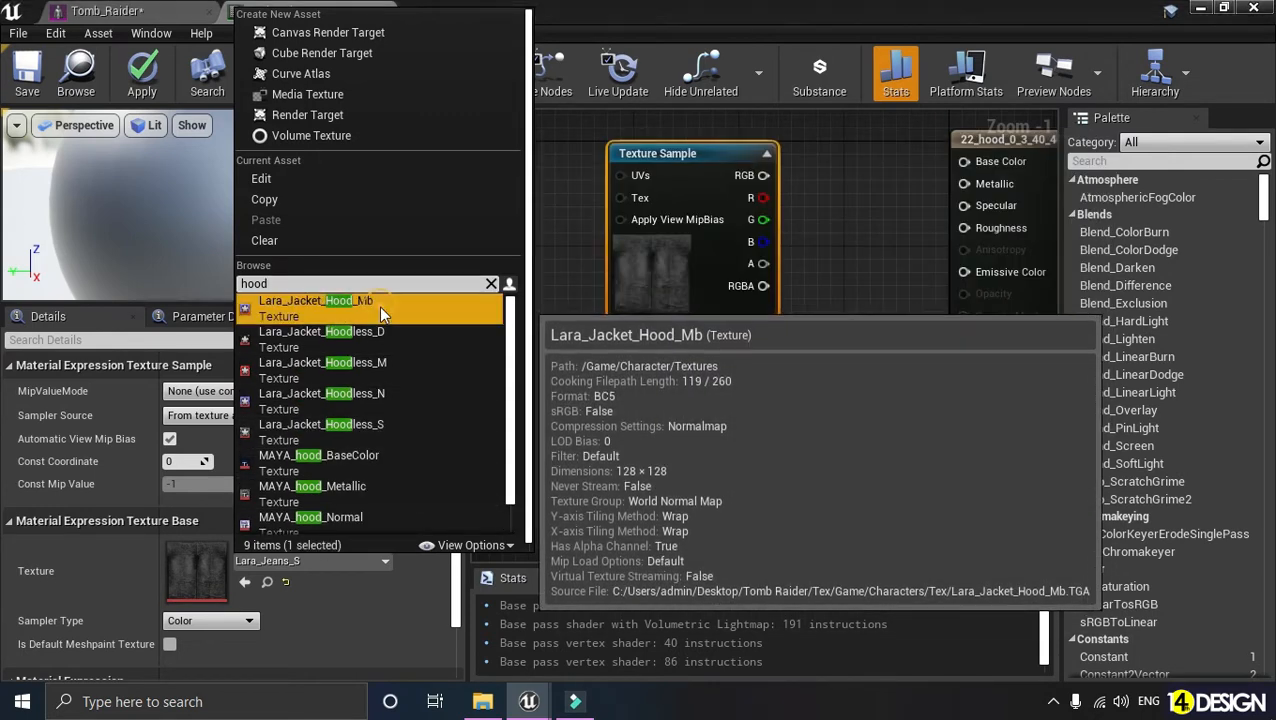
Switch the hood Texture Sample's texture to Lara_Jacket_Hoodless_D
left_click(360, 563)
type("hood")
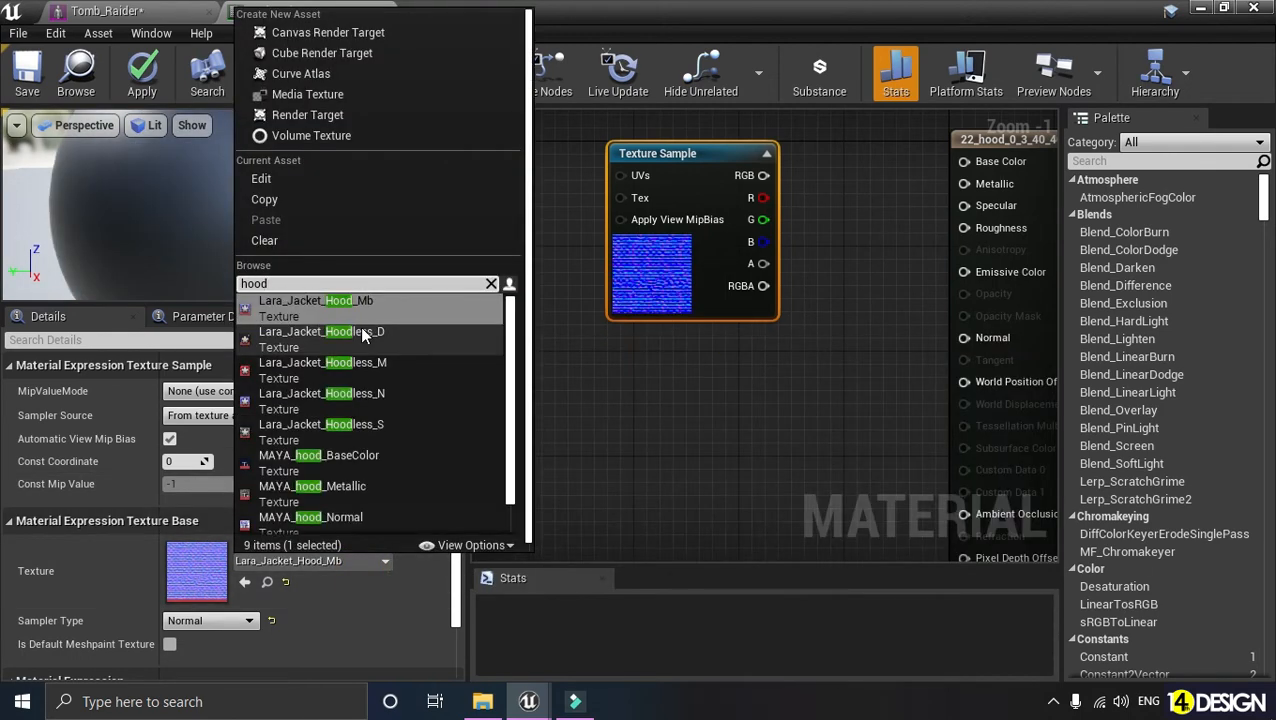
scroll(401, 423, "down", 1)
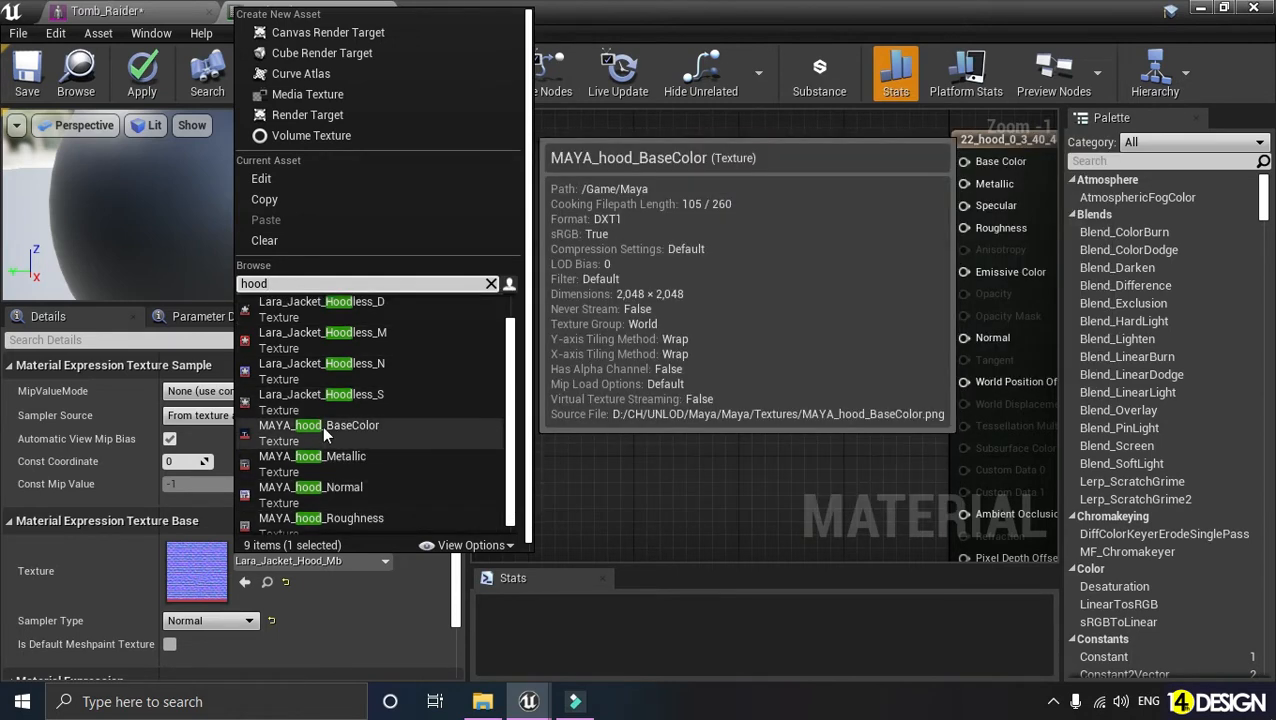
scroll(330, 427, "up", 1)
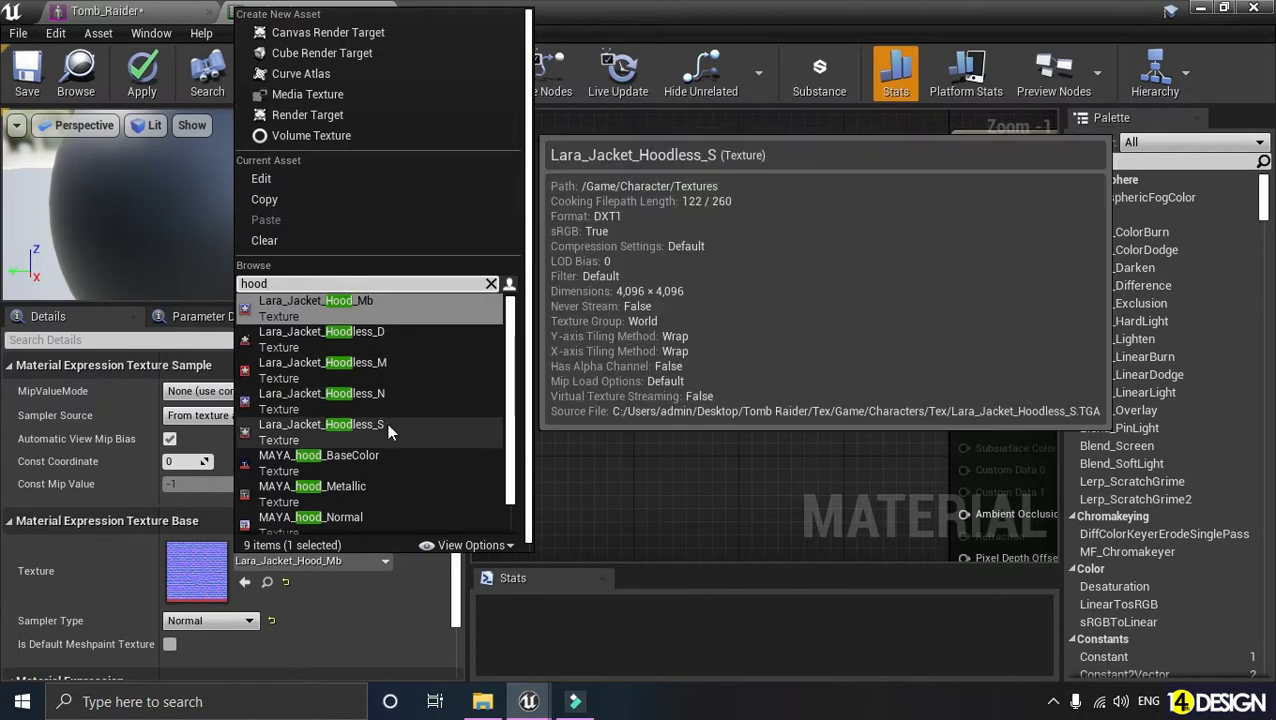
left_click(387, 336)
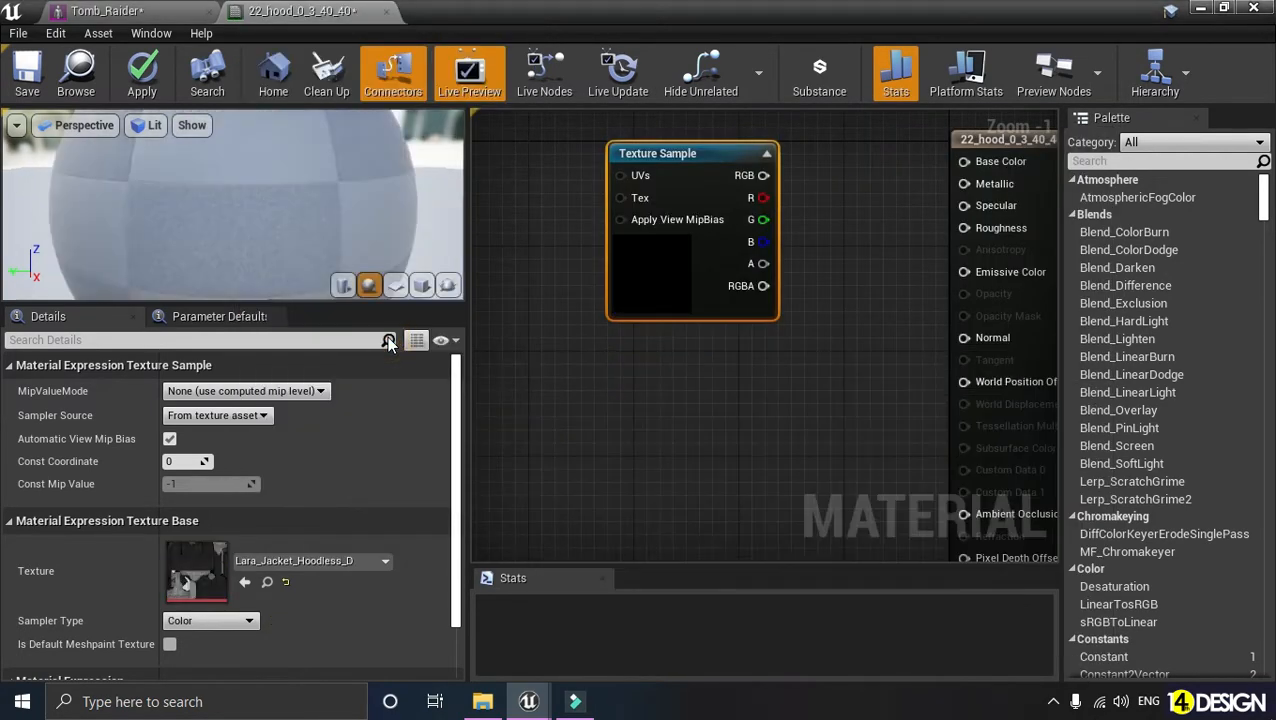
Connect the Texture Sample's RGB output to the hood material's Base Color and compare the enlarged preview with the Tomb_Raider mesh
right_click_drag(604, 408, 548, 463)
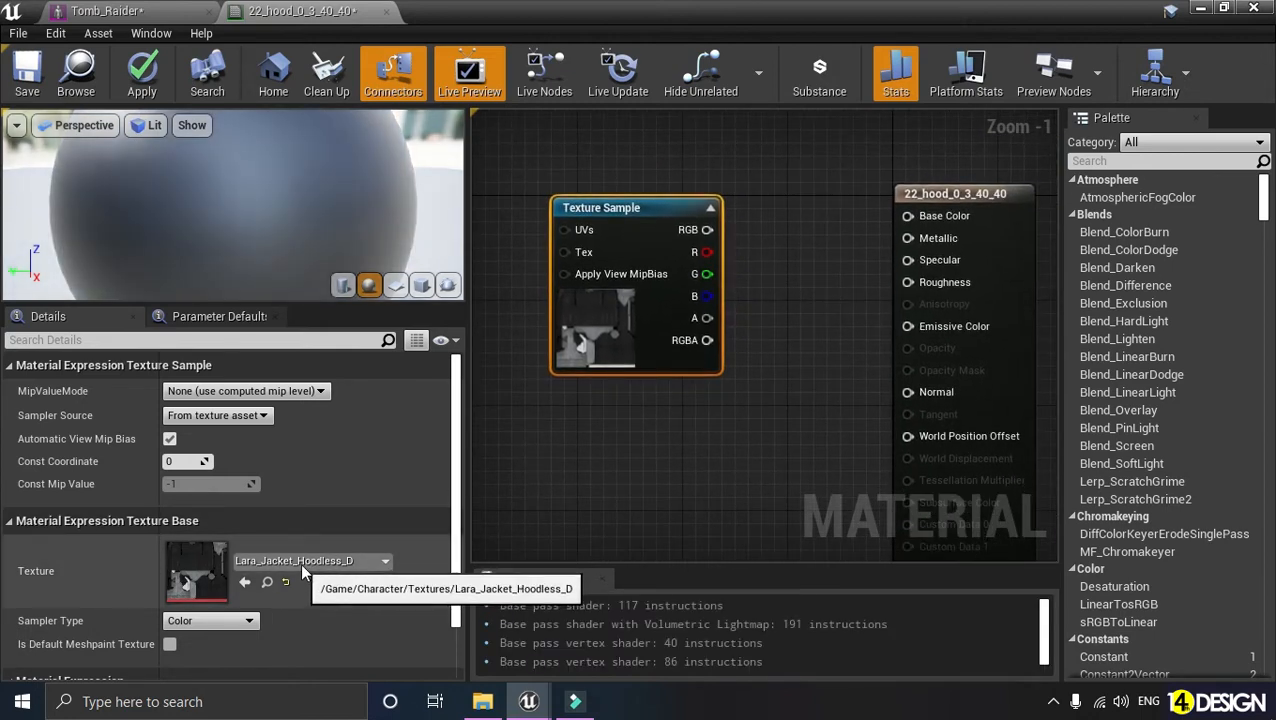
left_click_drag(707, 229, 907, 219)
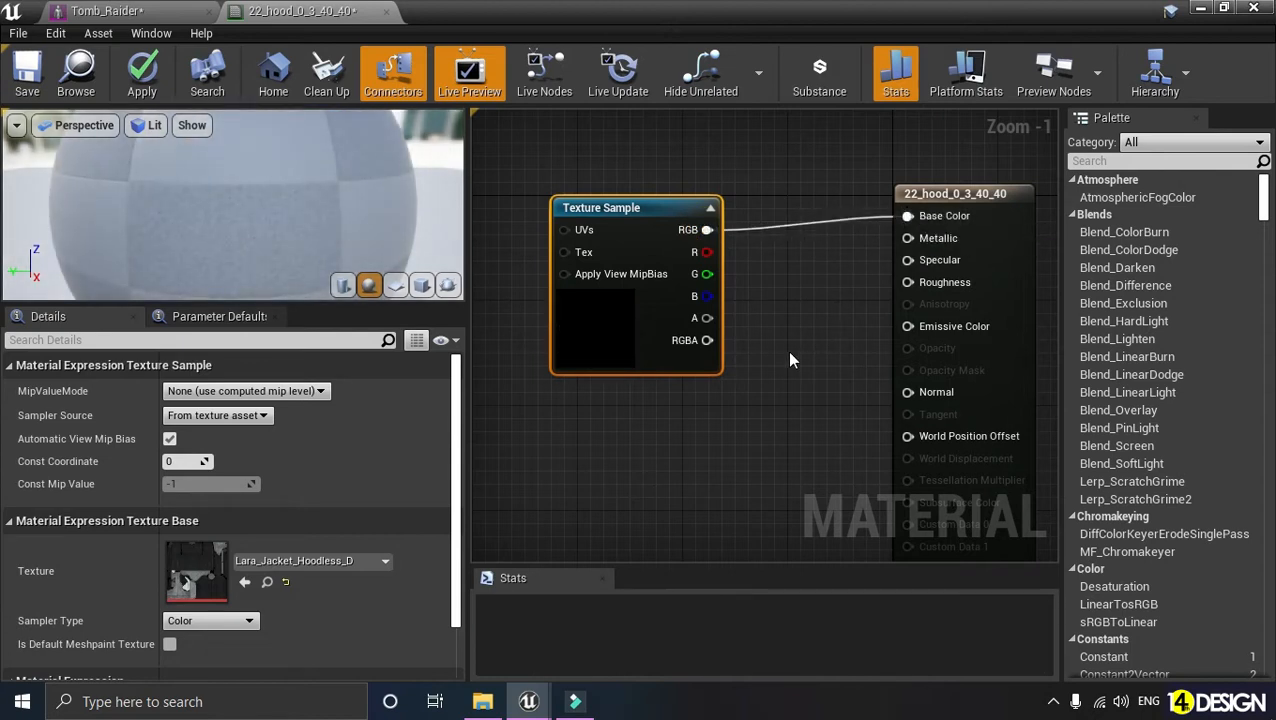
left_click_drag(320, 304, 320, 340)
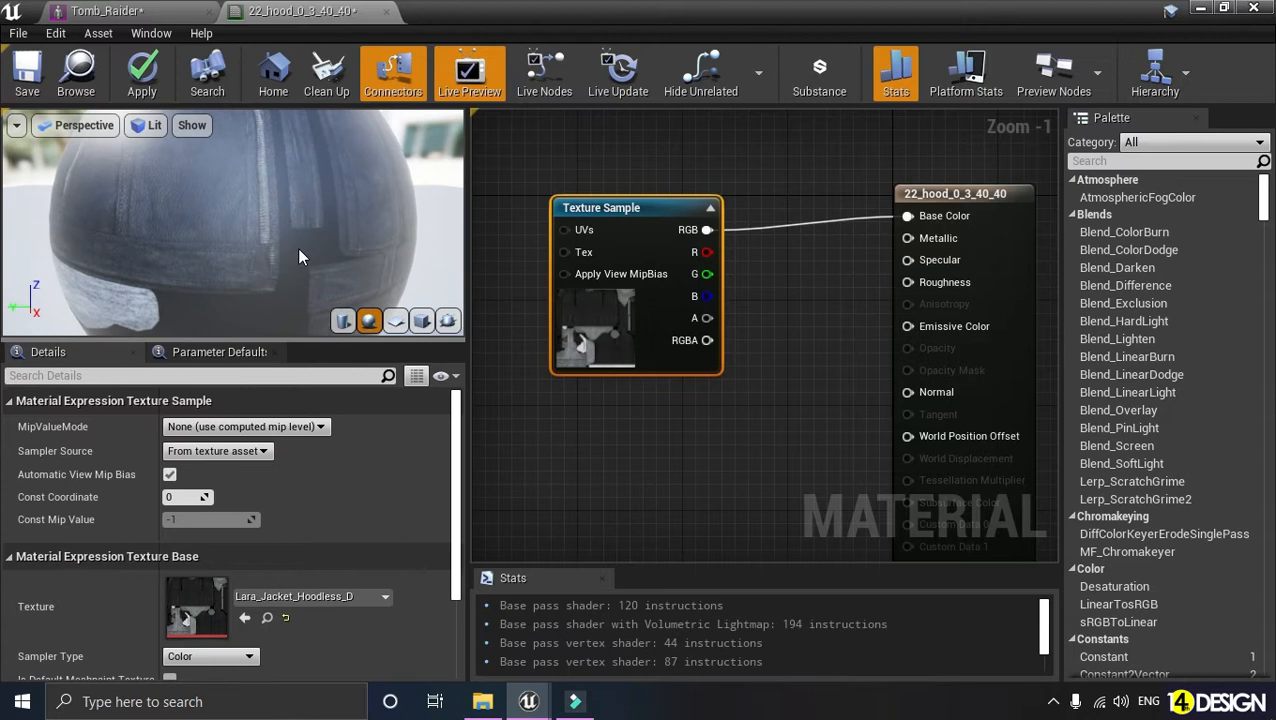
left_click(152, 14)
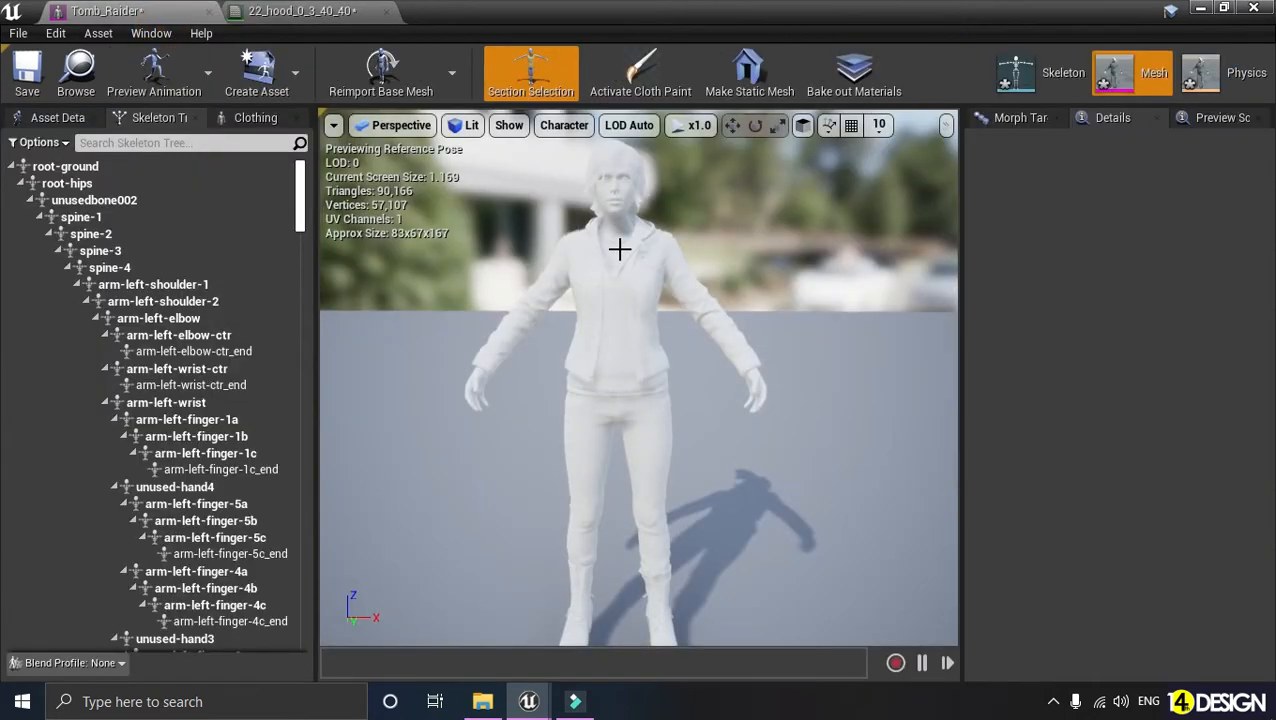
mouse_move(674, 268)
left_mouse_down()
mouse_move(760, 258)
mouse_move(690, 258)
left_mouse_up()
Return to the 22_hood_0_3_40_40 material and delete its Texture Sample node
left_click(302, 20)
left_click_drag(650, 330, 689, 250)
left_click(700, 348)
scroll(702, 350, "down", 1)
right_click_drag(702, 361, 725, 403)
left_click(681, 346)
left_click(675, 370)
left_click(661, 258)
key("Delete")
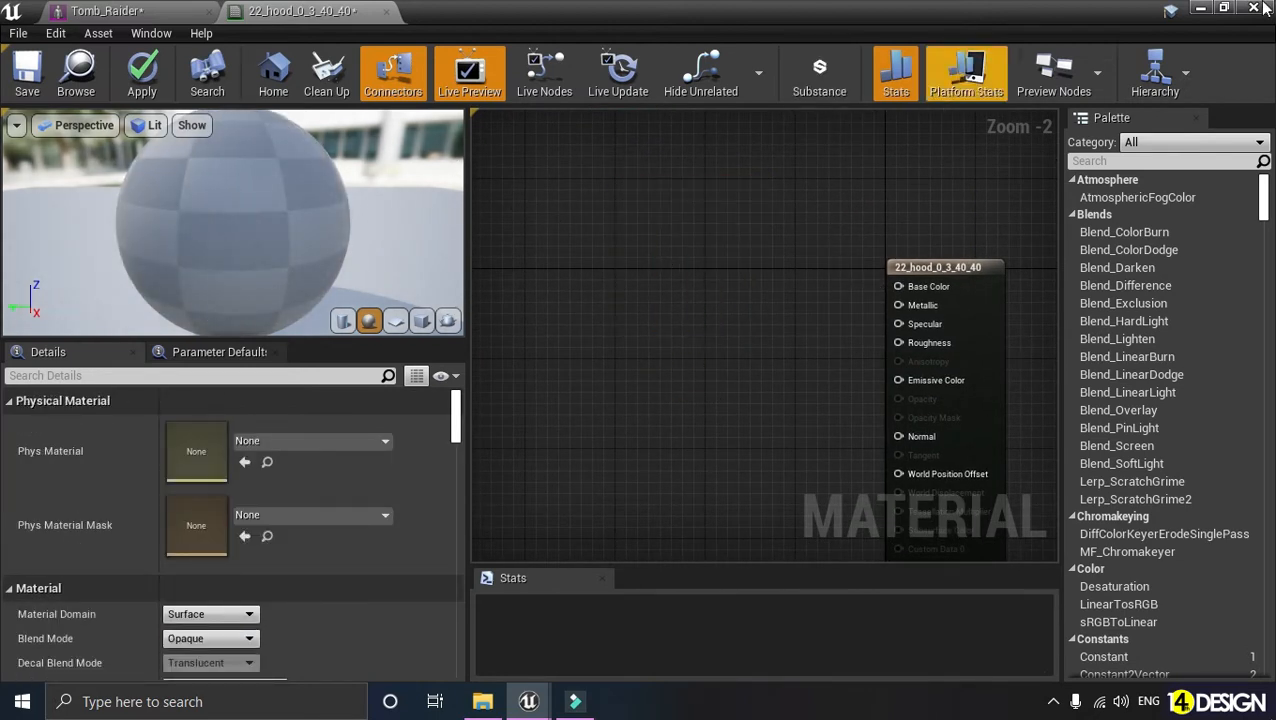
Open the 22_jacket_0_3_40_40 material from the Character folder and delete its existing input node
left_click(1199, 9)
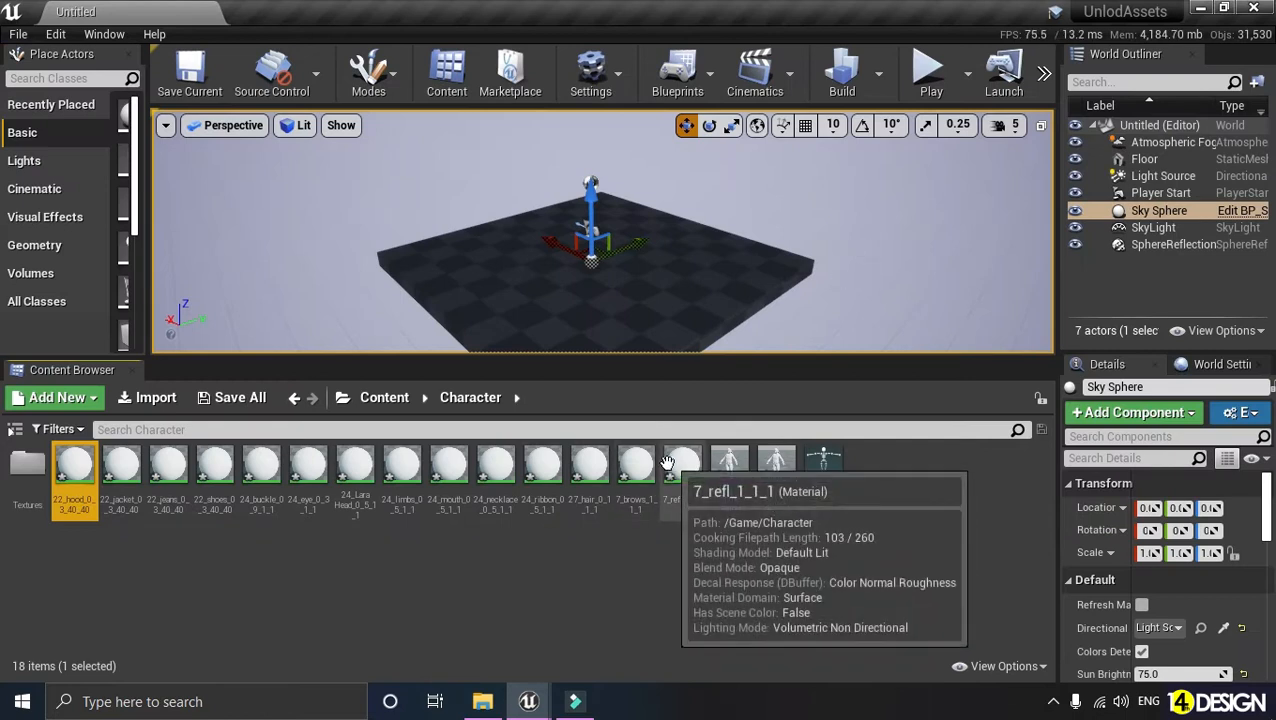
double_click(122, 468)
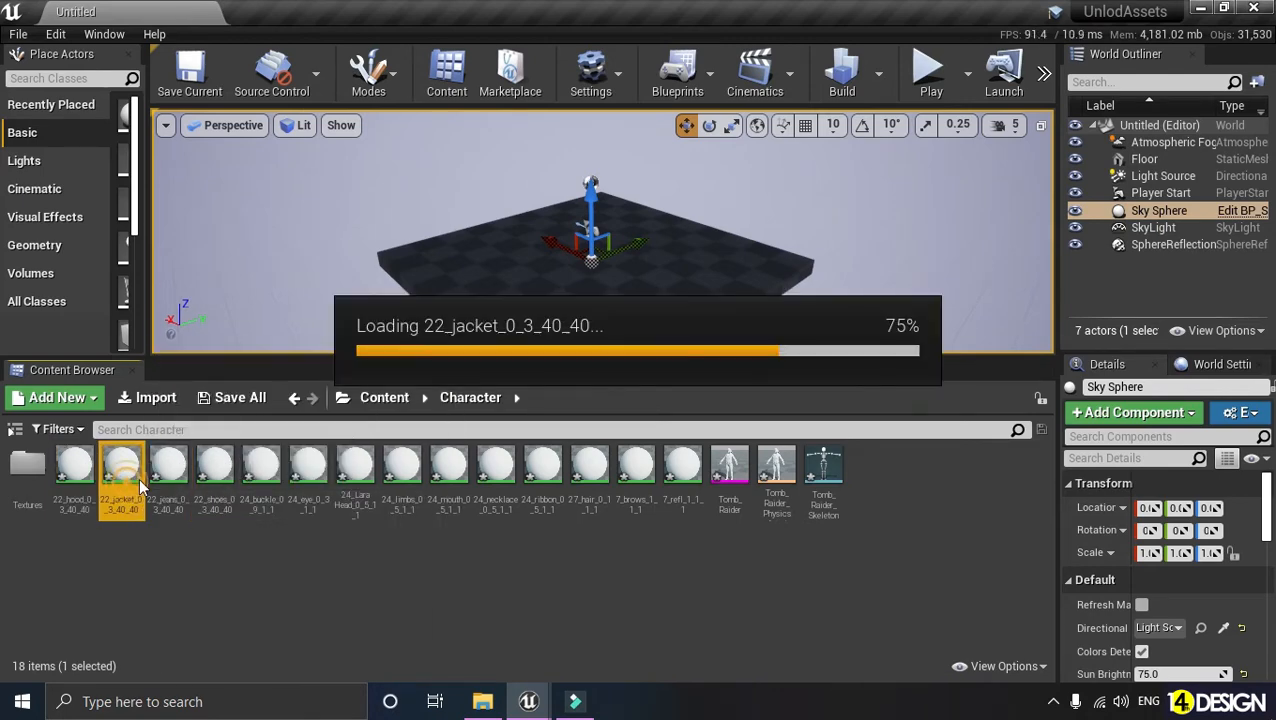
left_click_drag(752, 164, 628, 190)
left_click(622, 202)
key("Delete")
Add a Texture Sample node beside the 22_jacket_0_3_40_40 result node
right_click_drag(585, 217, 664, 259)
right_click(617, 230)
type("textur")
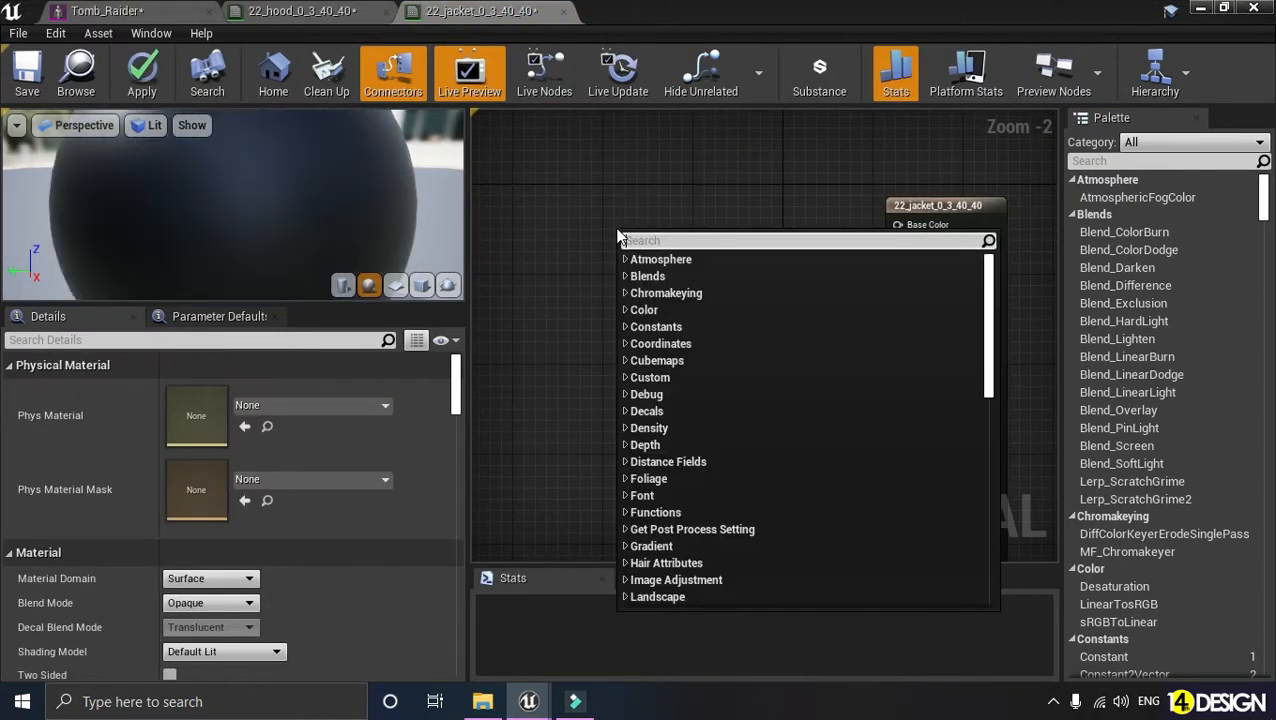
type("e sample")
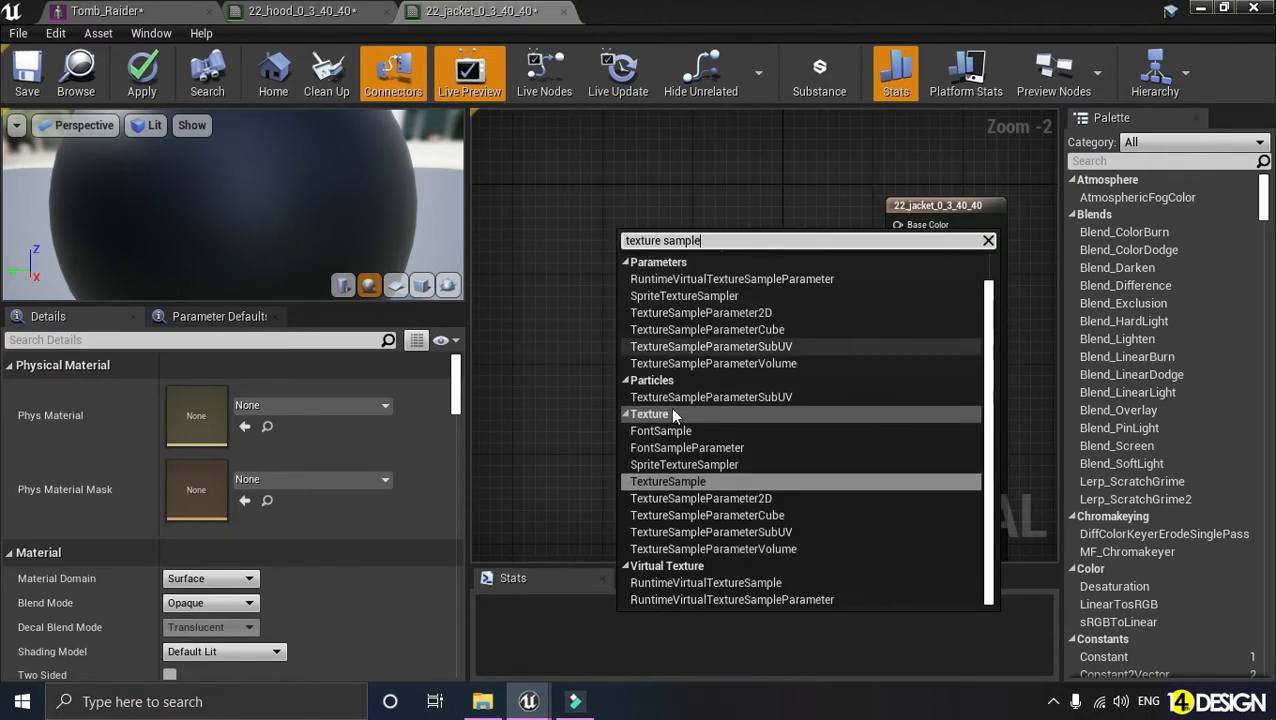
left_click(690, 484)
left_click_drag(676, 308, 673, 288)
left_click(677, 415)
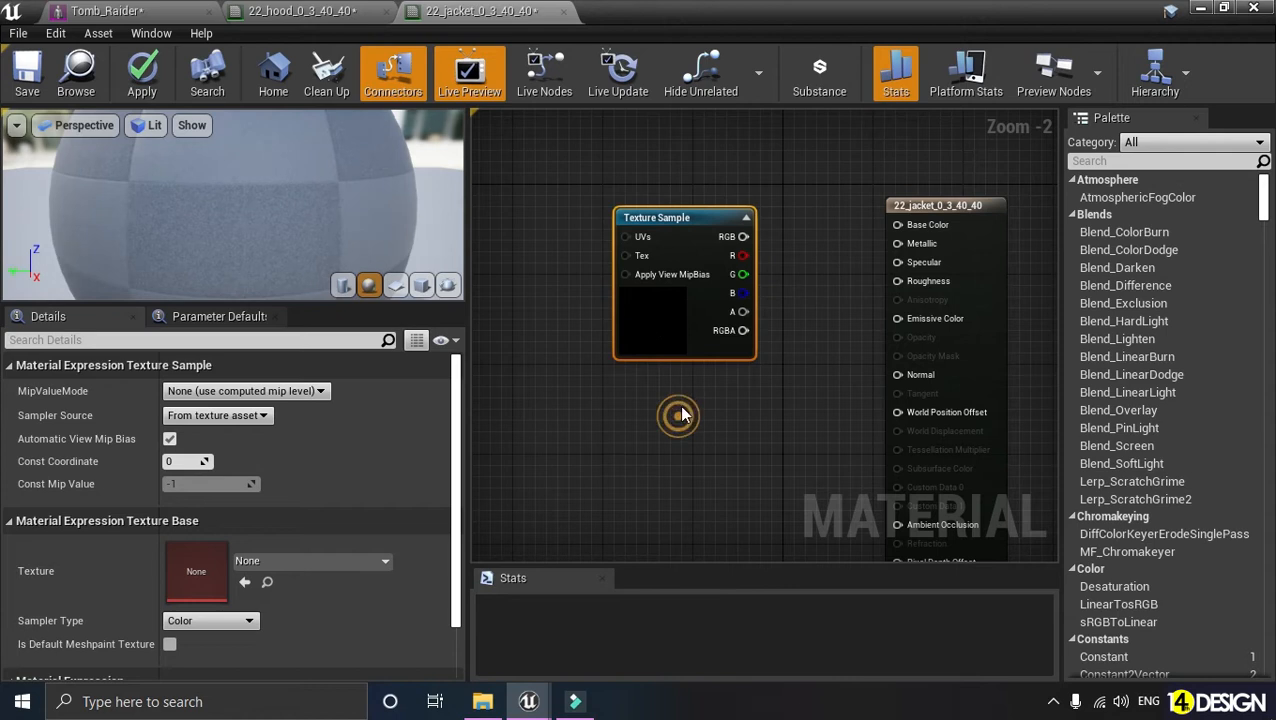
Search the textures for jacket and assign Lara_Jacket_Hoodless_D to the Texture Sample node
left_click(673, 331)
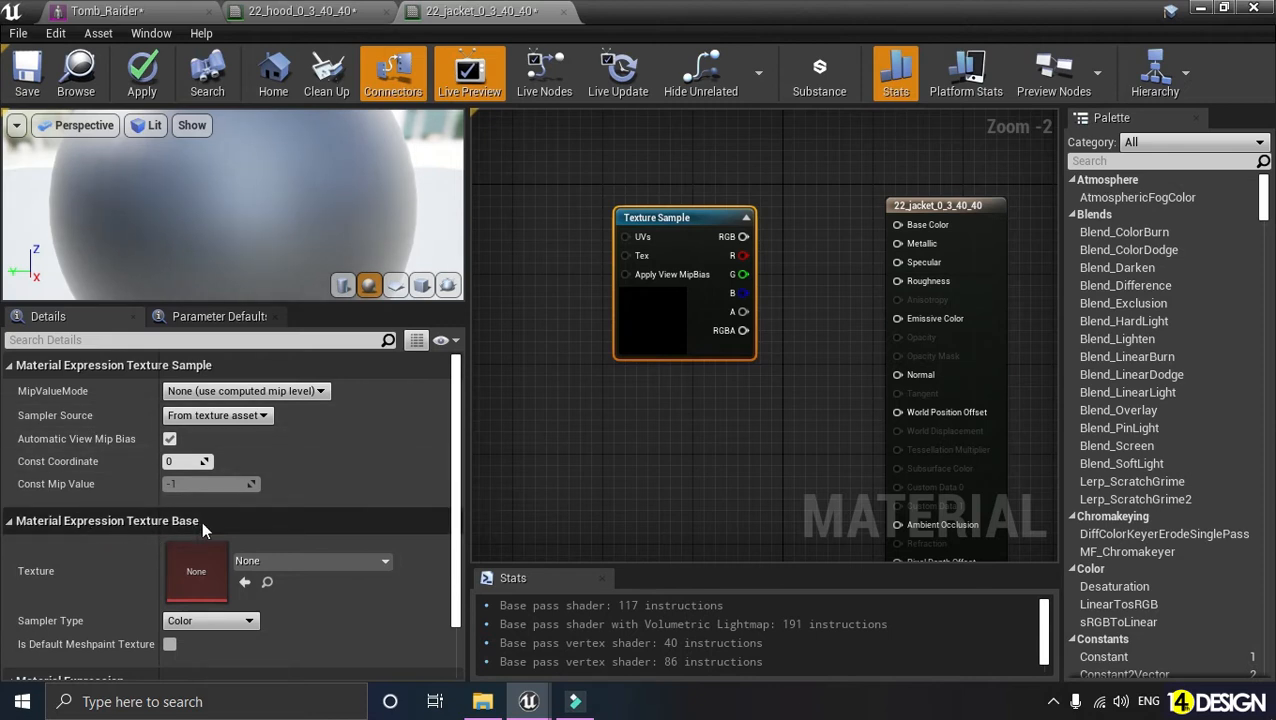
scroll(56, 517, "down", 1)
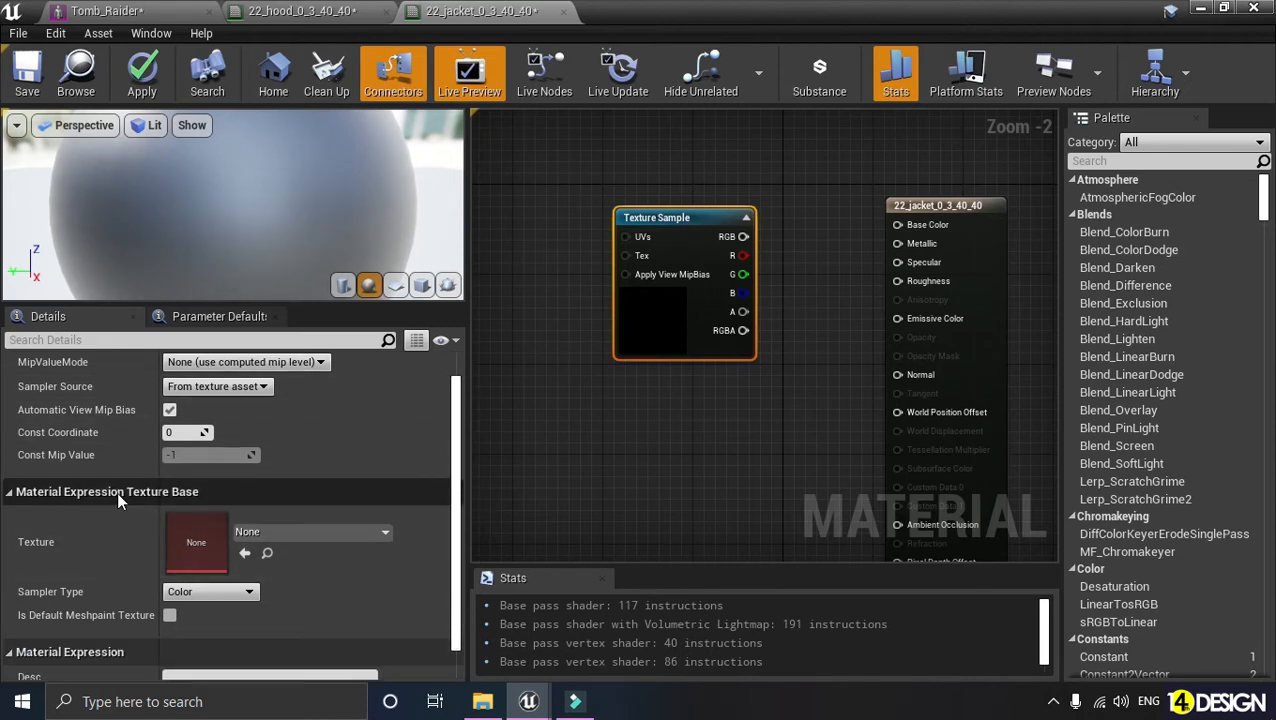
left_click(321, 532)
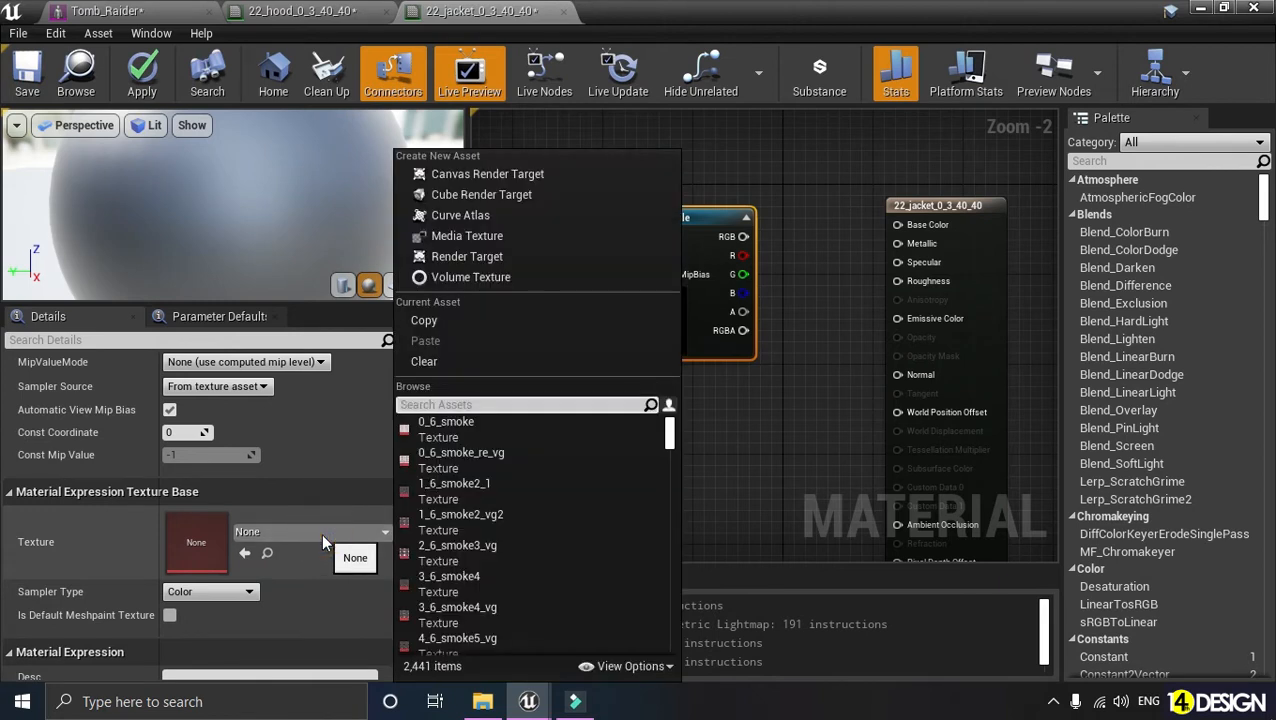
type("jacket")
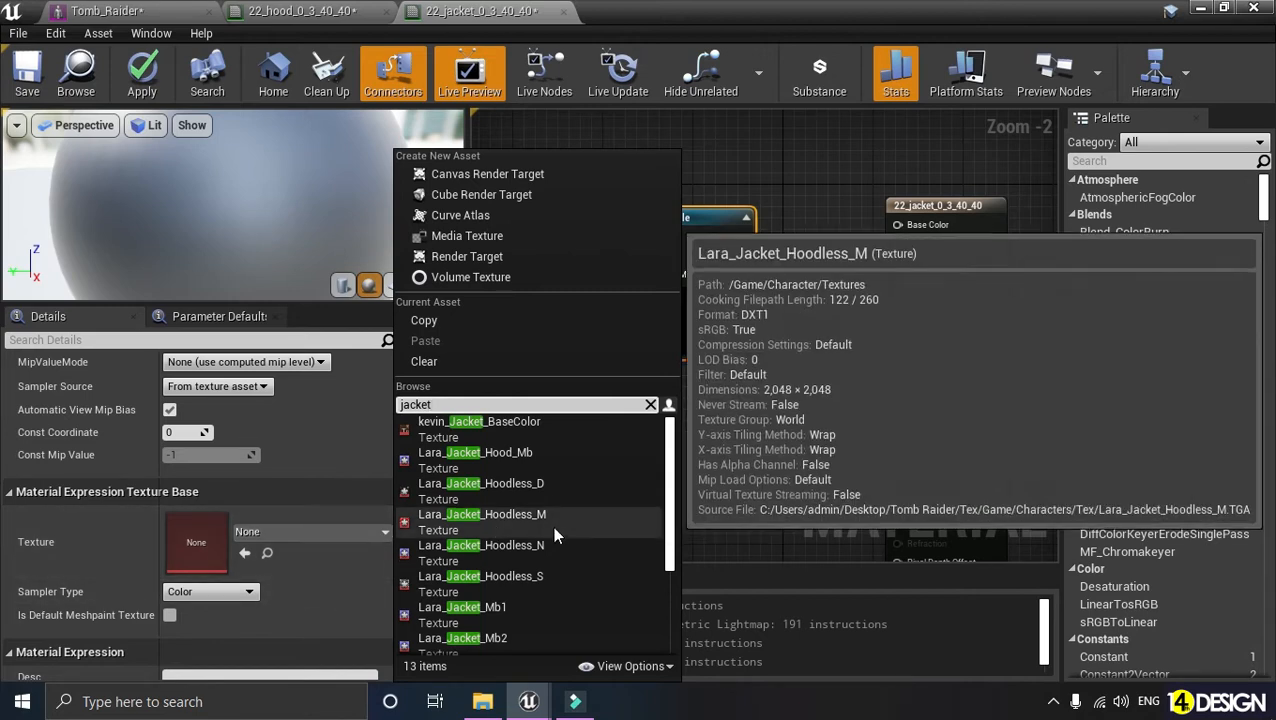
left_click(463, 490)
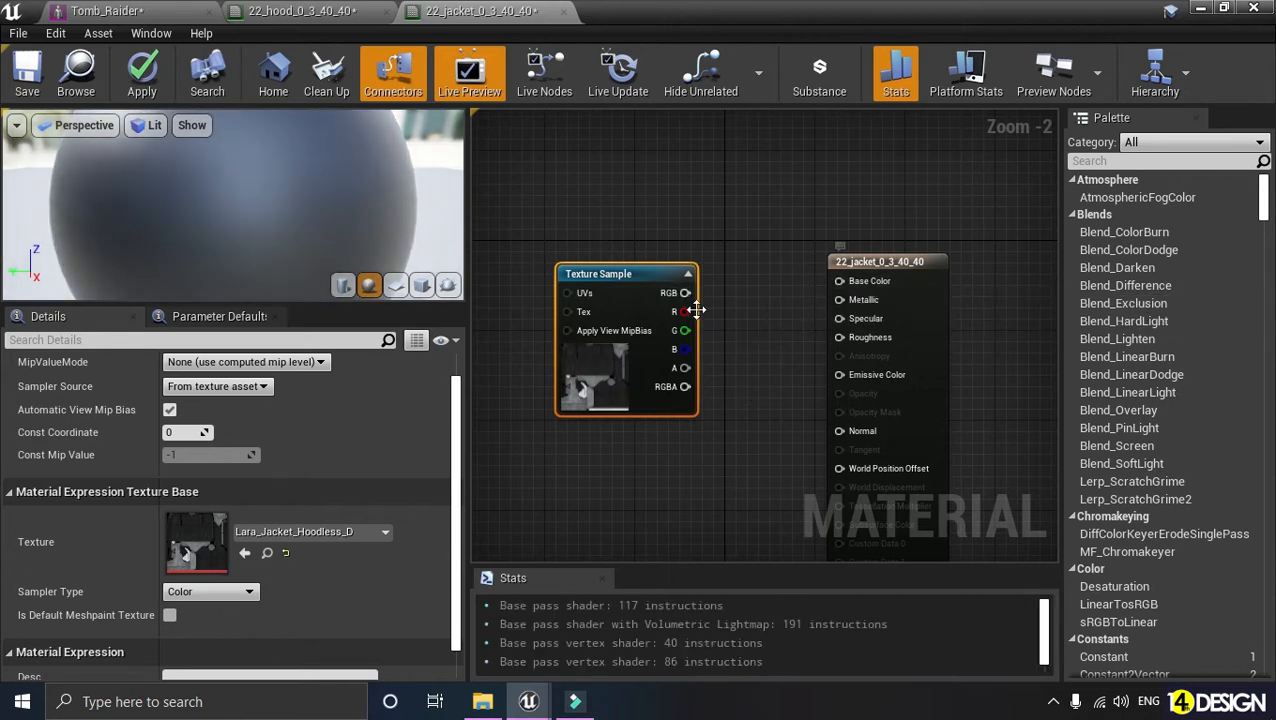
Connect the Texture Sample's RGB output to the jacket material's Base Color and move the sample node higher in the graph
left_click_drag(776, 297, 840, 281)
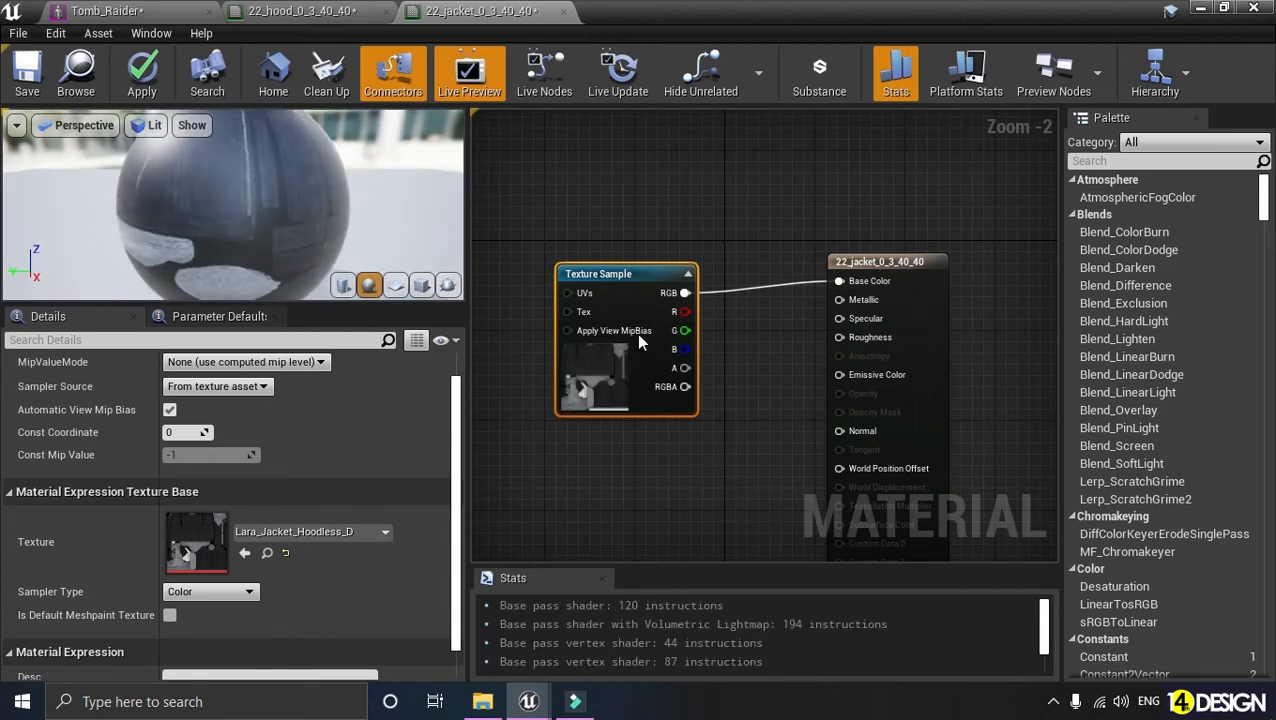
left_click_drag(632, 367, 653, 281)
left_click(152, 10)
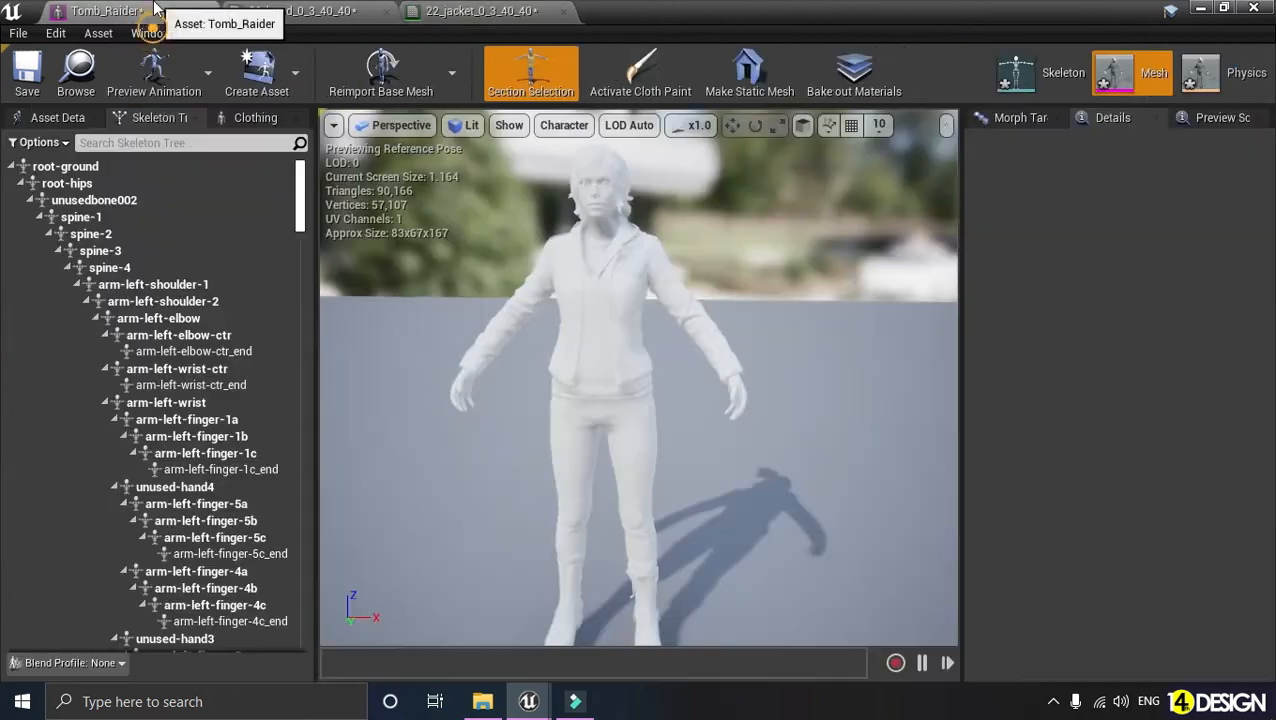
left_click(480, 11)
mouse_move(654, 388)
right_mouse_down()
mouse_move(623, 351)
mouse_move(646, 329)
mouse_move(662, 387)
right_mouse_up()
left_click(622, 352)
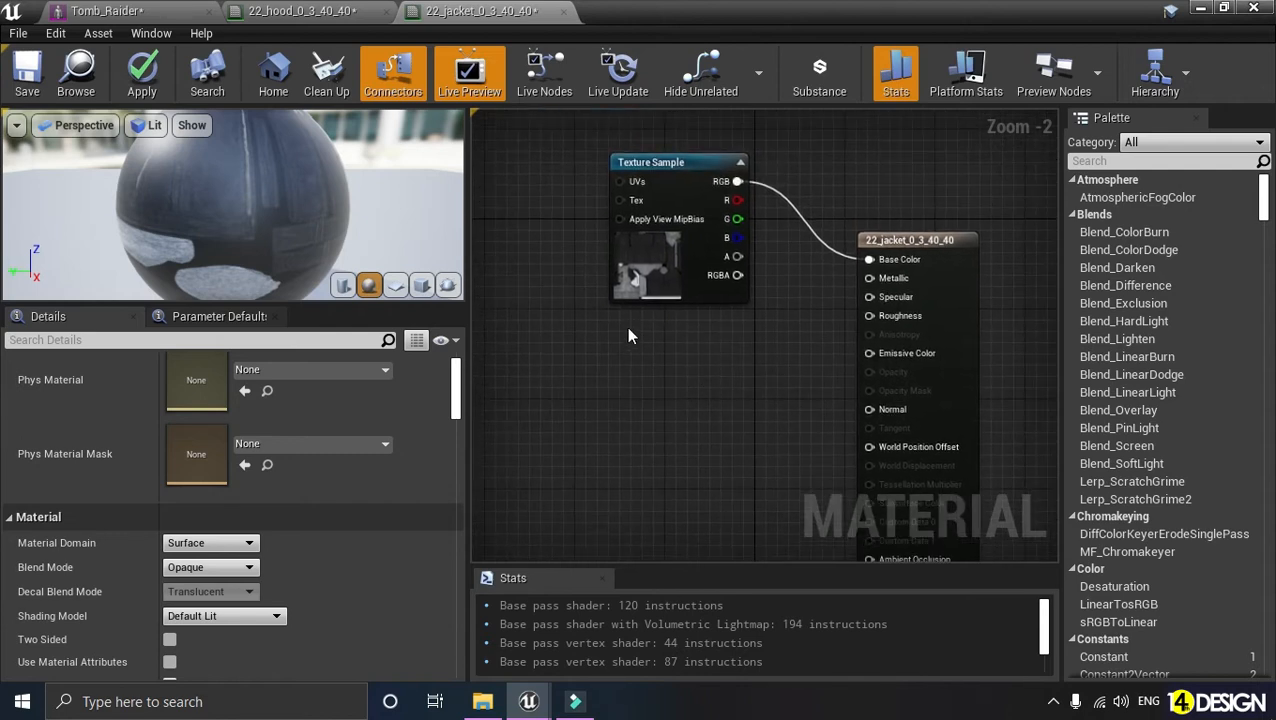
Duplicate the Lara_Jacket_Hoodless_D Texture Sample node and place the copy below the original
left_click(638, 272)
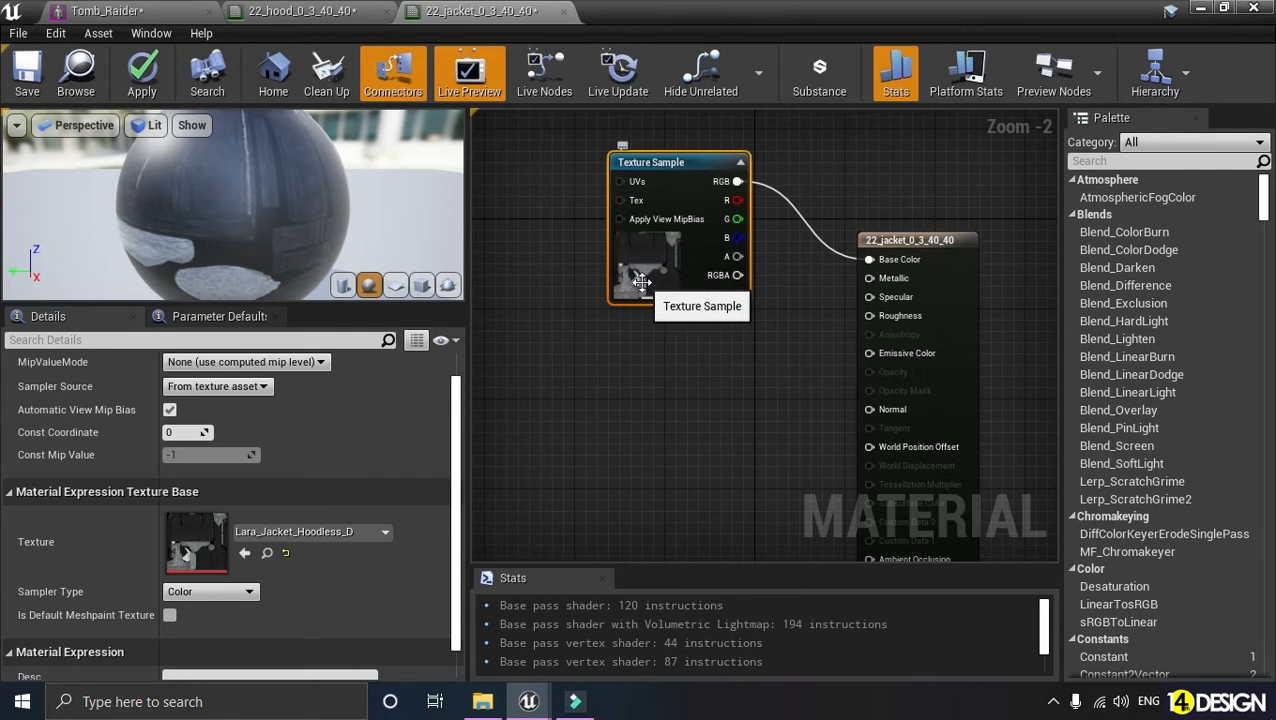
key("ctrl+c")
left_click(621, 361)
key("ctrl+v")
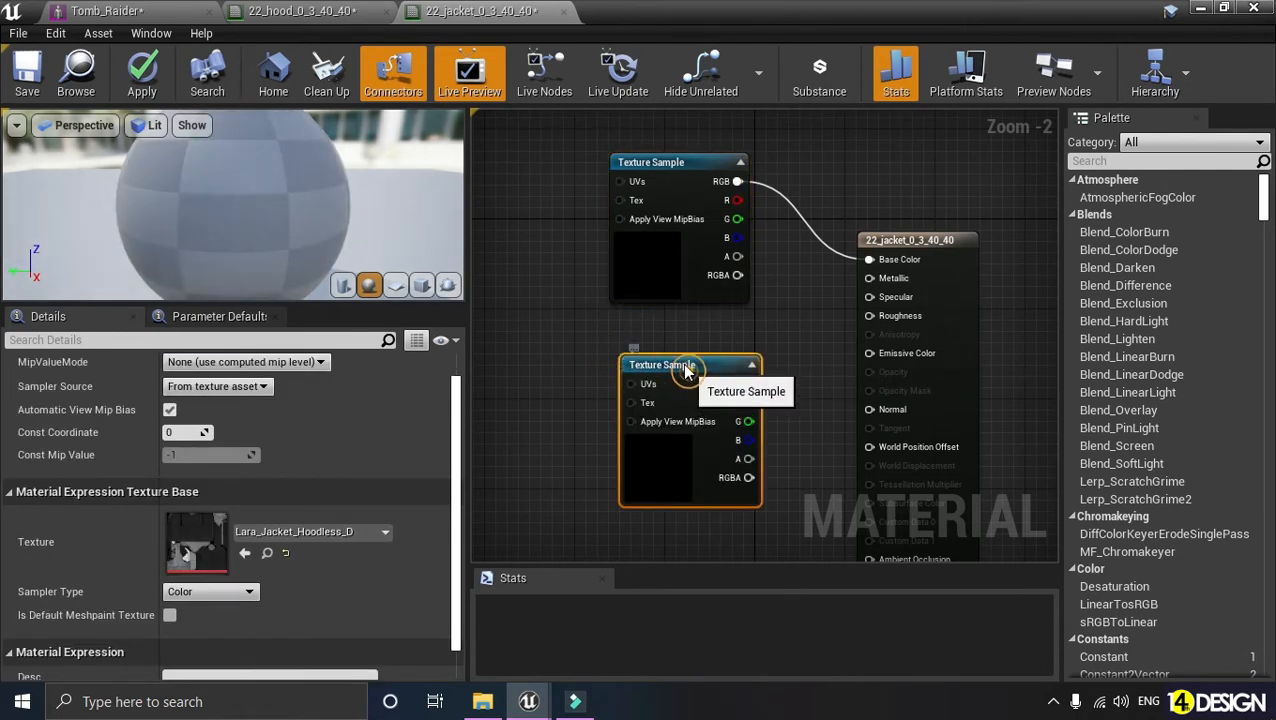
Place the copied Texture Sample below the first one and assign the Lara_Jacket_Hoodless_N texture to it
left_click_drag(656, 366, 633, 344)
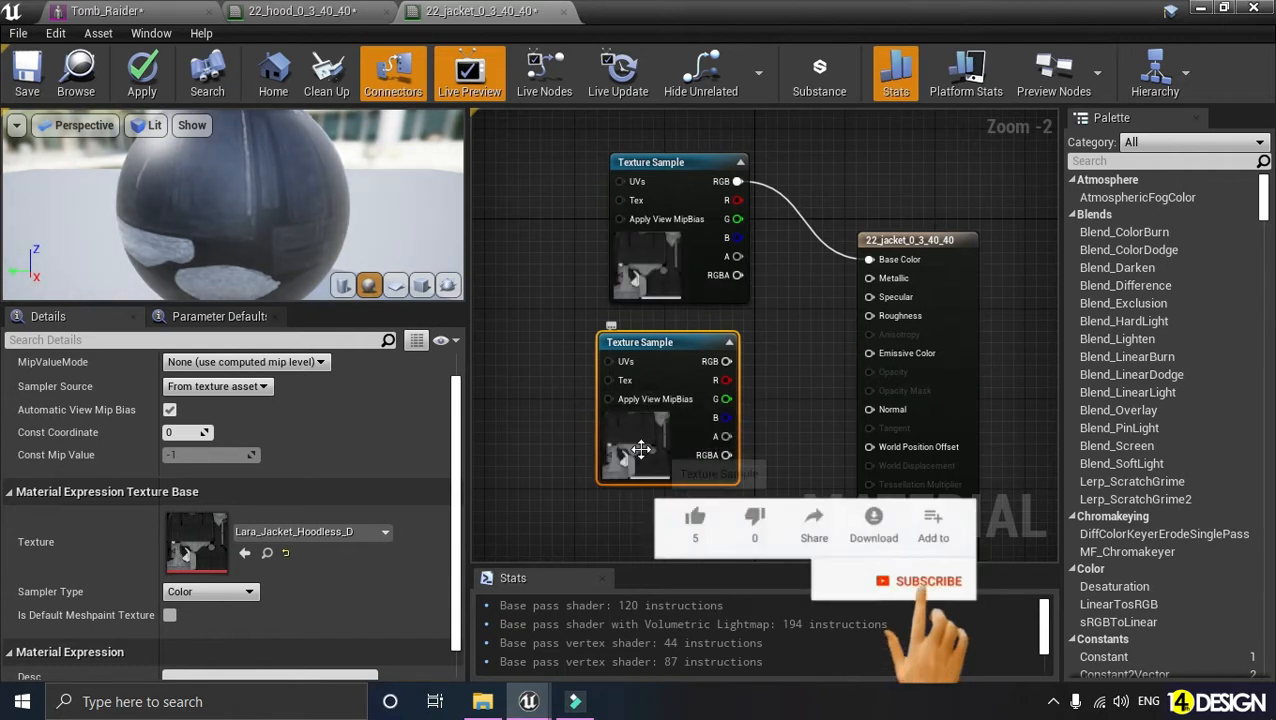
left_click_drag(648, 430, 626, 430)
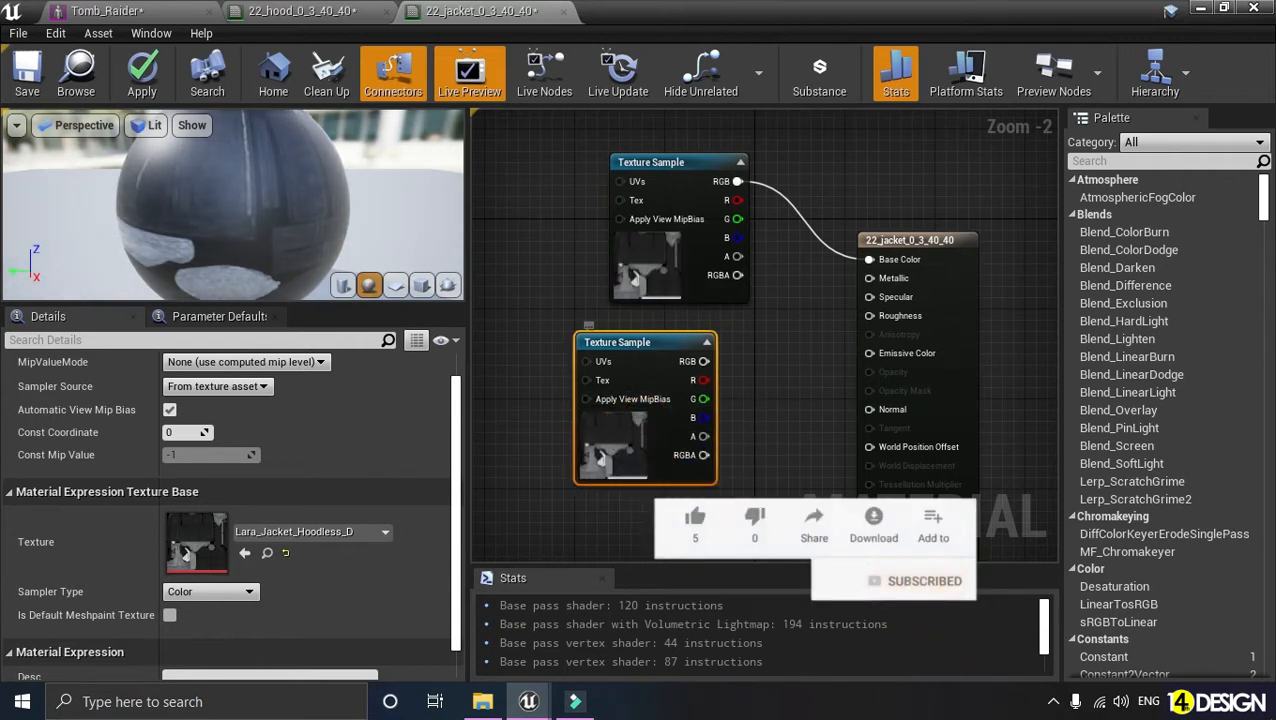
left_click(668, 508)
left_click(646, 428)
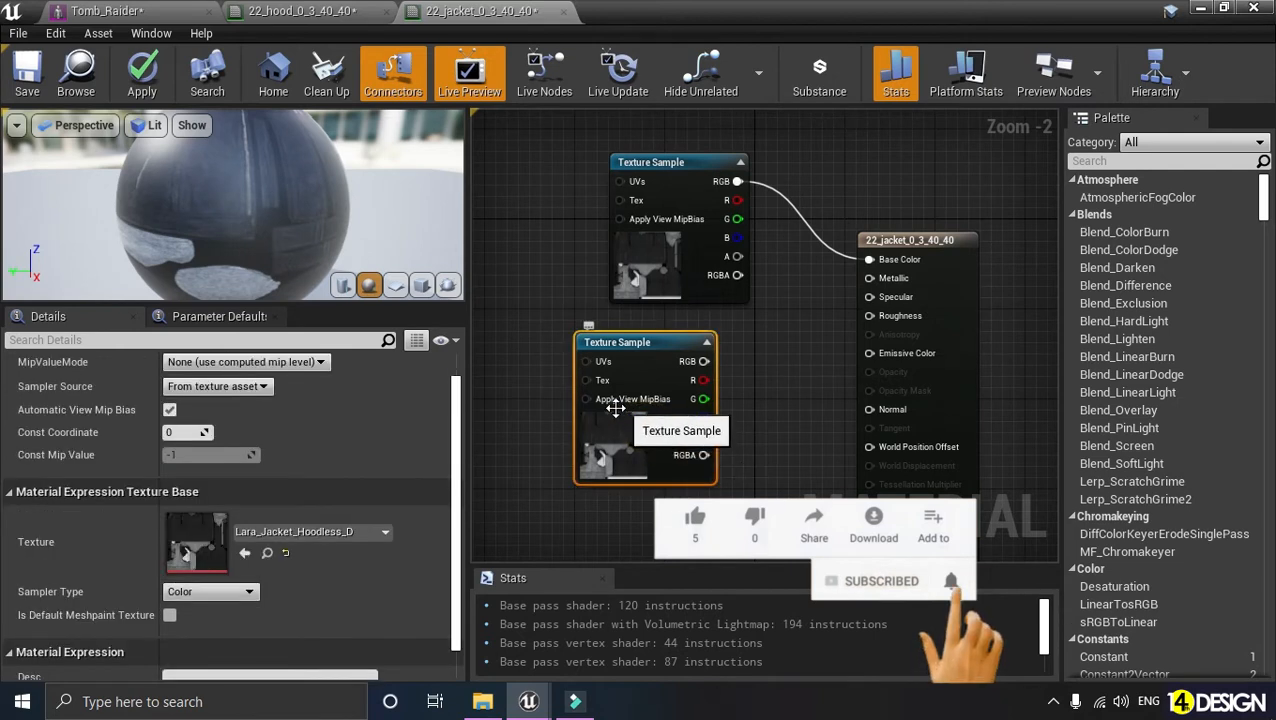
left_click(310, 535)
type("jacket")
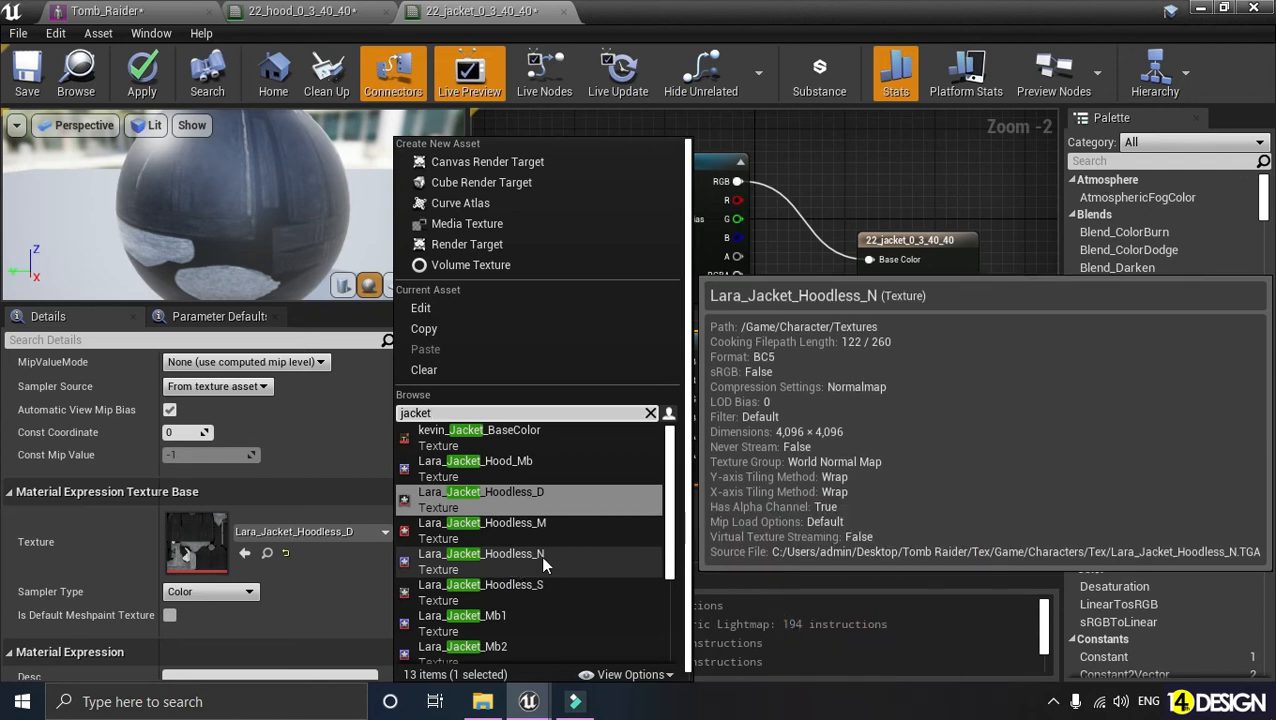
left_click(512, 556)
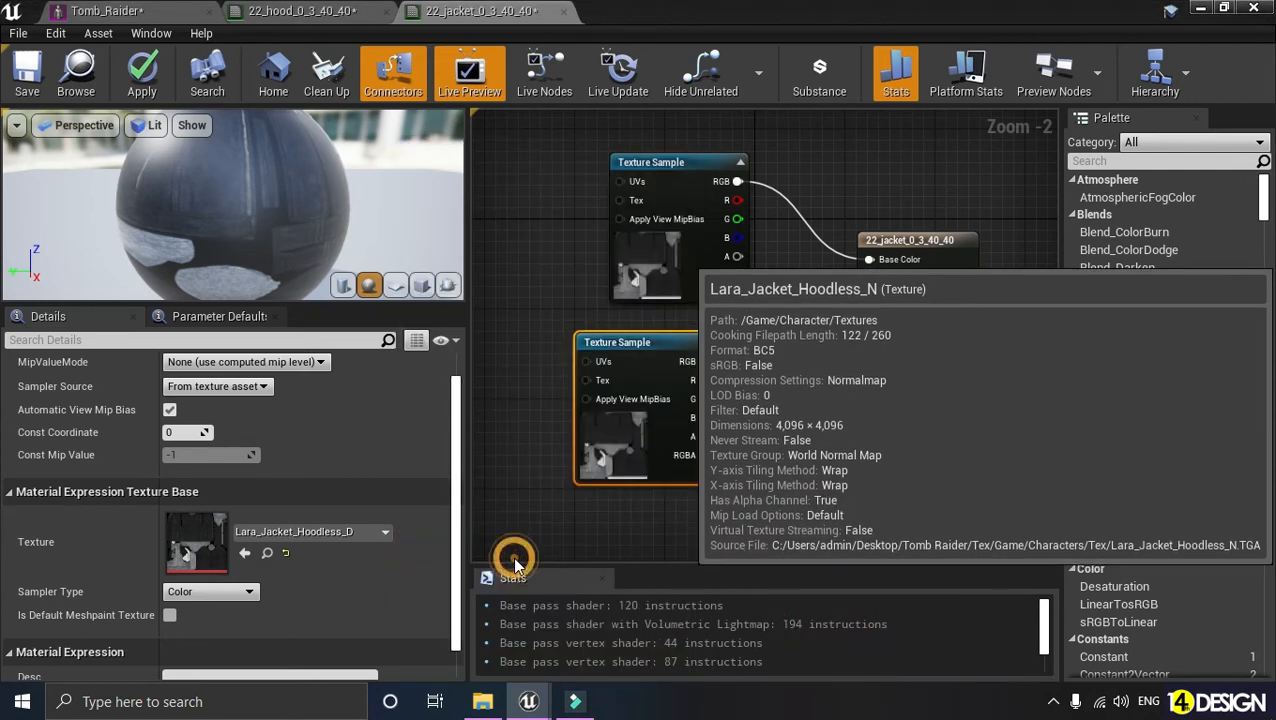
Connect the Lara_Jacket_Hoodless_N sample's RGB output to the jacket material's Normal input and check the preview sphere from another angle
left_click_drag(700, 450, 776, 418)
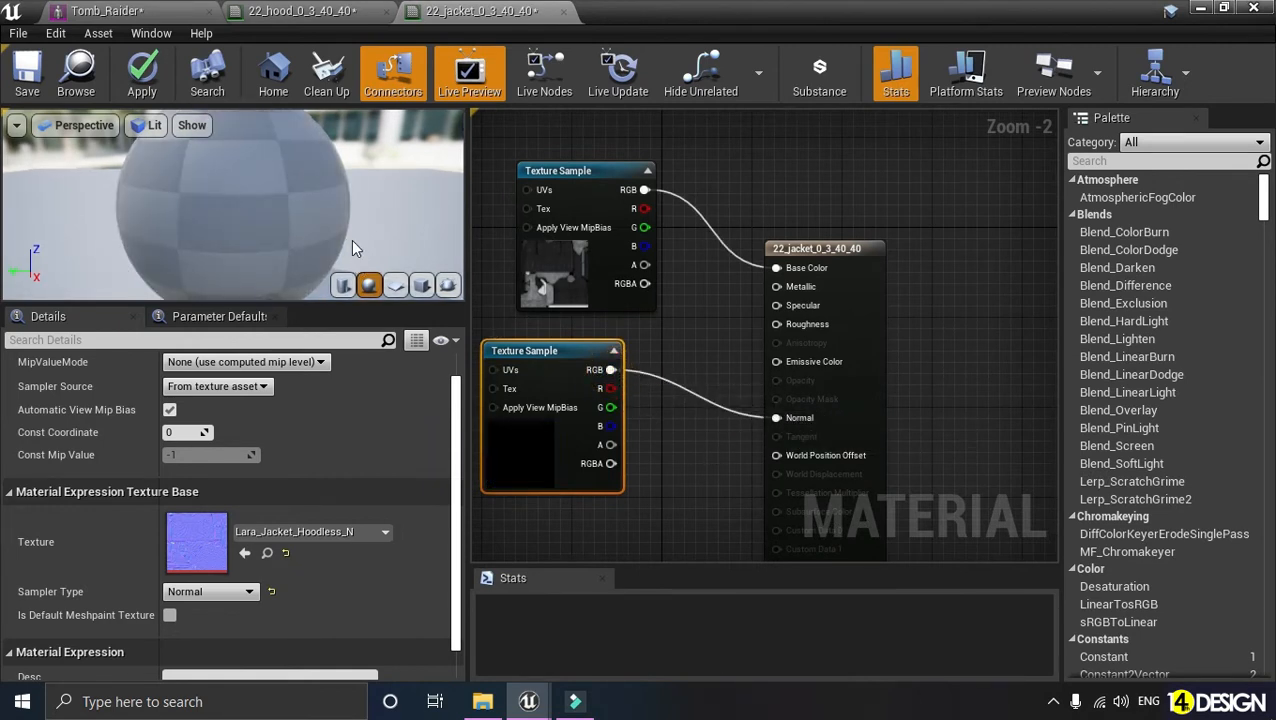
mouse_move(293, 224)
right_mouse_down()
mouse_move(293, 275)
mouse_move(293, 205)
right_mouse_up()
left_click_drag(196, 211, 380, 215)
Move both jacket Texture Sample nodes higher in the graph, stacked one above the other, to free space below
scroll(644, 300, "down", 2)
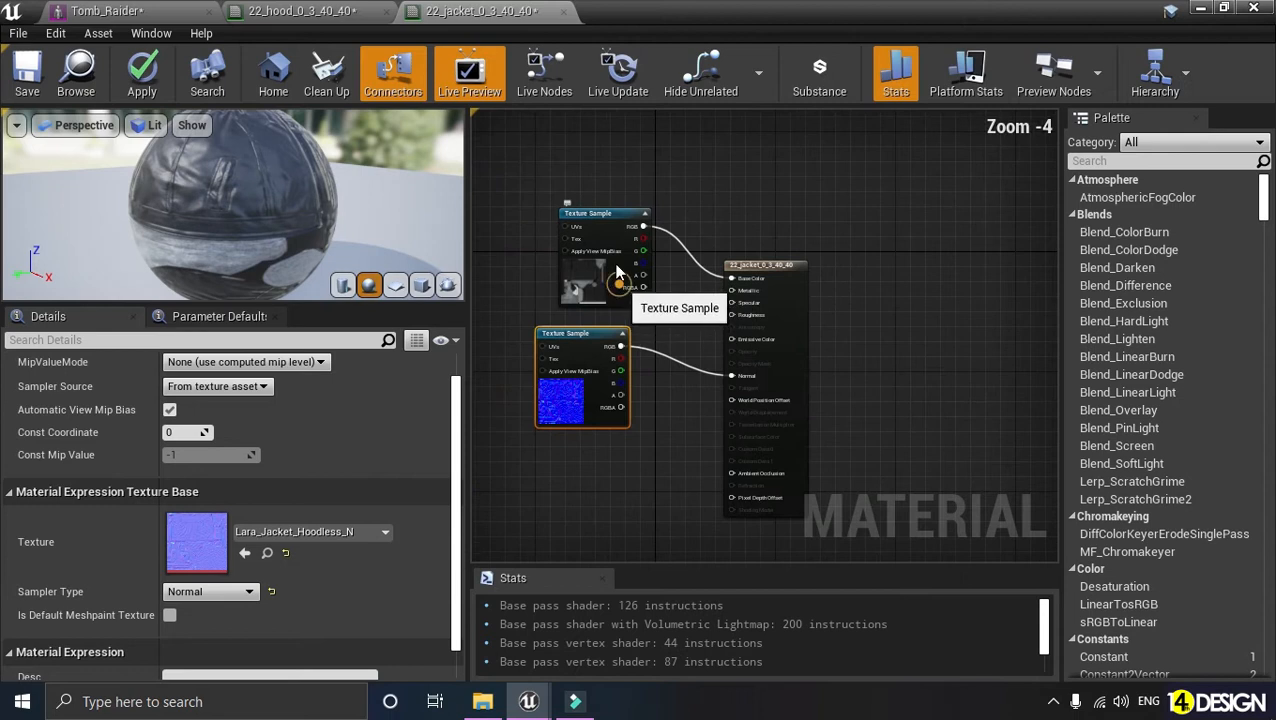
left_click_drag(616, 271, 605, 201)
left_click_drag(614, 345, 616, 304)
left_click_drag(587, 392, 602, 334)
left_click(606, 405)
Duplicate the Lara_Jacket_Hoodless_N Texture Sample and place the copy directly below the original
left_click(601, 350)
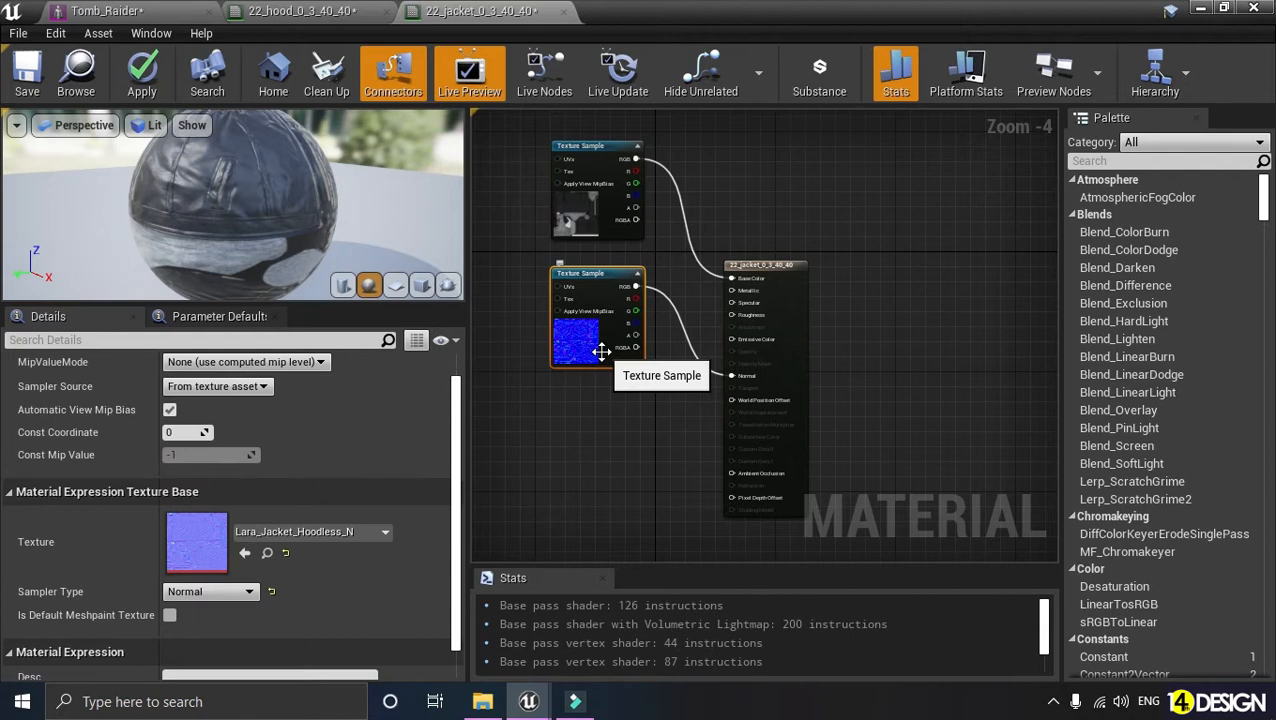
left_click(570, 422)
key("ctrl+v")
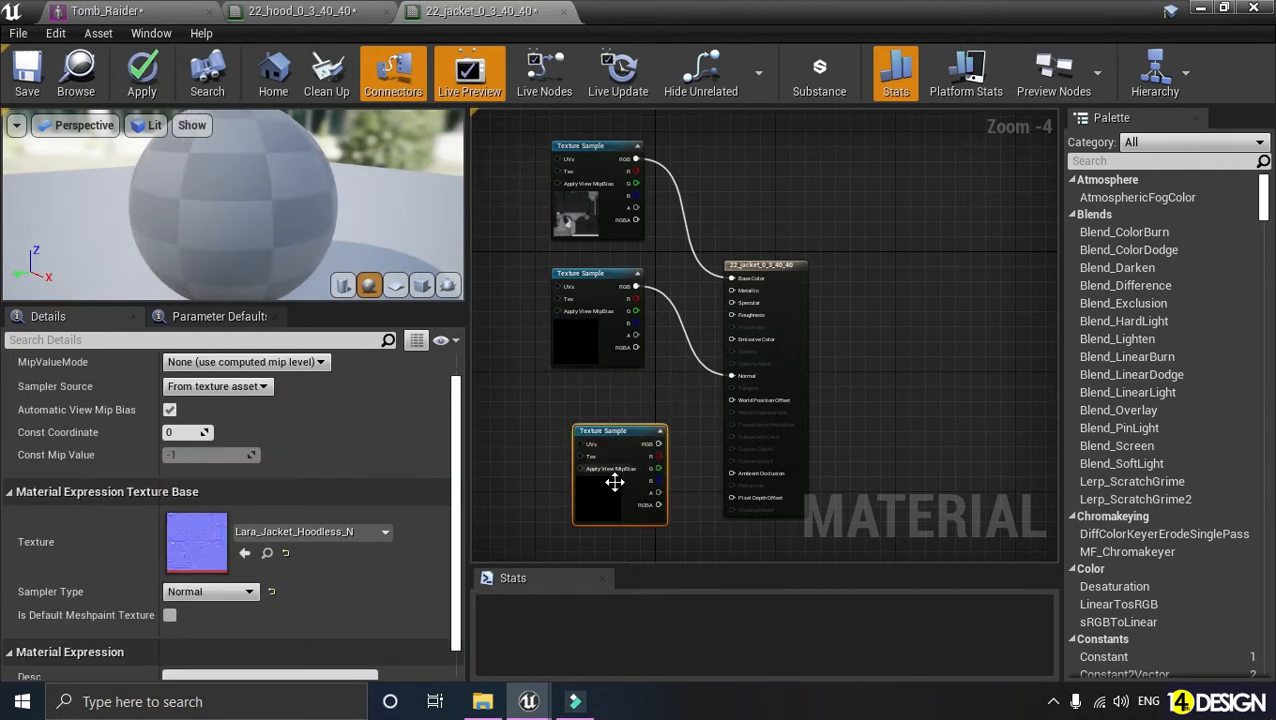
left_click_drag(614, 483, 601, 477)
left_click(670, 533)
scroll(600, 484, "up", 2)
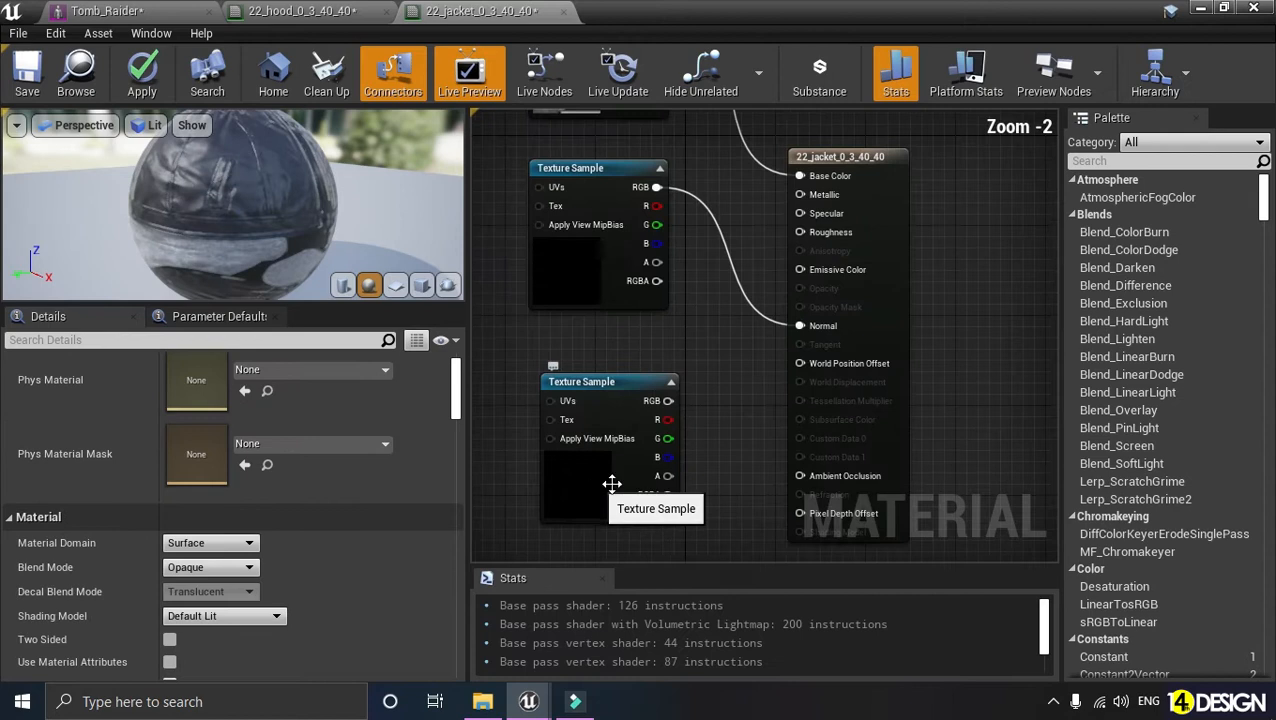
left_click(610, 490)
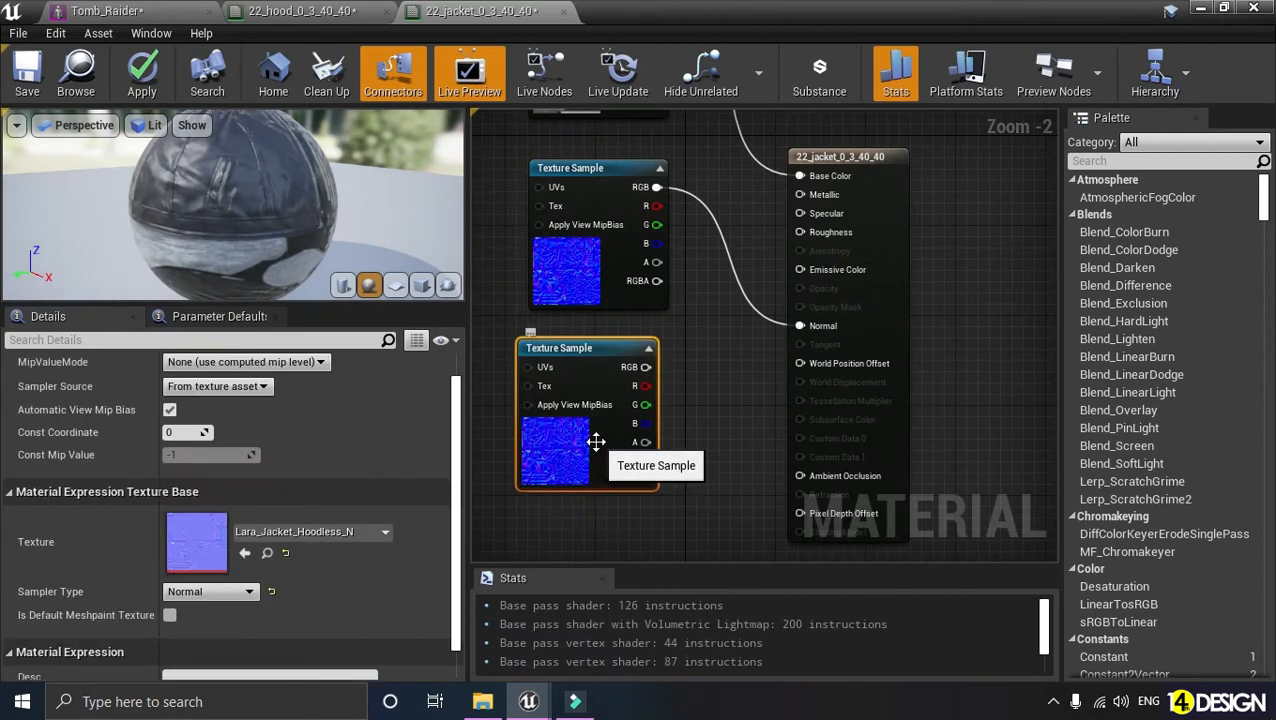
Assign Lara_Jacket_Hoodless_S to the third Texture Sample and connect its RGB output to the jacket material's Specular input
left_click(366, 522)
type("jacket")
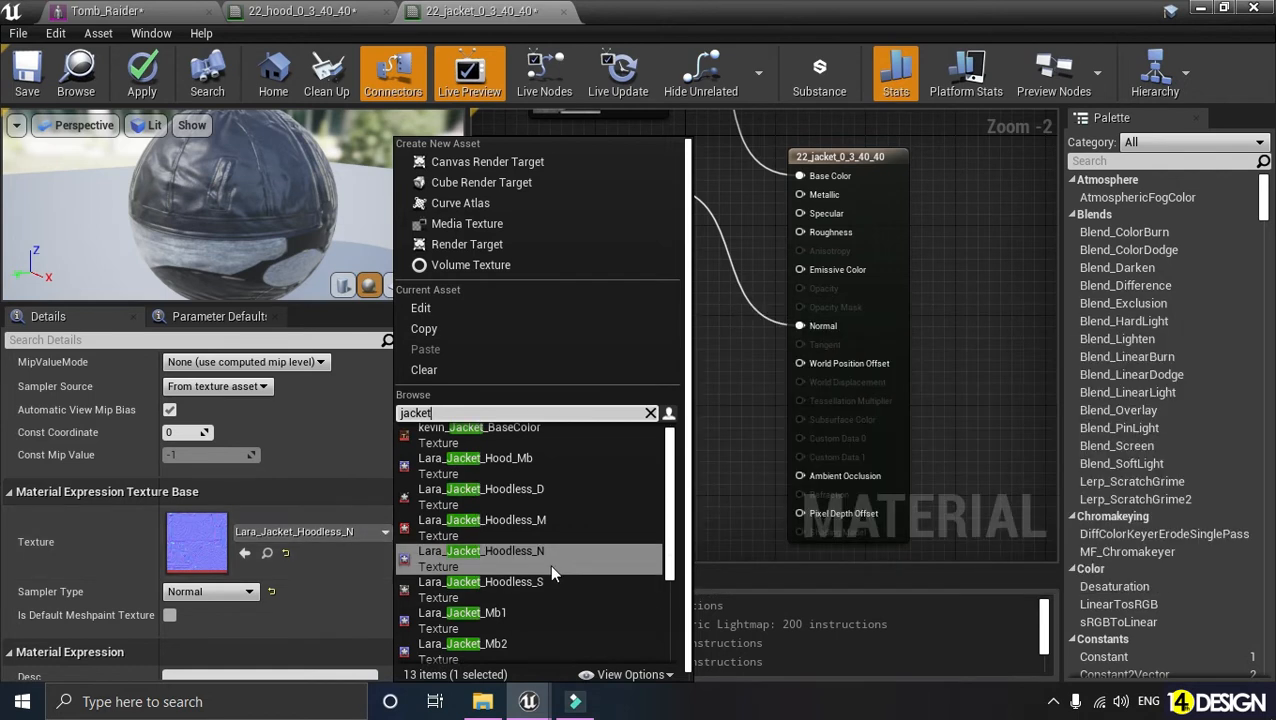
left_click(555, 588)
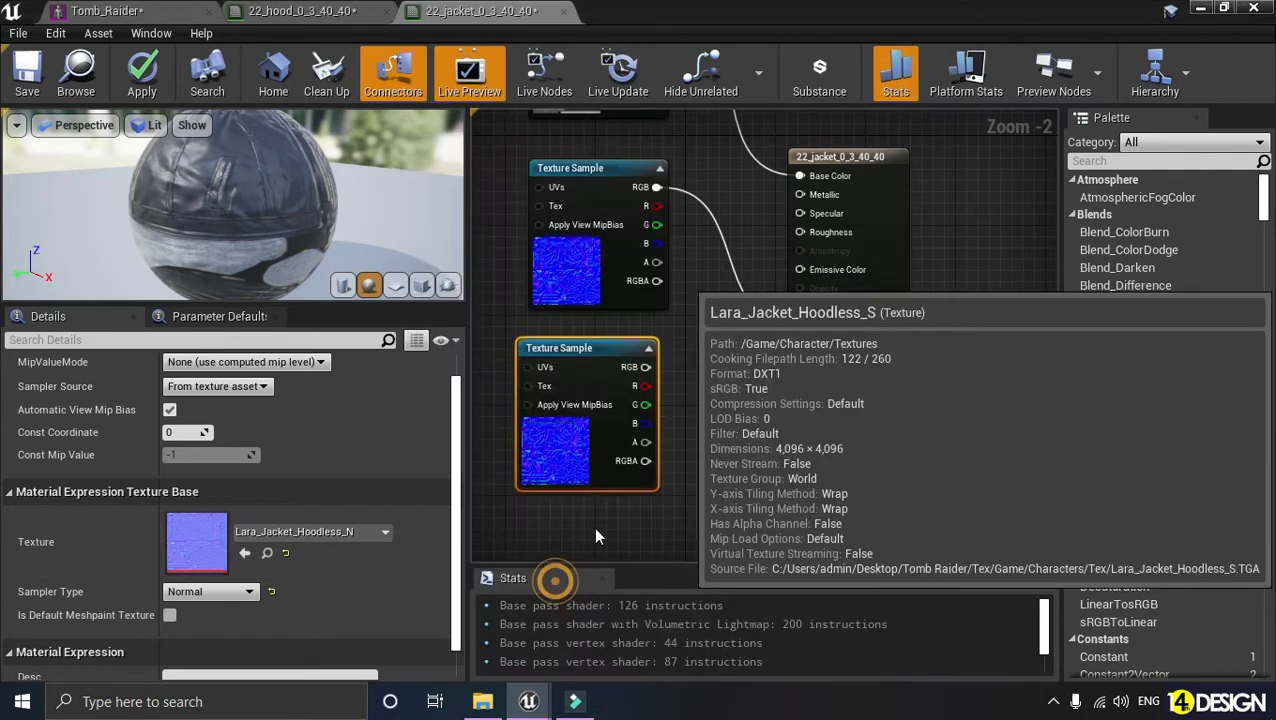
left_click_drag(646, 367, 800, 214)
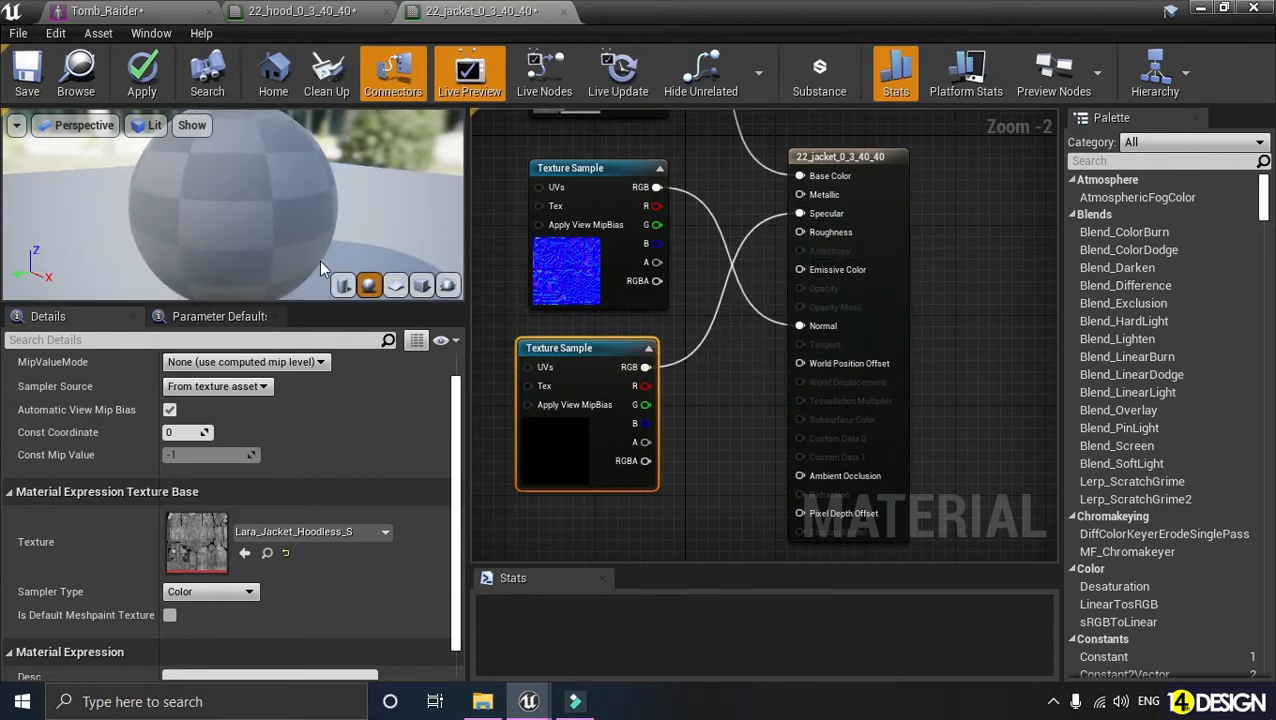
left_click(162, 168)
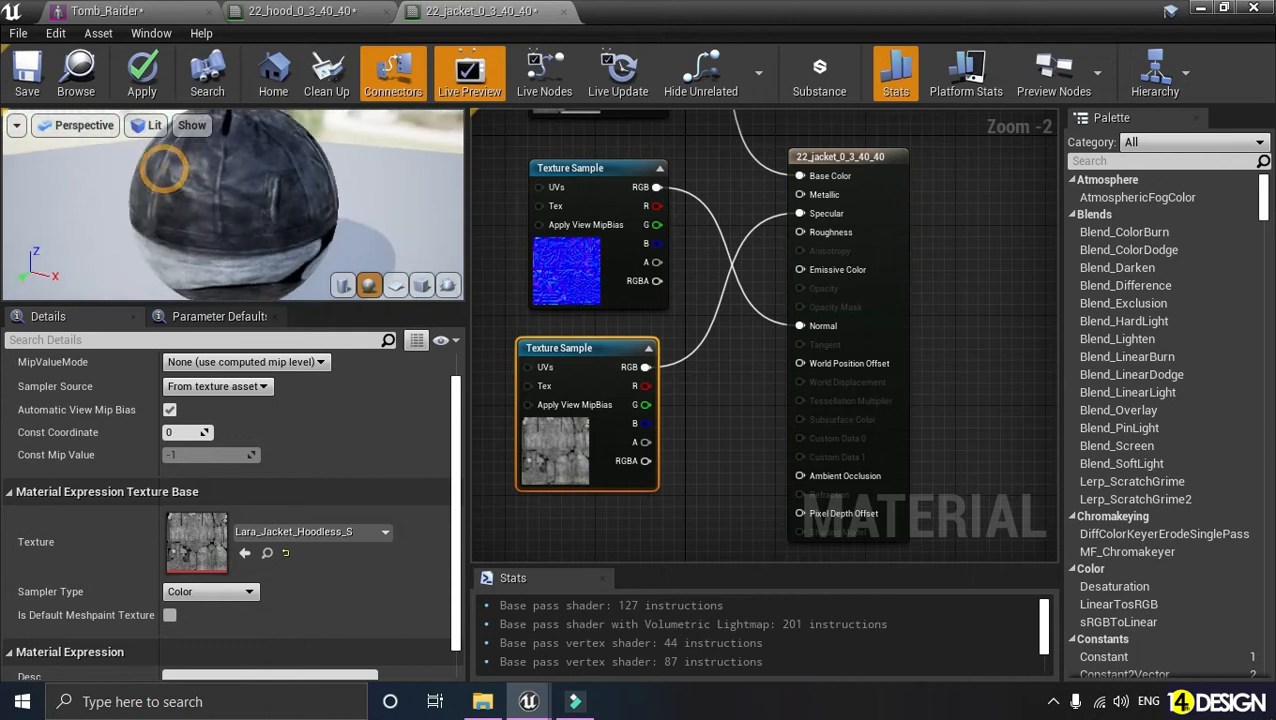
Save the jacket material and inspect the jacket up close on the Tomb_Raider mesh
left_click(28, 74)
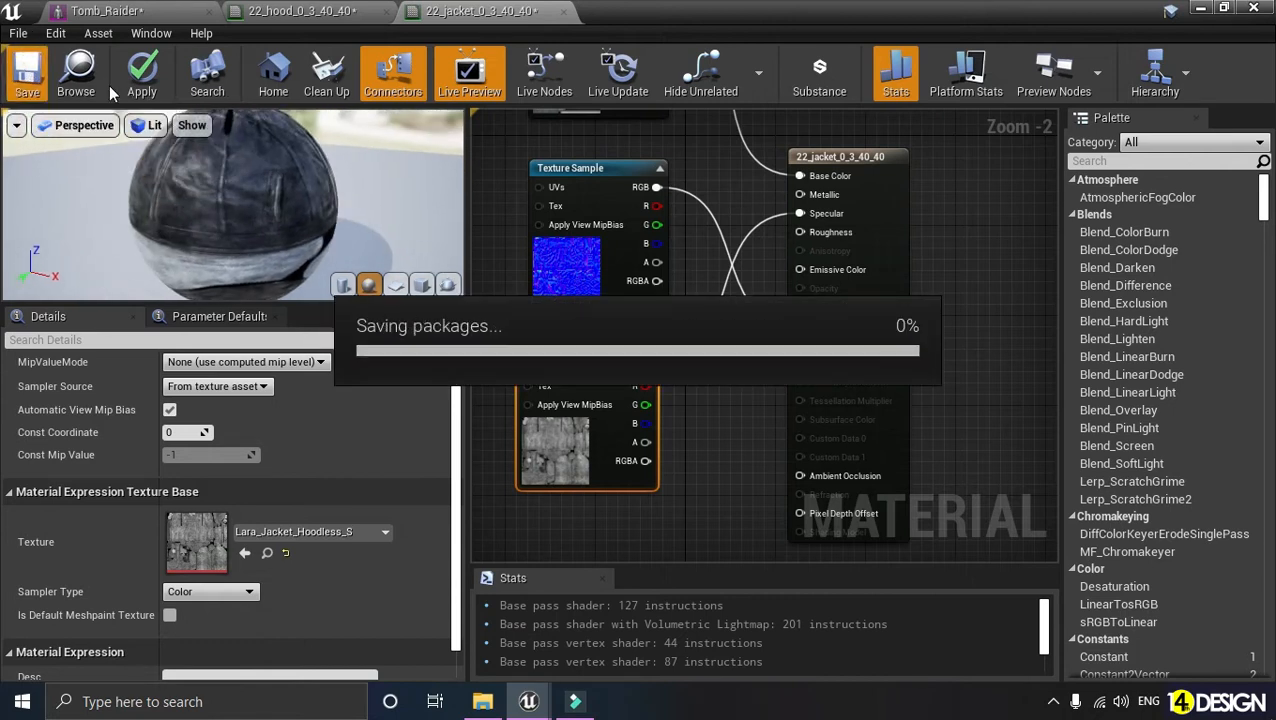
left_click(143, 10)
mouse_move(664, 311)
left_mouse_down("alt")
mouse_move(604, 420)
mouse_move(470, 370)
mouse_move(590, 320)
mouse_move(664, 311)
left_mouse_up("alt")
mouse_move(662, 311)
right_mouse_down("alt")
mouse_move(760, 311)
mouse_move(660, 308)
right_mouse_up("alt")
middle_click_drag(660, 308, 646, 250)
middle_click_drag(606, 312, 543, 122)
left_click_drag(605, 312, 700, 305, "alt")
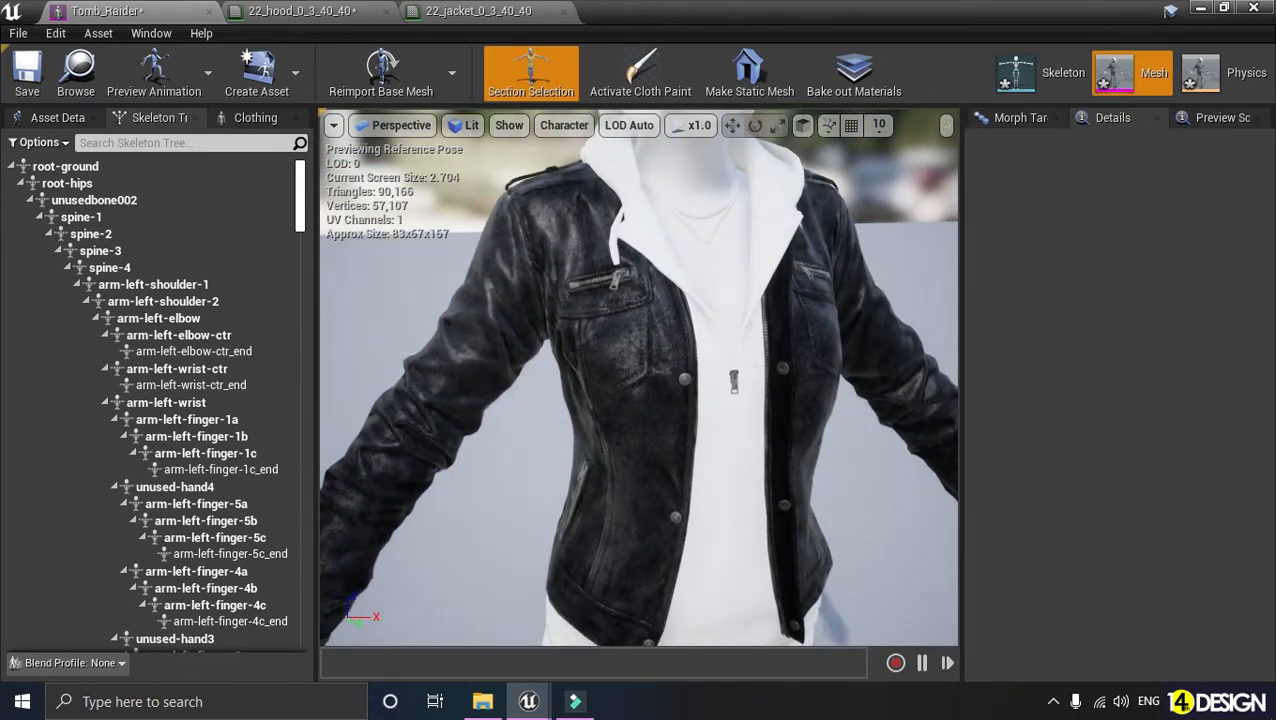
Return to the 22_jacket_0_3_40_40 material and align the normal map's Texture Sample with the specular one below it
left_click(500, 11)
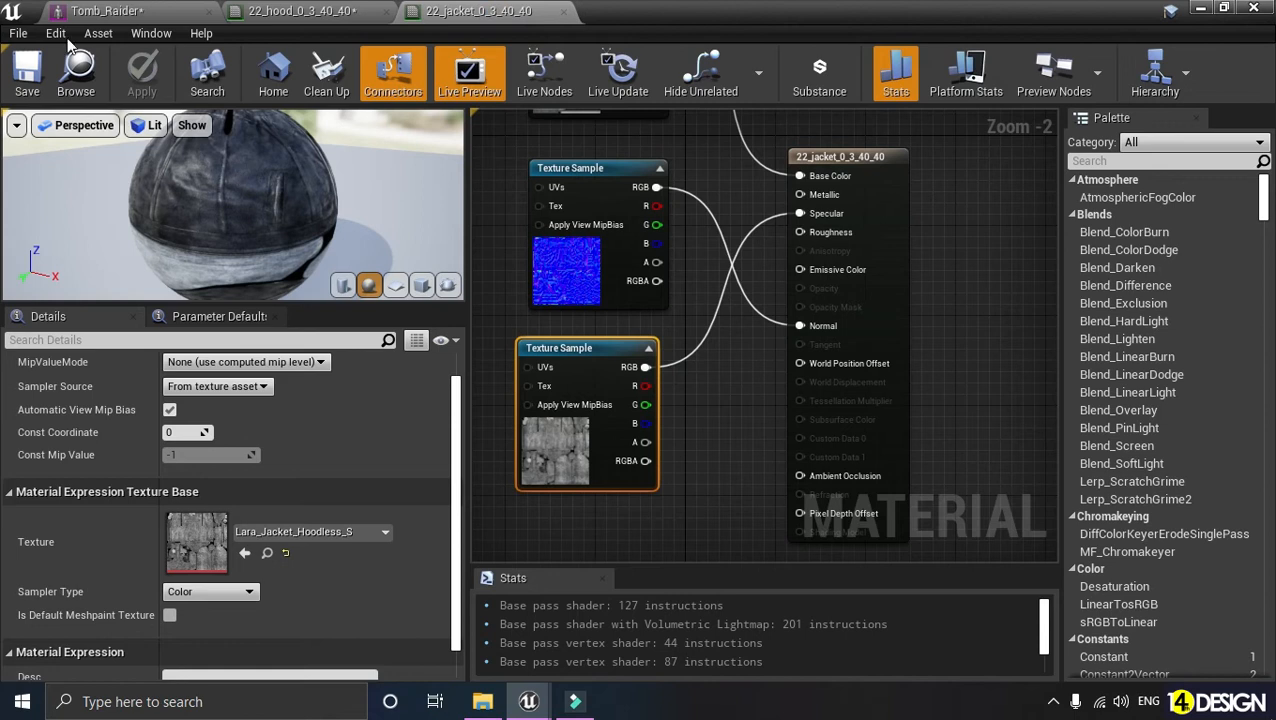
left_click(565, 302)
left_click_drag(565, 305, 557, 306)
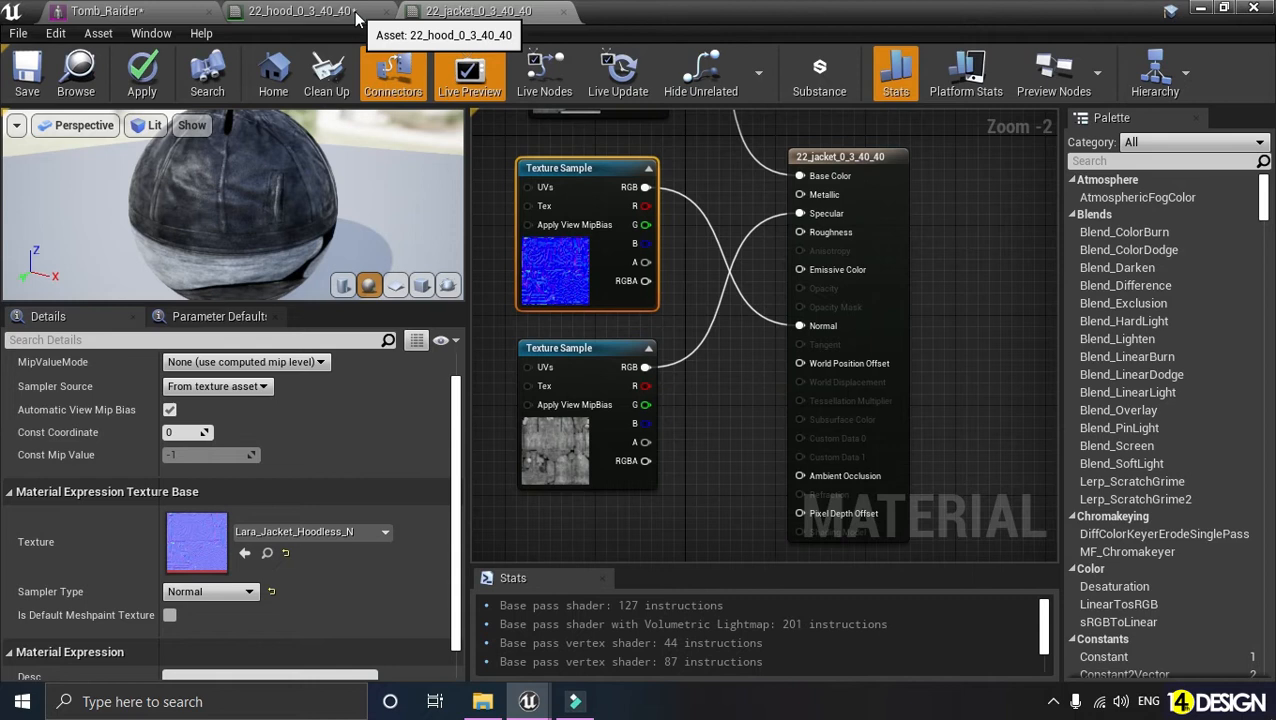
scroll(618, 280, "down", 1)
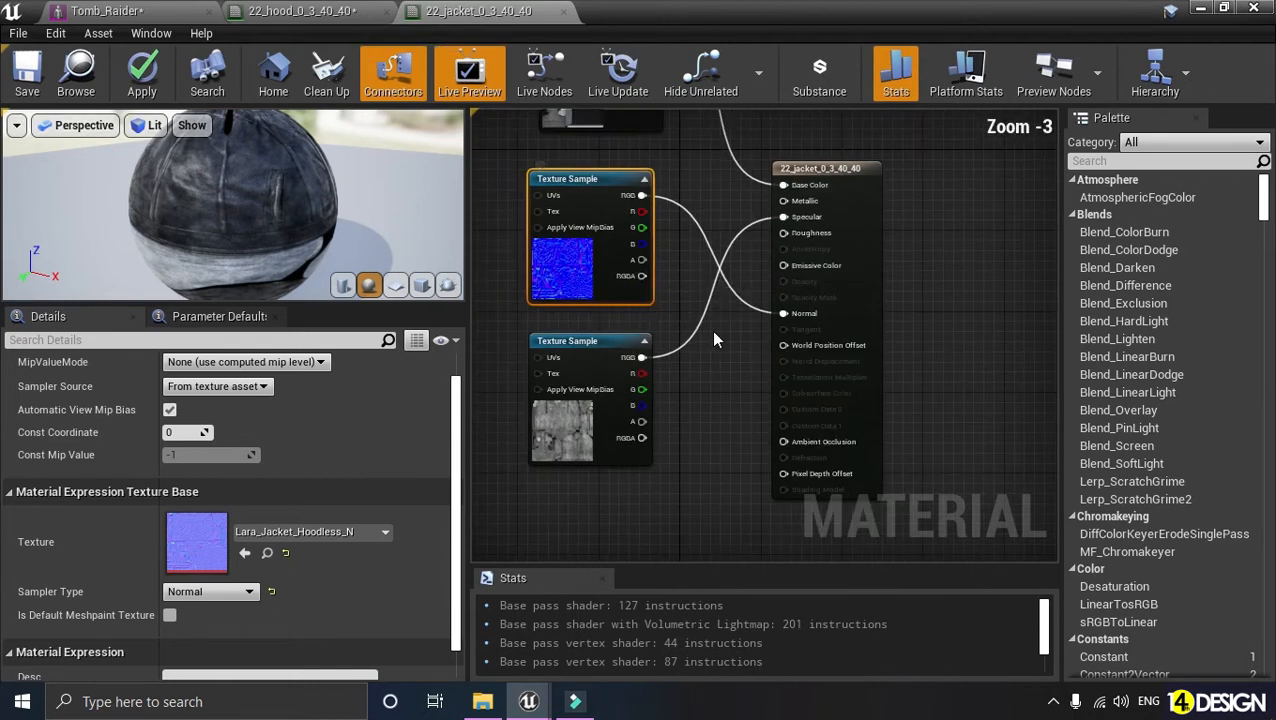
Open the 22_jeans_0_3_40_40 material from the Character folder and delete the Param node connected to Base Color
left_click(1204, 8)
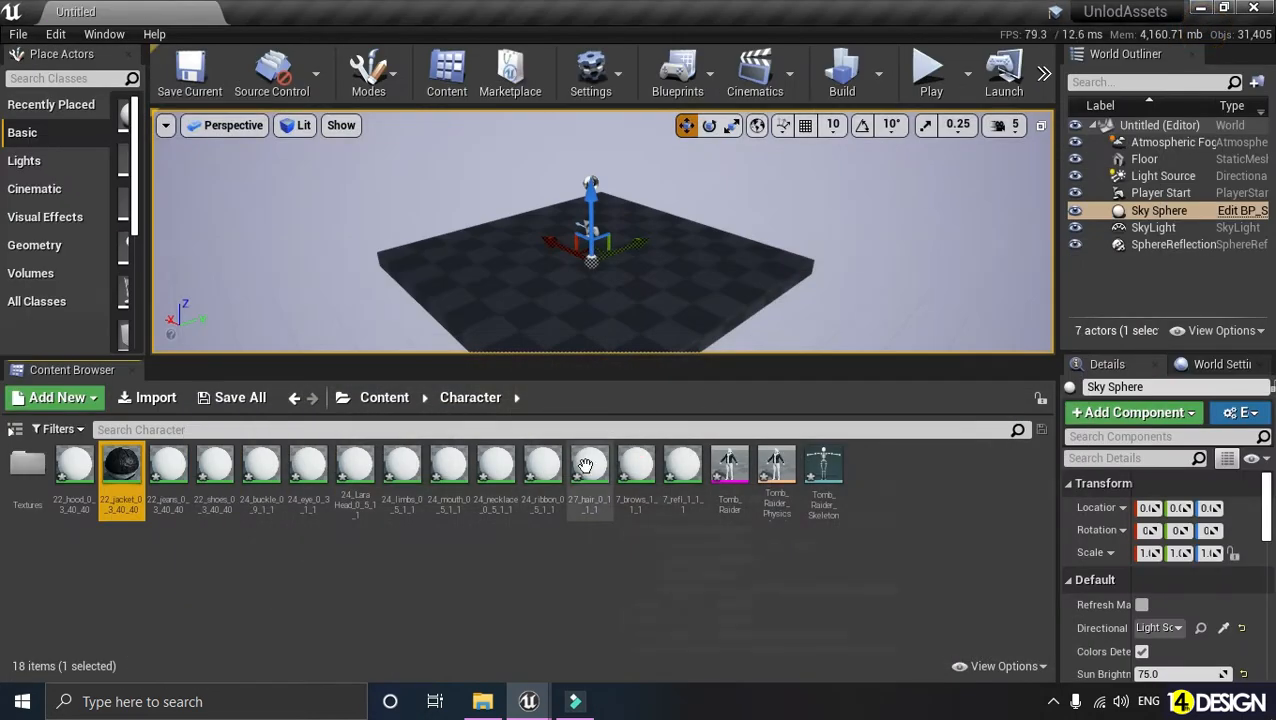
double_click(171, 466)
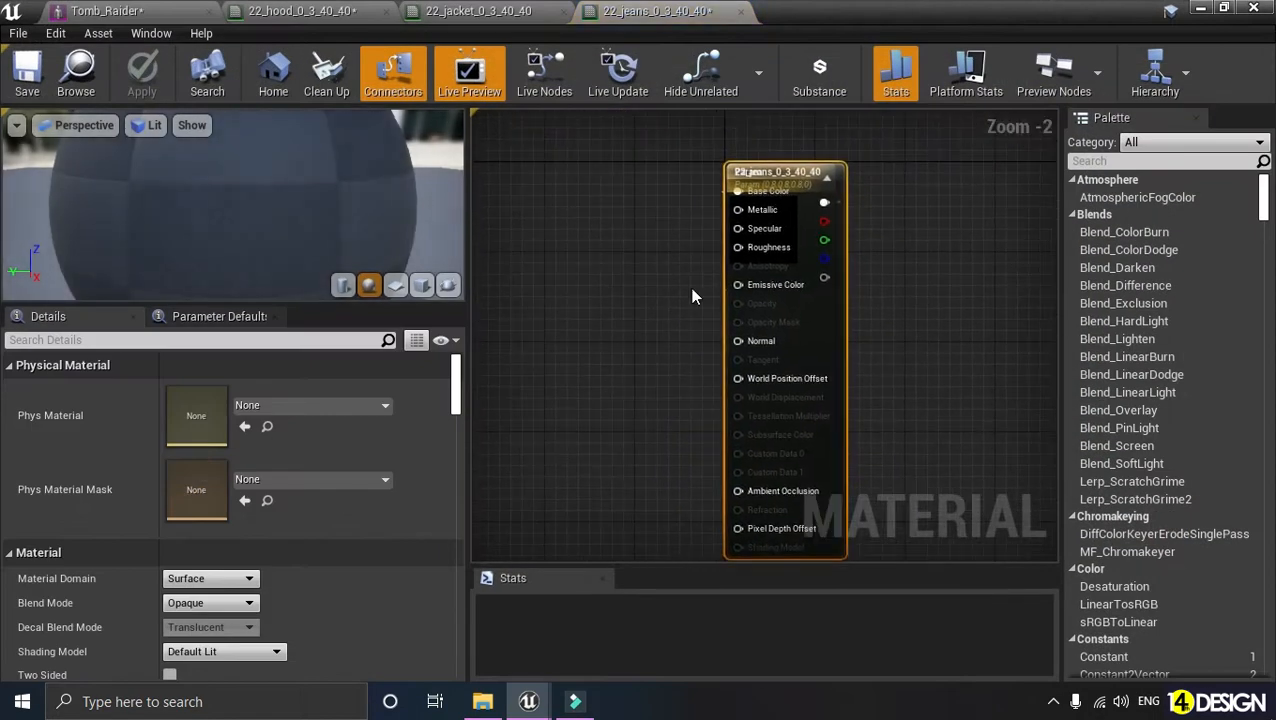
left_click_drag(795, 231, 840, 233)
left_click_drag(752, 219, 624, 219)
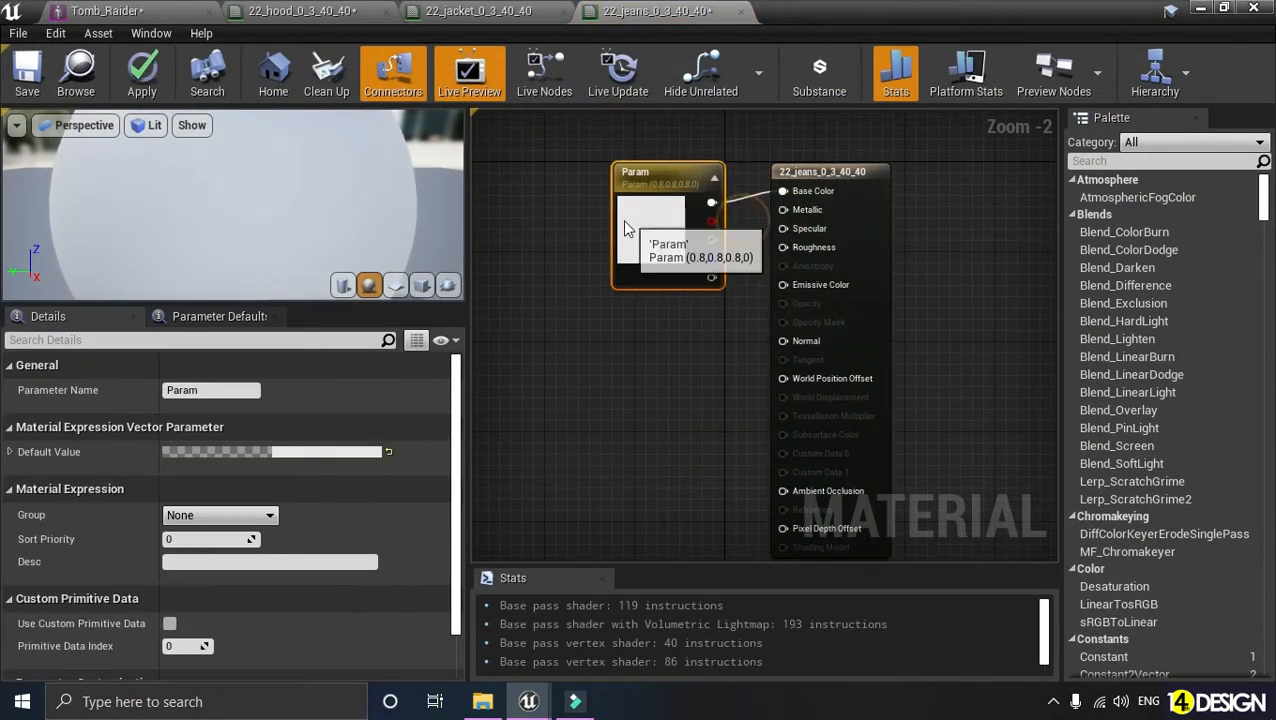
left_click(654, 341)
left_click(652, 258)
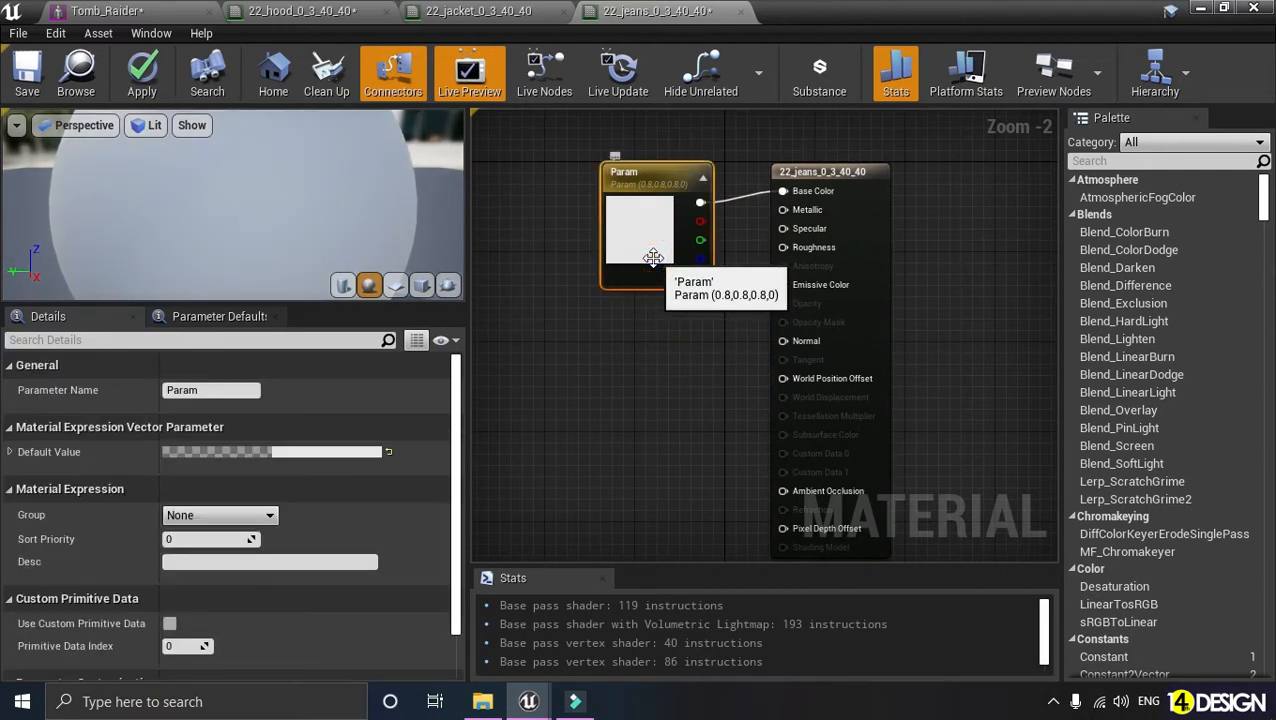
key("Delete")
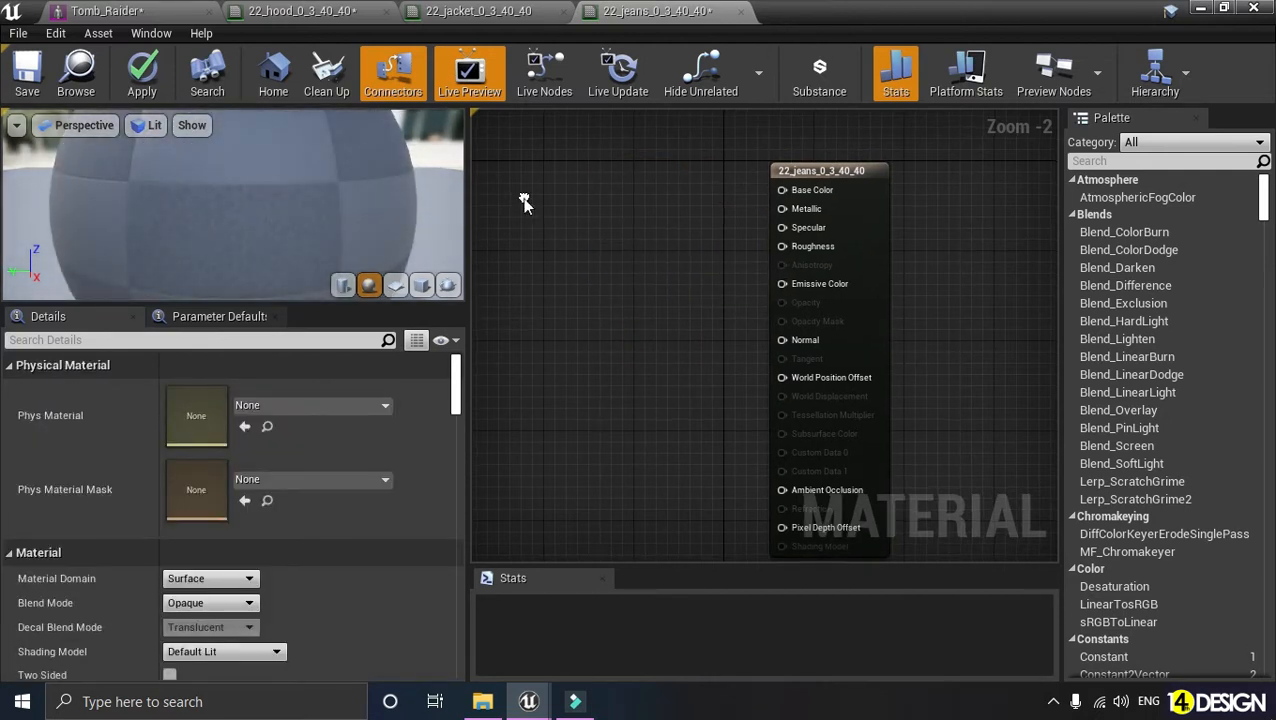
Add a Texture Sample node beside the 22_jeans_0_3_40_40 result node
right_click(524, 203)
type("textu")
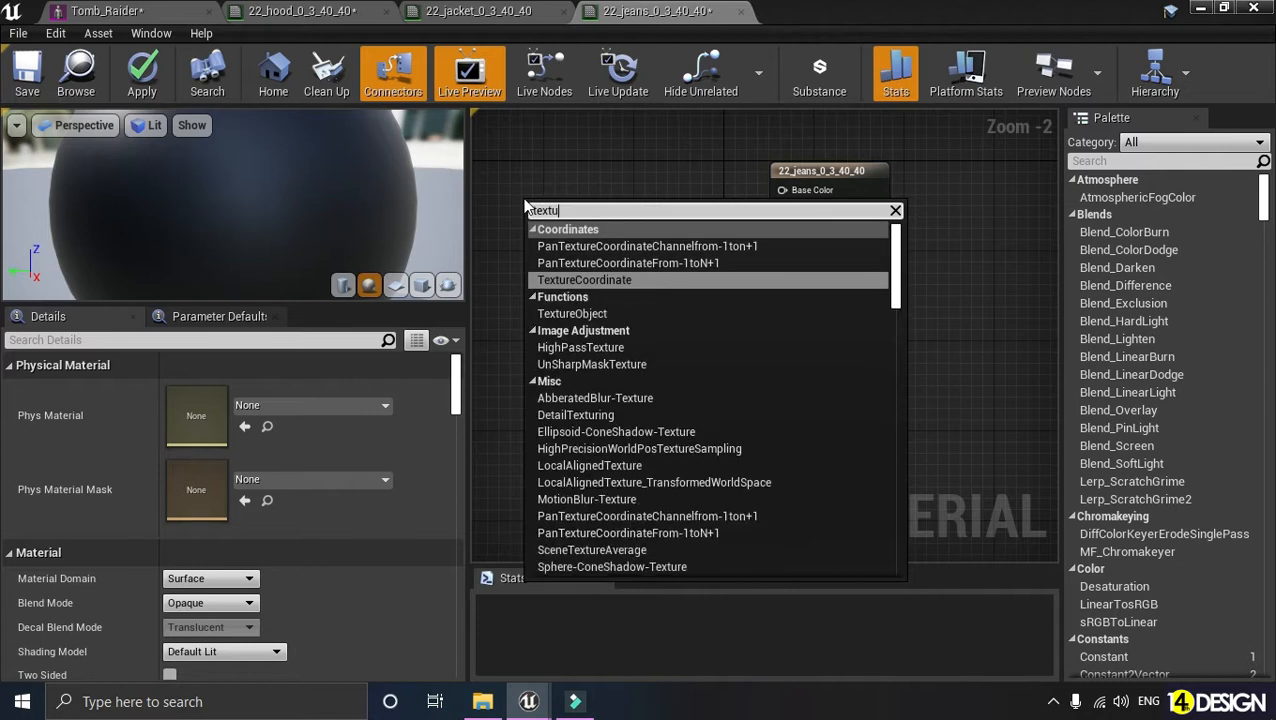
type("re sam")
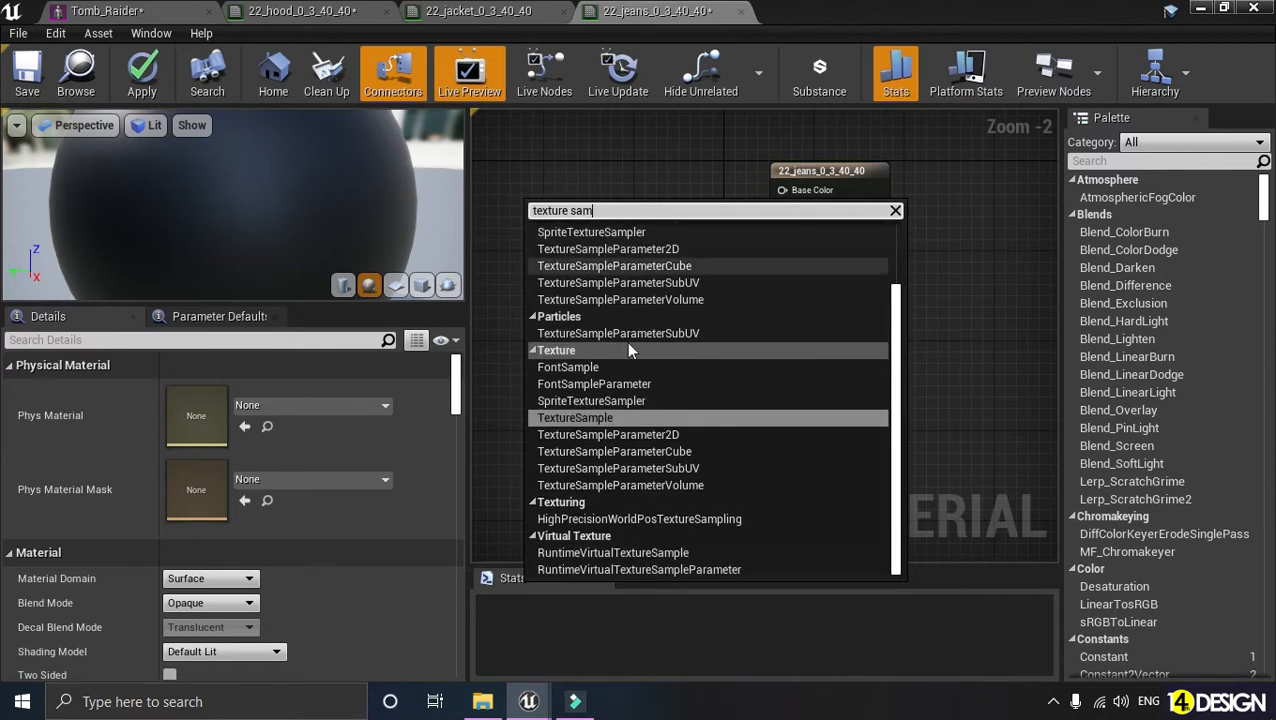
left_click(617, 422)
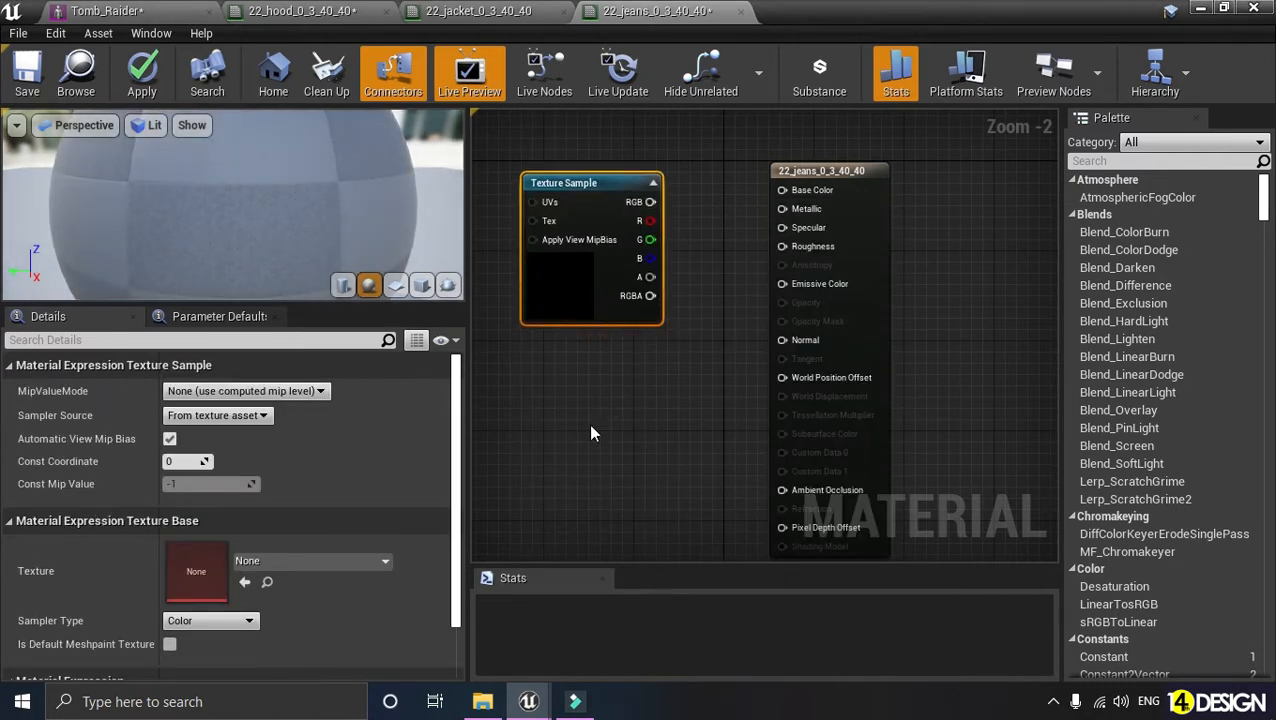
left_click(587, 440)
Assign Lara_Jeans_D to the Texture Sample and connect its RGB output to the jeans material's Base Color
left_click(564, 302)
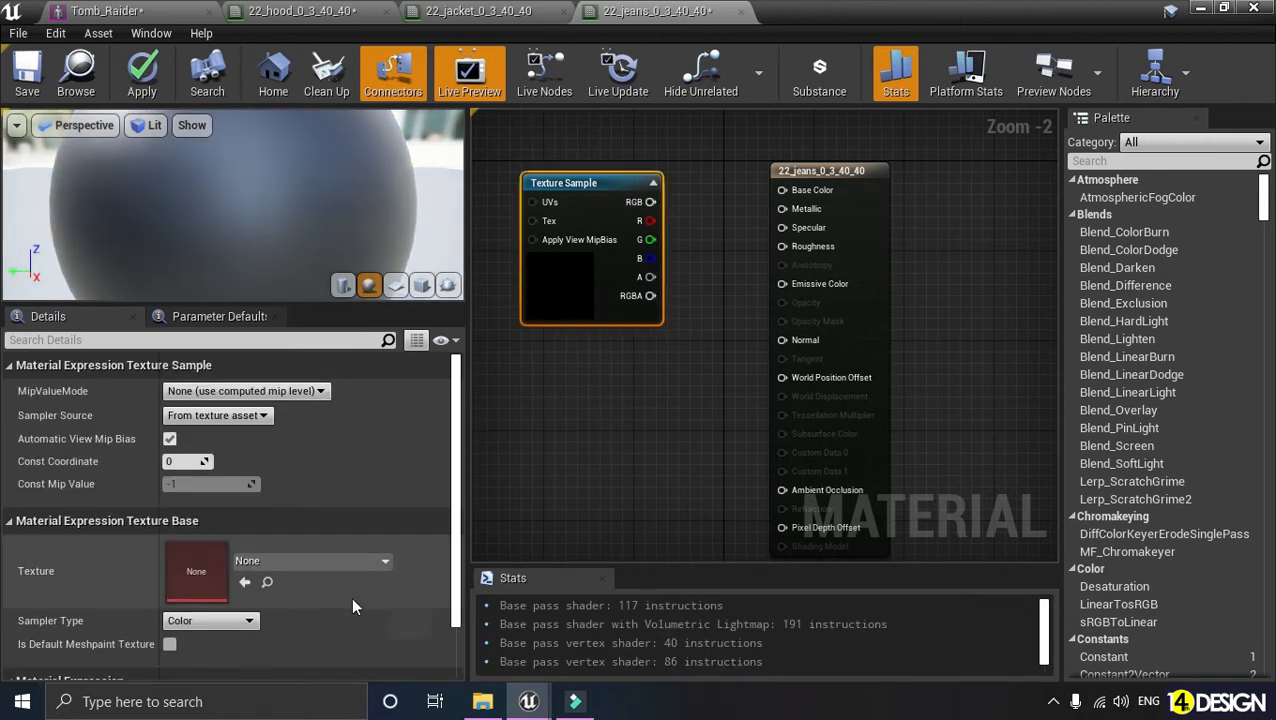
left_click(349, 566)
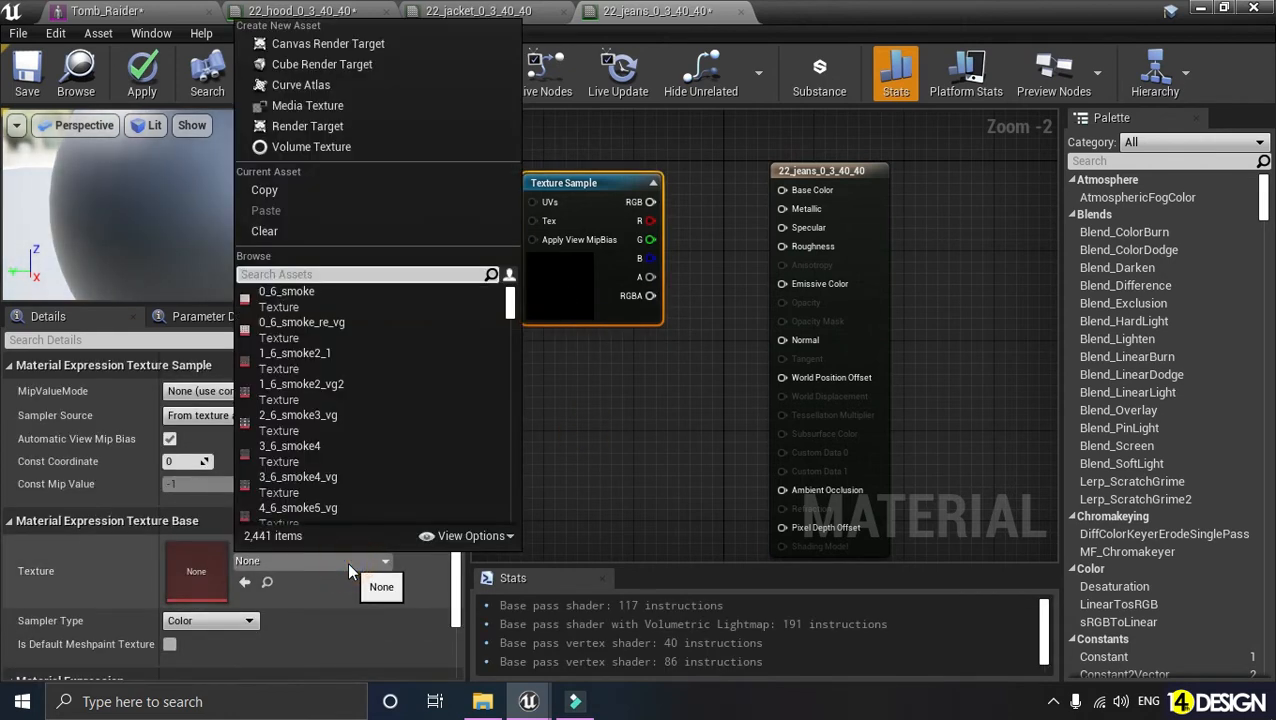
type("jeans")
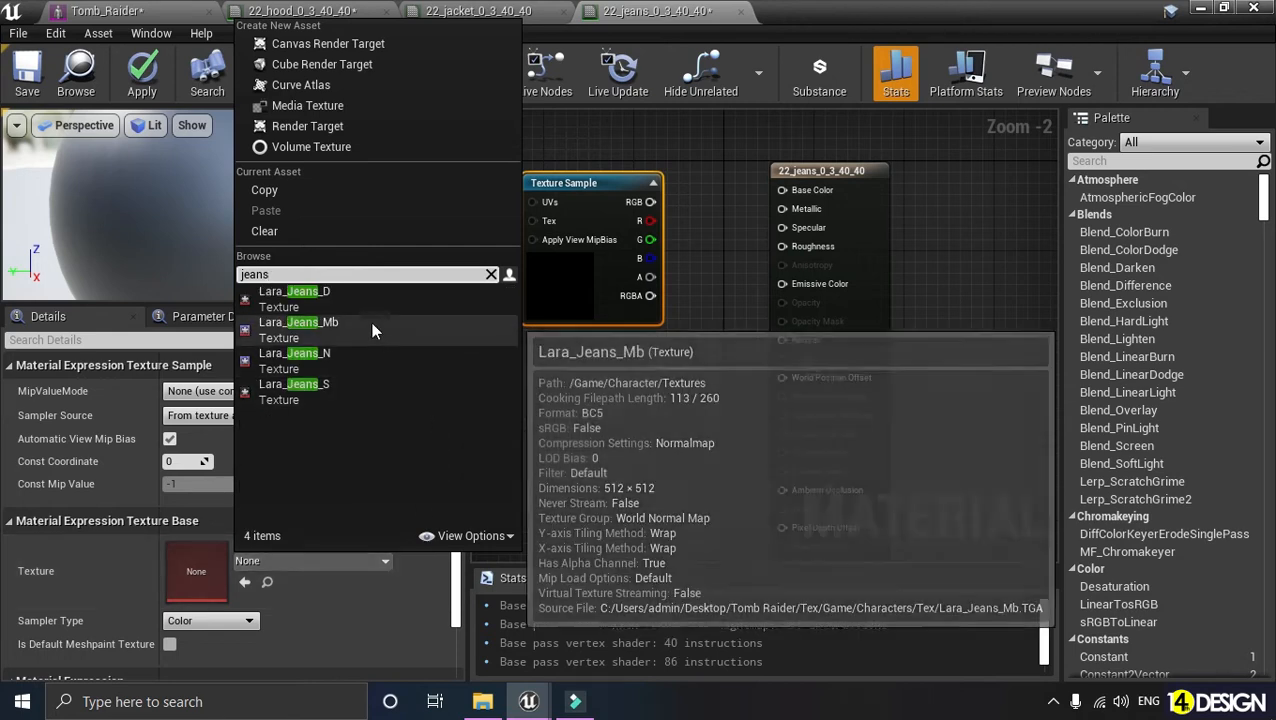
mouse_move(341, 400)
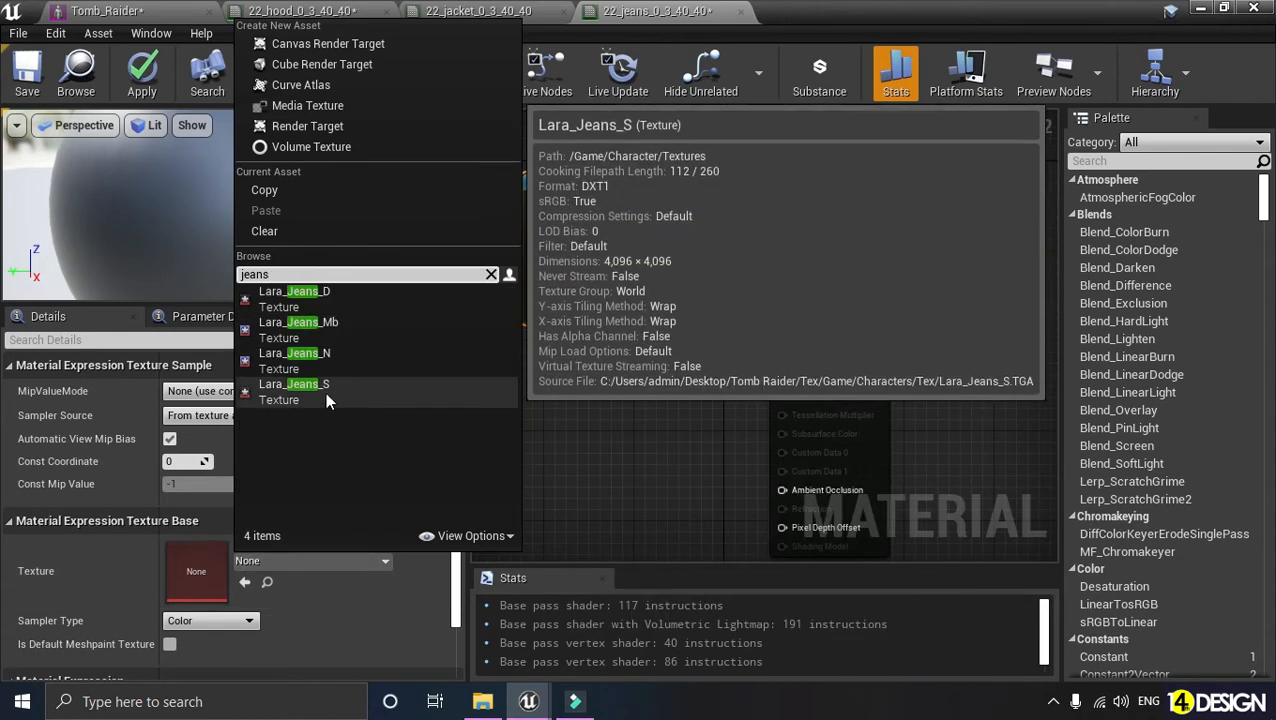
left_click(305, 307)
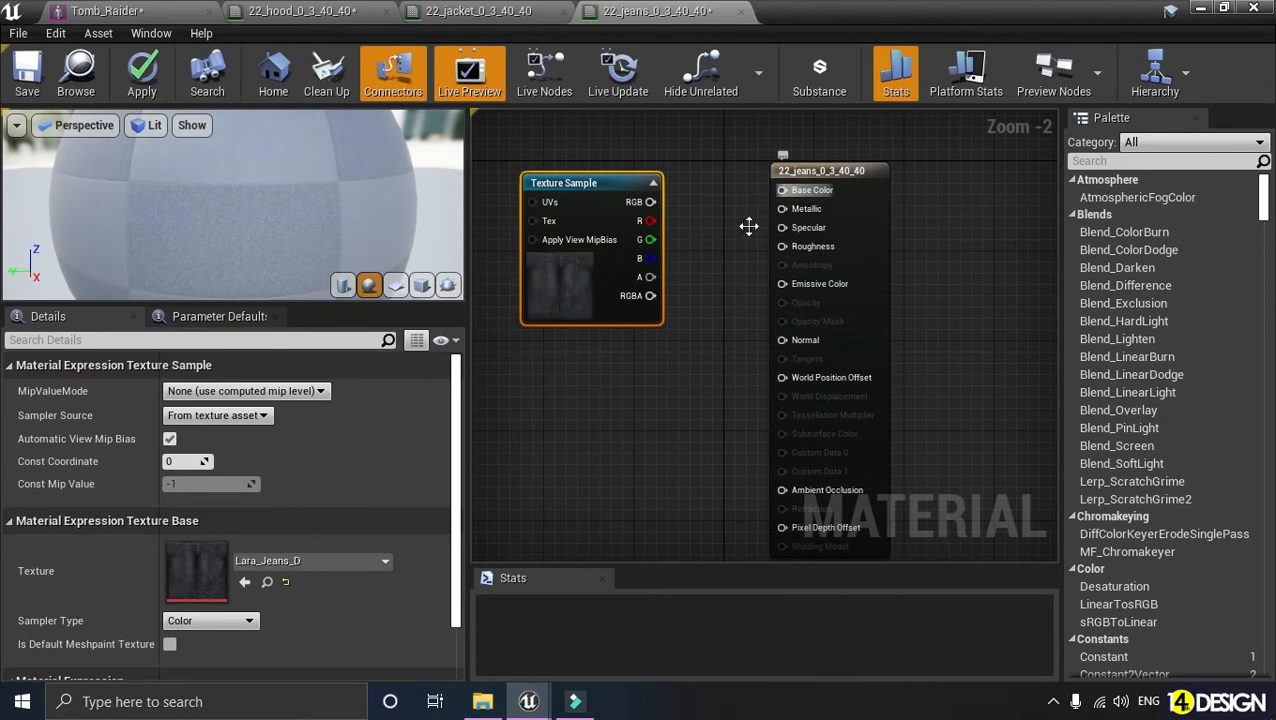
left_click_drag(601, 290, 601, 279)
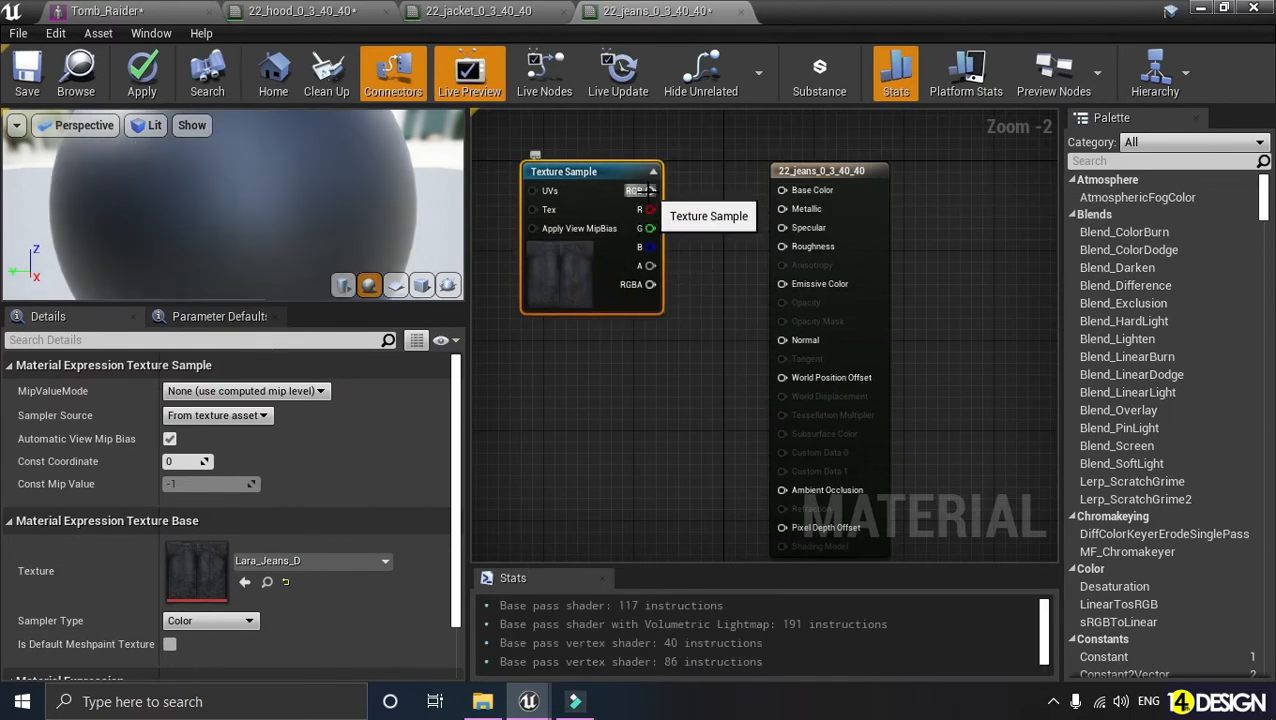
left_click_drag(651, 192, 784, 191)
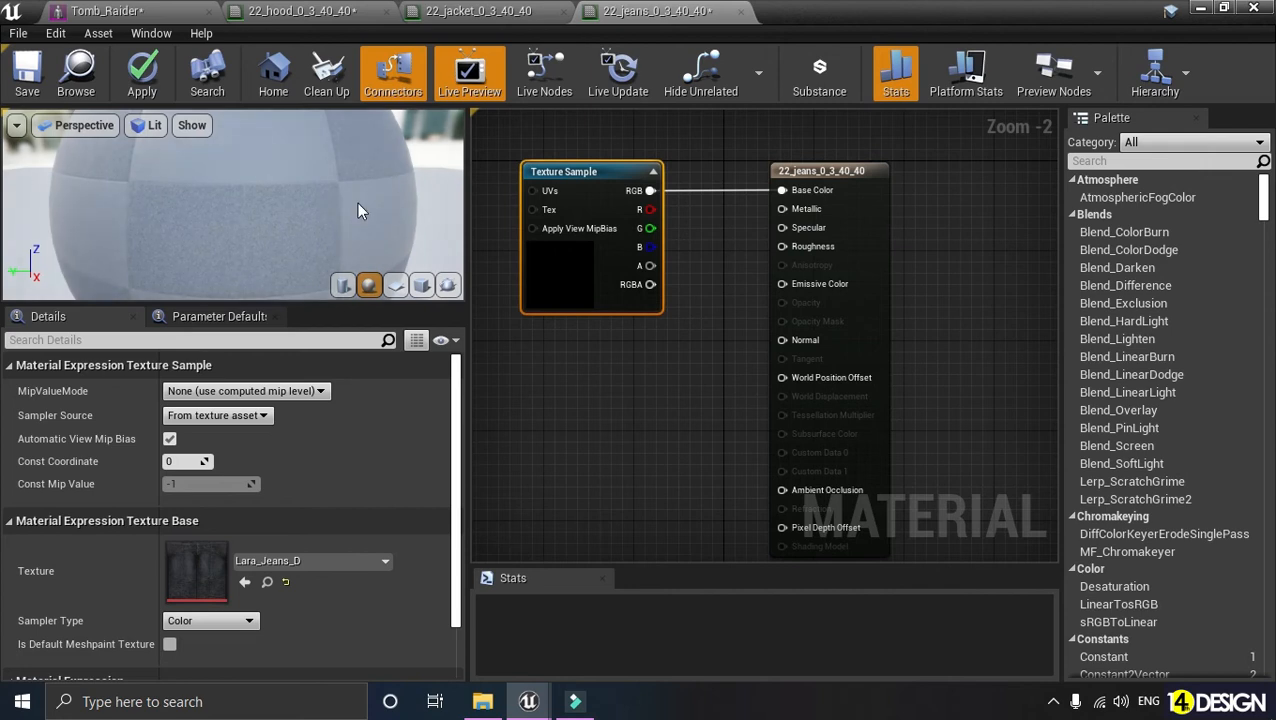
Duplicate the Lara_Jeans_D Texture Sample and place the copy directly below the original in the jeans material
scroll(390, 238, "down", 4)
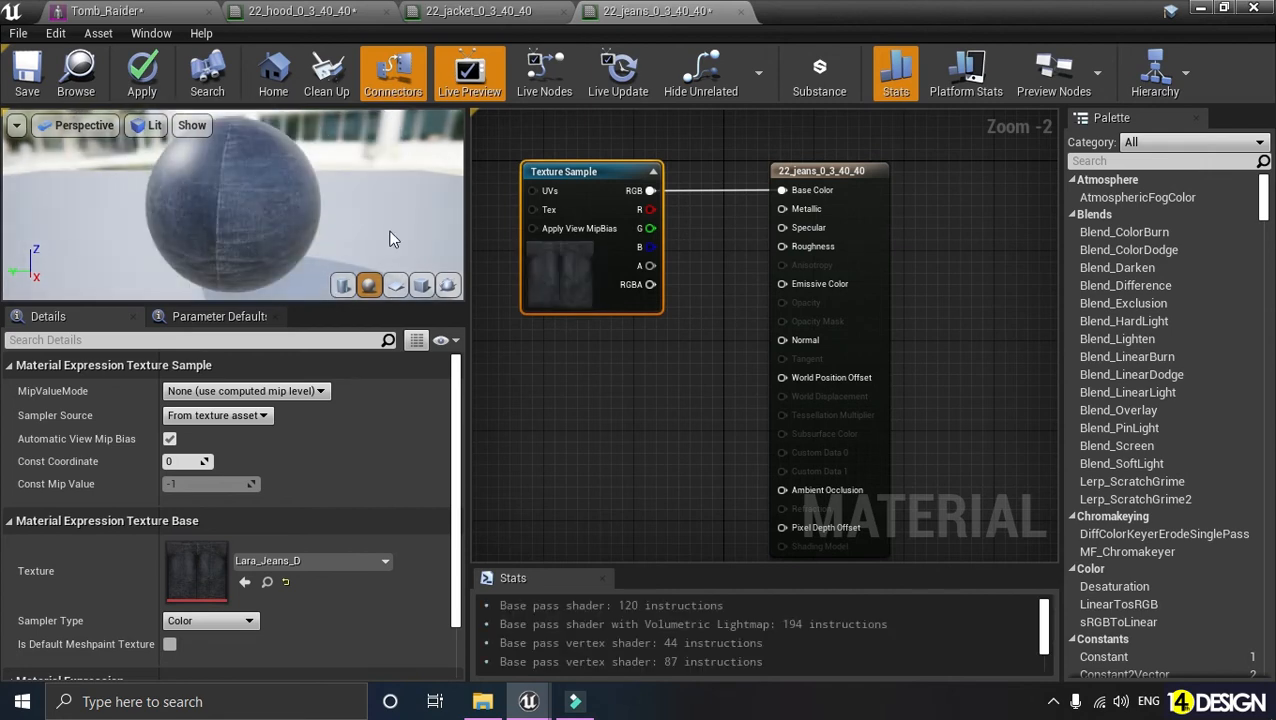
left_click(620, 400)
left_click(584, 294)
key("ctrl+c")
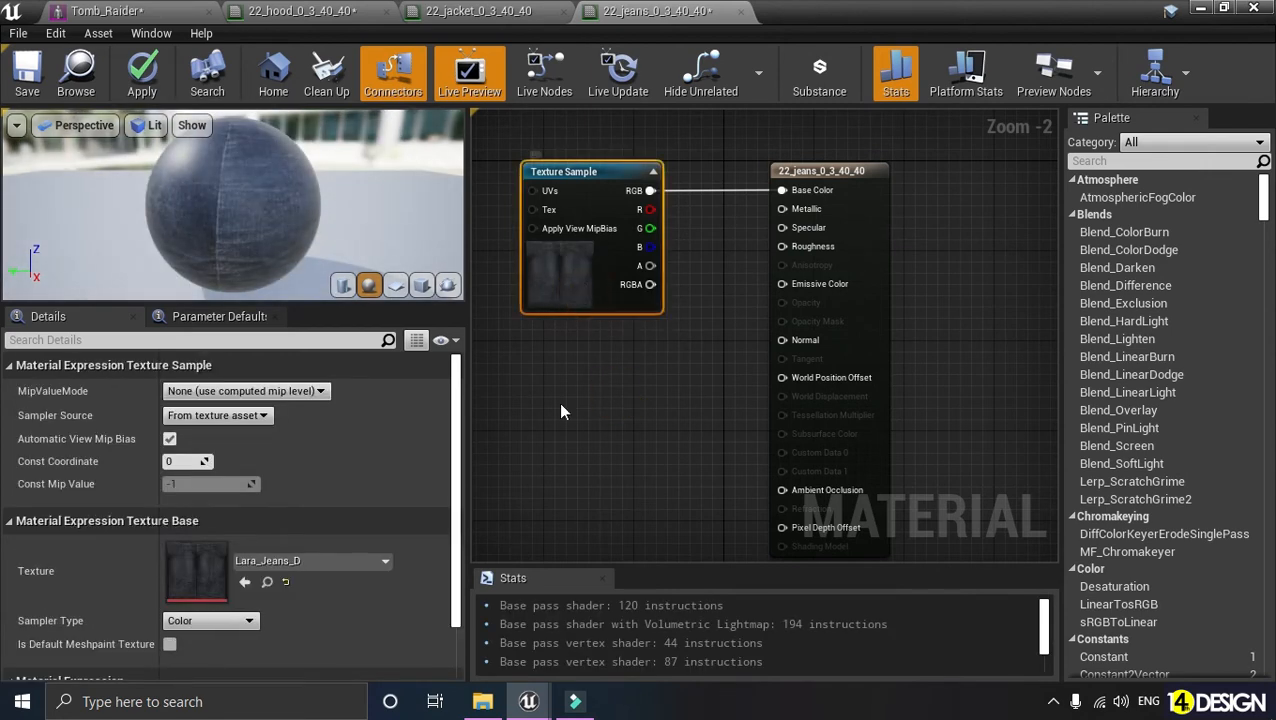
left_click(561, 409)
key("ctrl+v")
left_click_drag(610, 487, 588, 431)
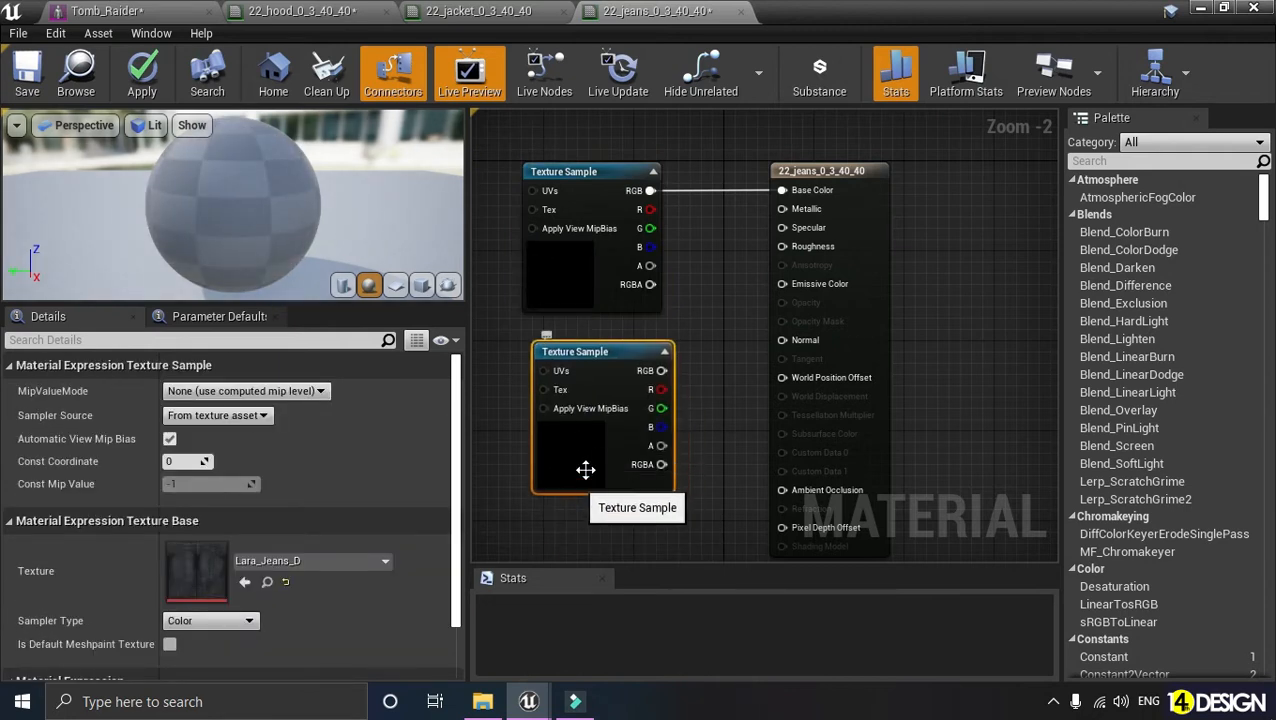
Assign Lara_Jeans_N to the duplicated Texture Sample and connect its RGB output to the jeans material's Normal input
left_click(354, 557)
type("jea")
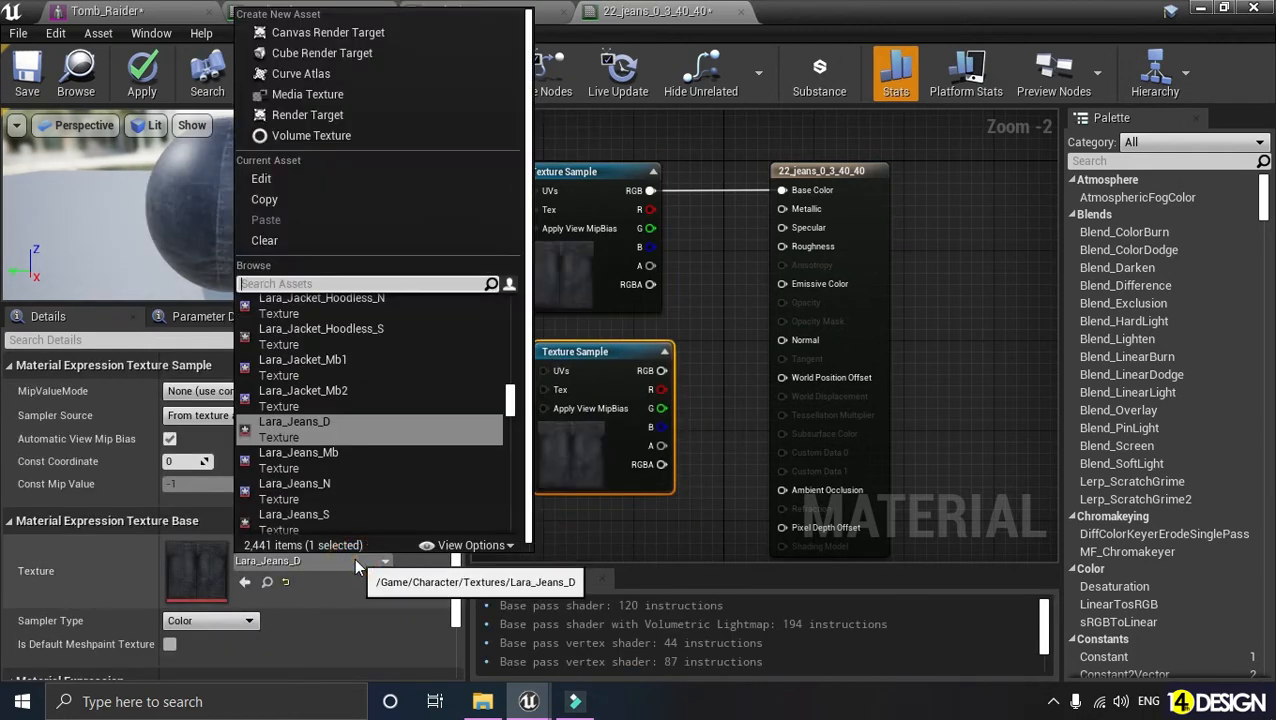
type("ns")
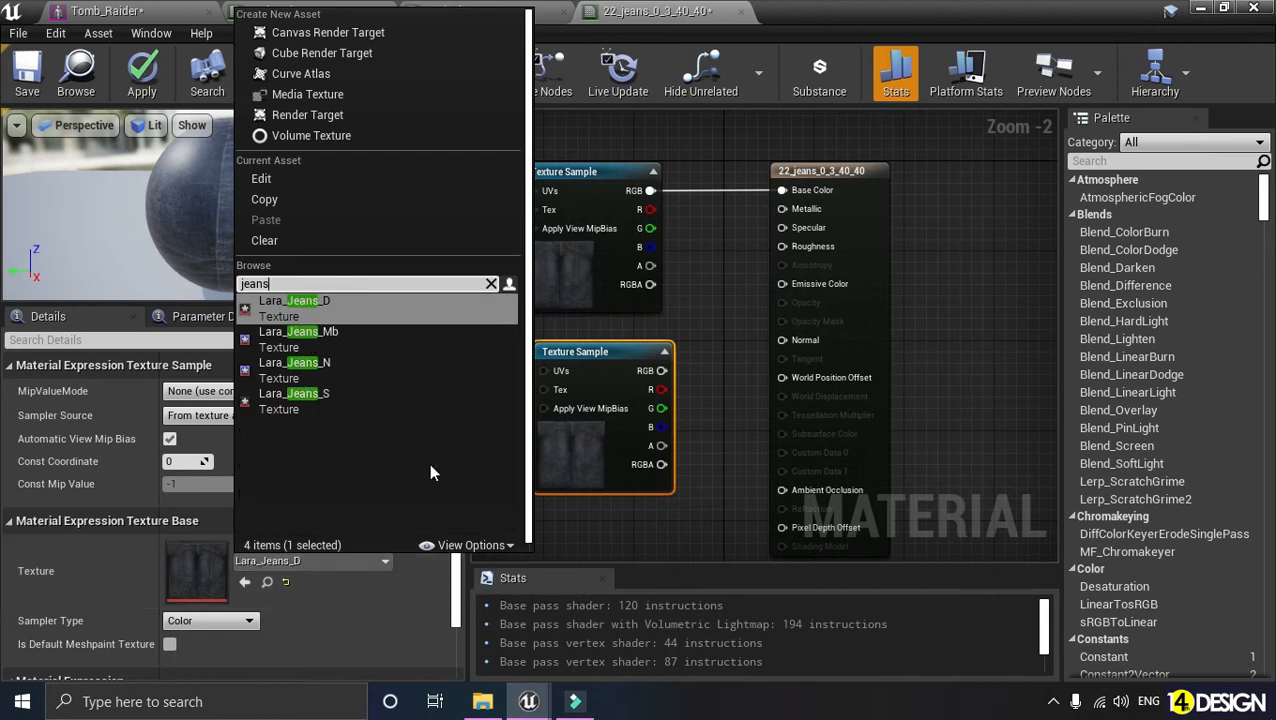
left_click(404, 372)
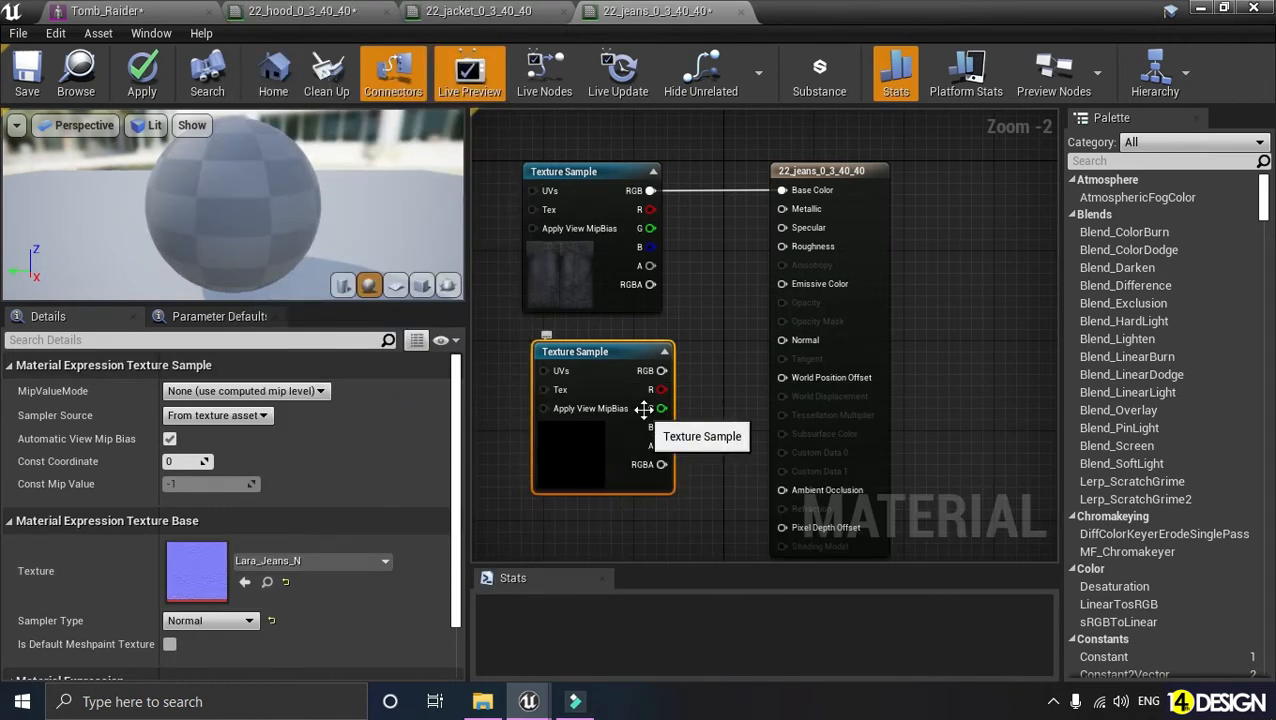
left_click_drag(661, 370, 782, 340)
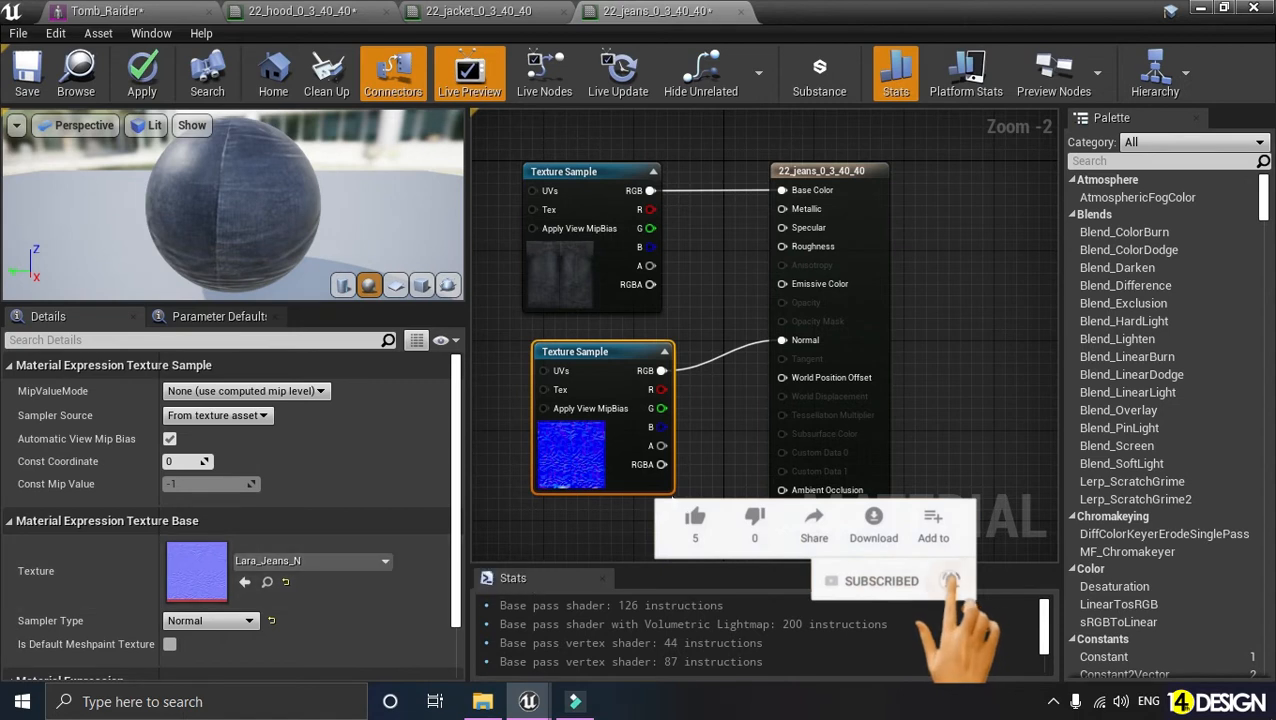
Paste another copy of a jeans Texture Sample and place it below the normal map's node
left_click(648, 514)
right_click_drag(619, 473, 646, 308)
left_click(645, 308)
key("ctrl+c")
left_click(563, 401)
key("ctrl+v")
left_click_drag(608, 493, 596, 447)
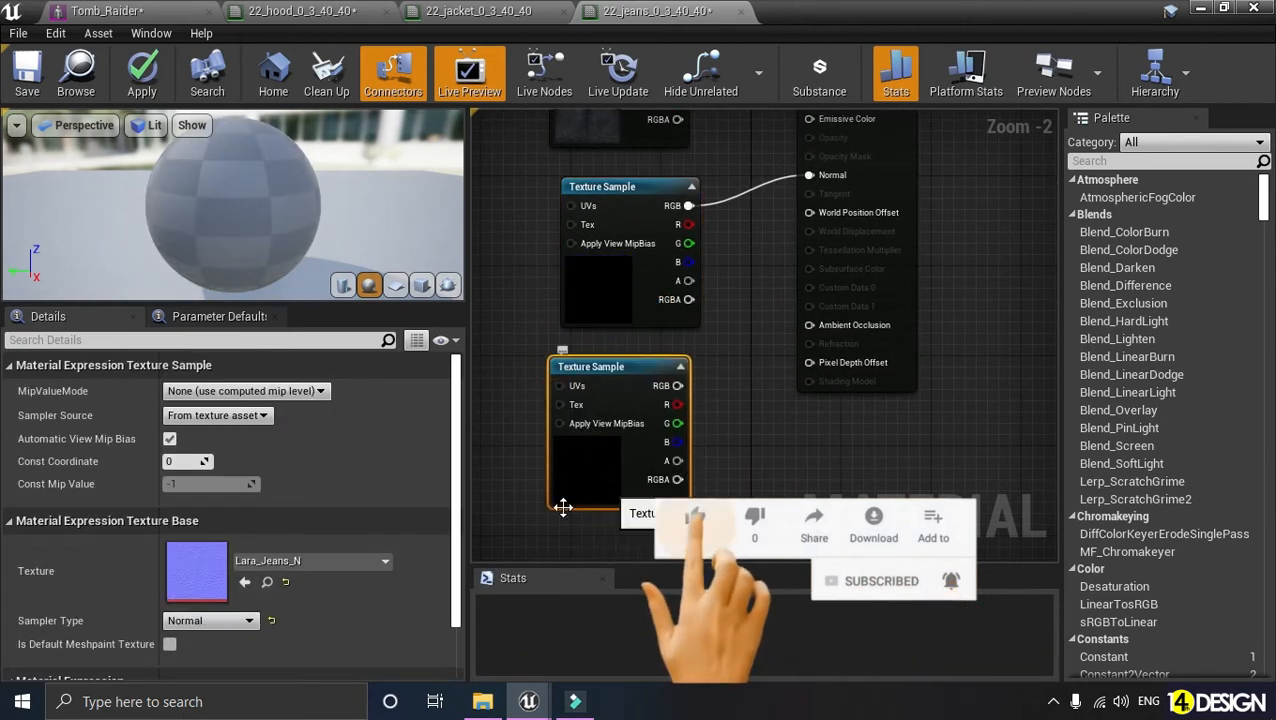
Assign Lara_Jeans_S to the lowest Texture Sample and connect its RGB output to the jeans material's Specular input
left_click(285, 562)
type("jeans")
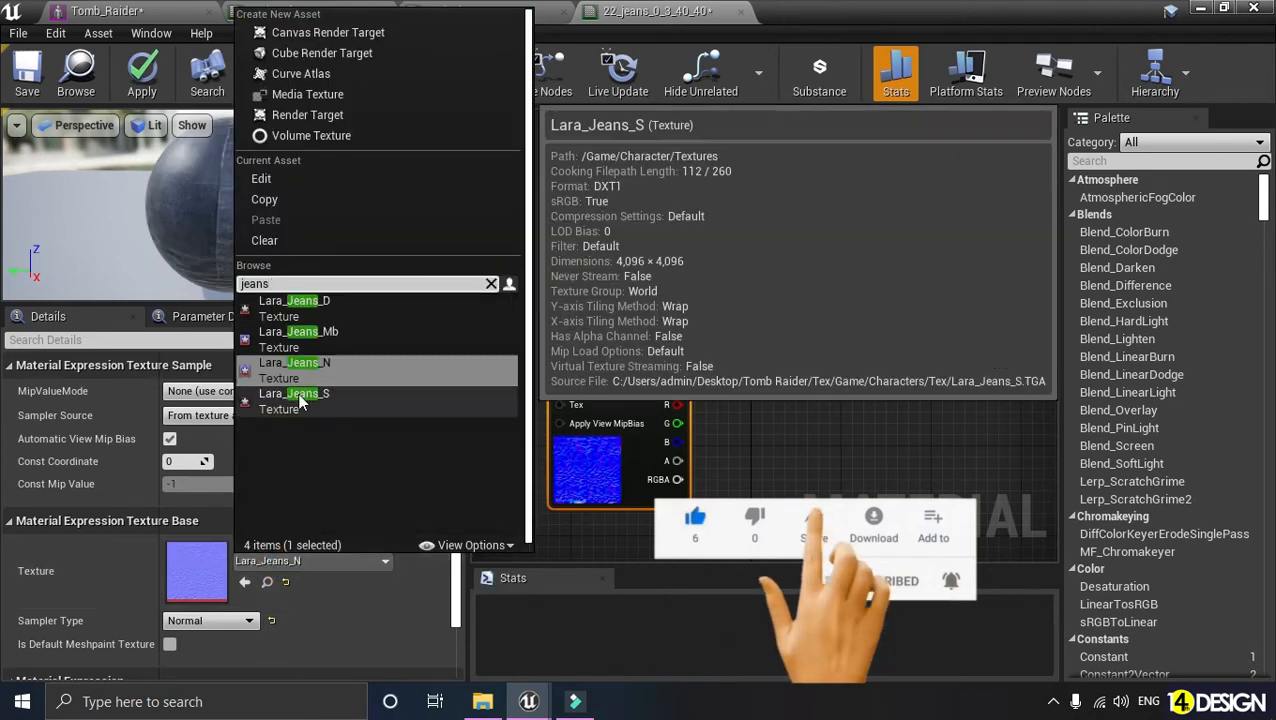
left_click(303, 405)
right_click_drag(615, 450, 529, 564)
left_click_drag(590, 502, 724, 176)
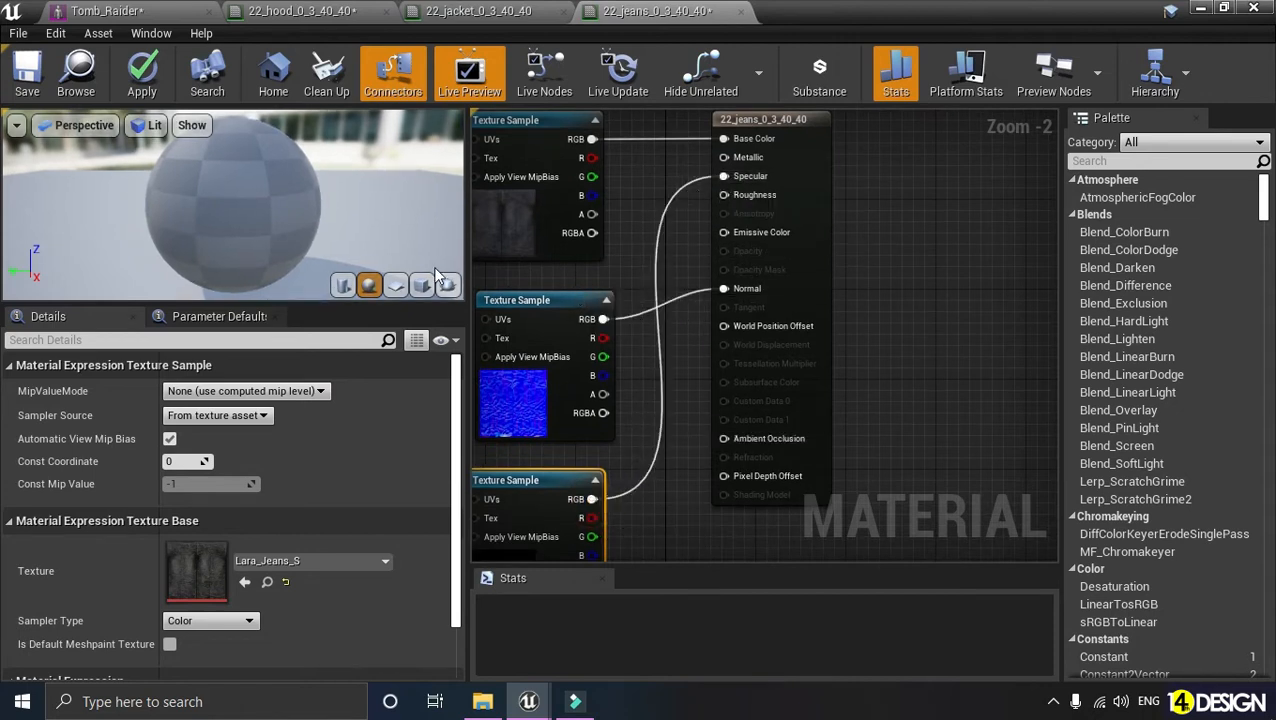
Save the jeans material and inspect the textured jeans on the Tomb_Raider mesh
left_click(30, 75)
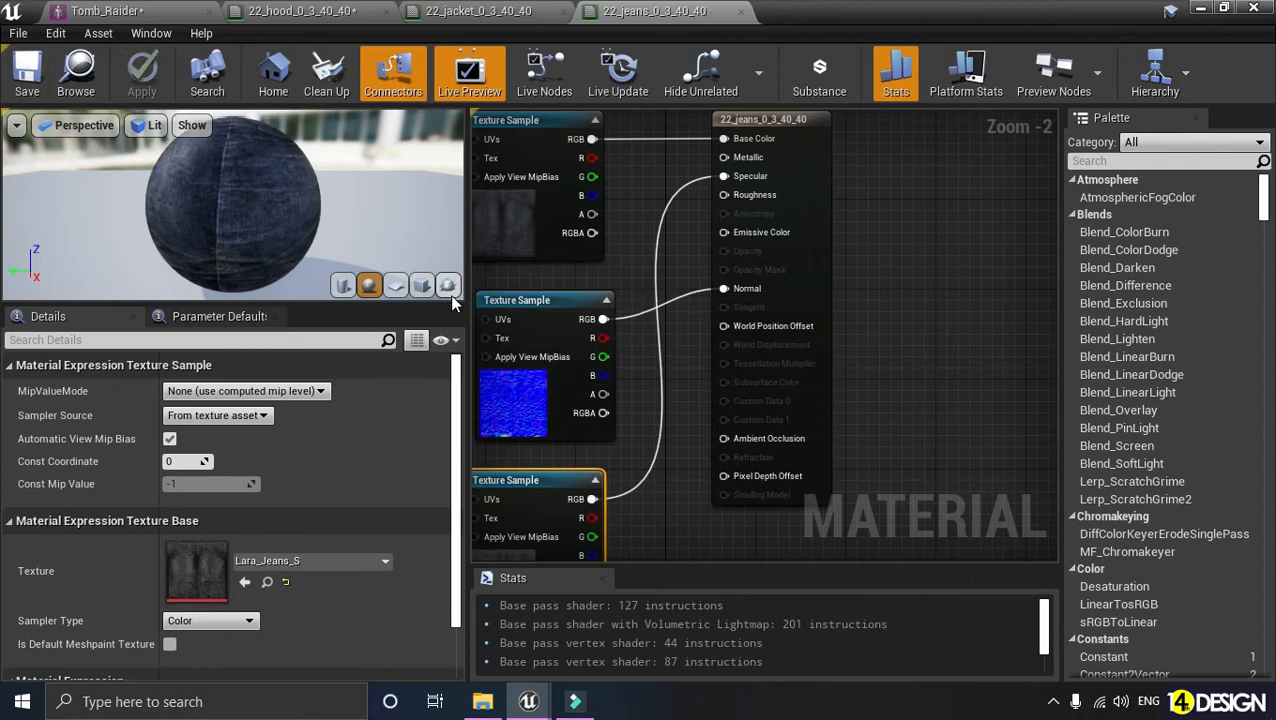
left_click(138, 12)
right_click_drag(638, 386, 668, 440)
mouse_move(668, 410)
middle_mouse_down()
mouse_move(668, 335)
mouse_move(656, 430)
middle_mouse_up()
scroll(668, 410, "down", 5)
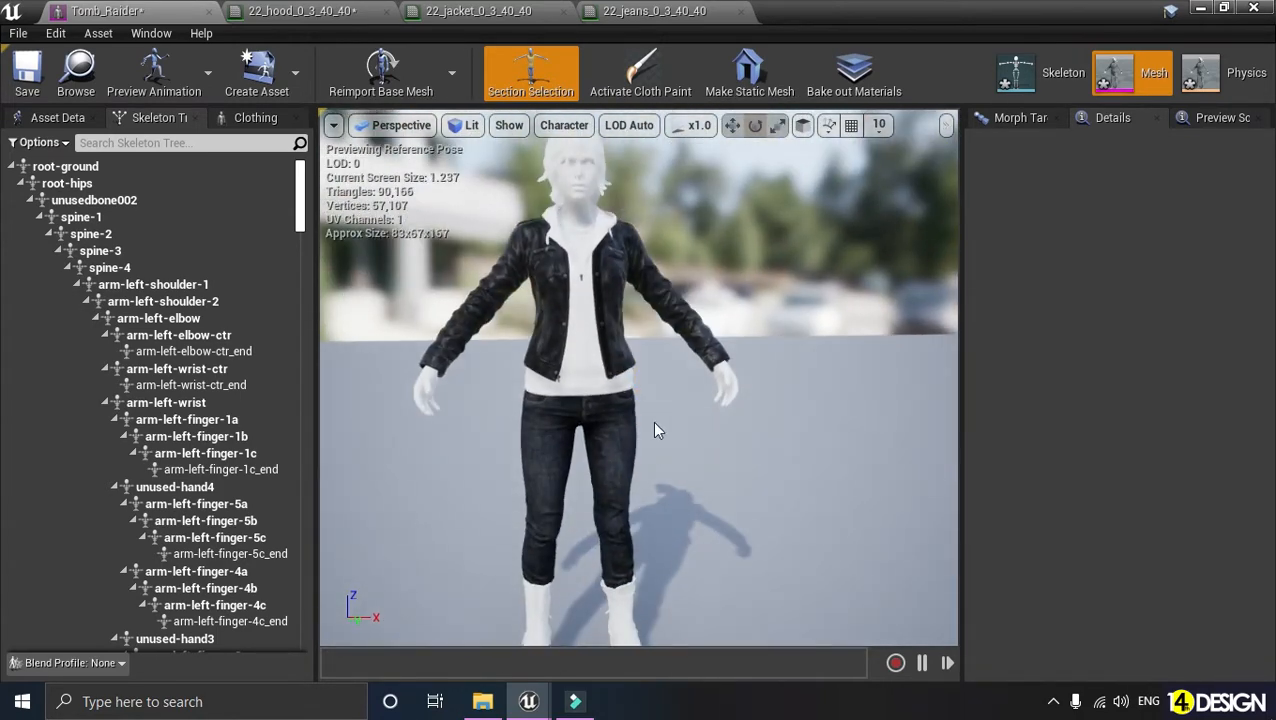
Open the 27_hair_0_1_1_1 material from the Character folder and delete its Param node
left_click(630, 10)
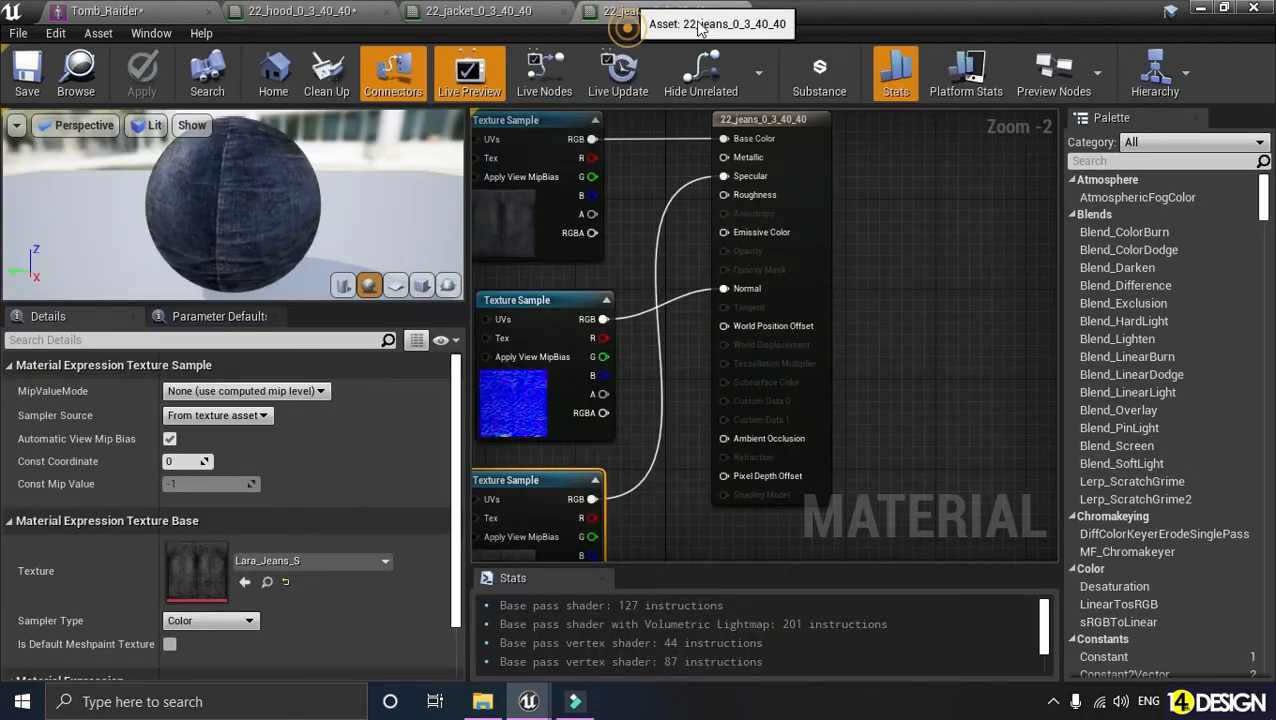
left_click(1200, 8)
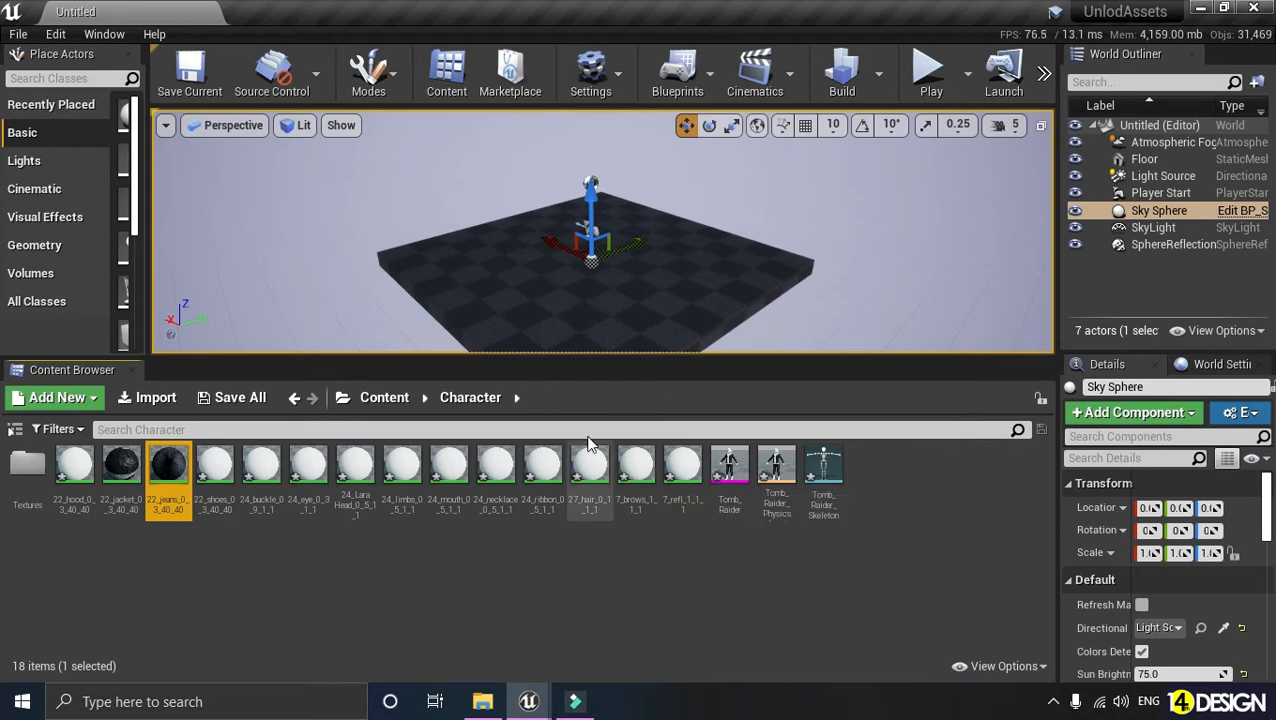
left_click(598, 552)
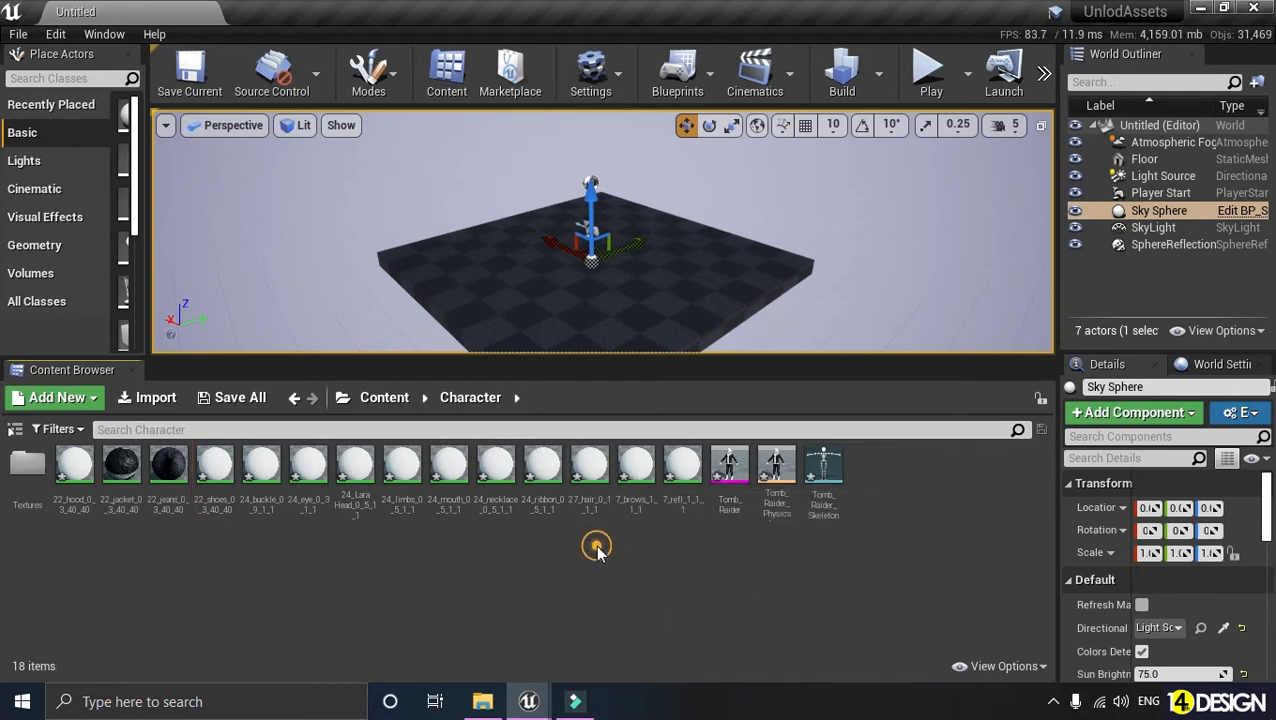
double_click(589, 491)
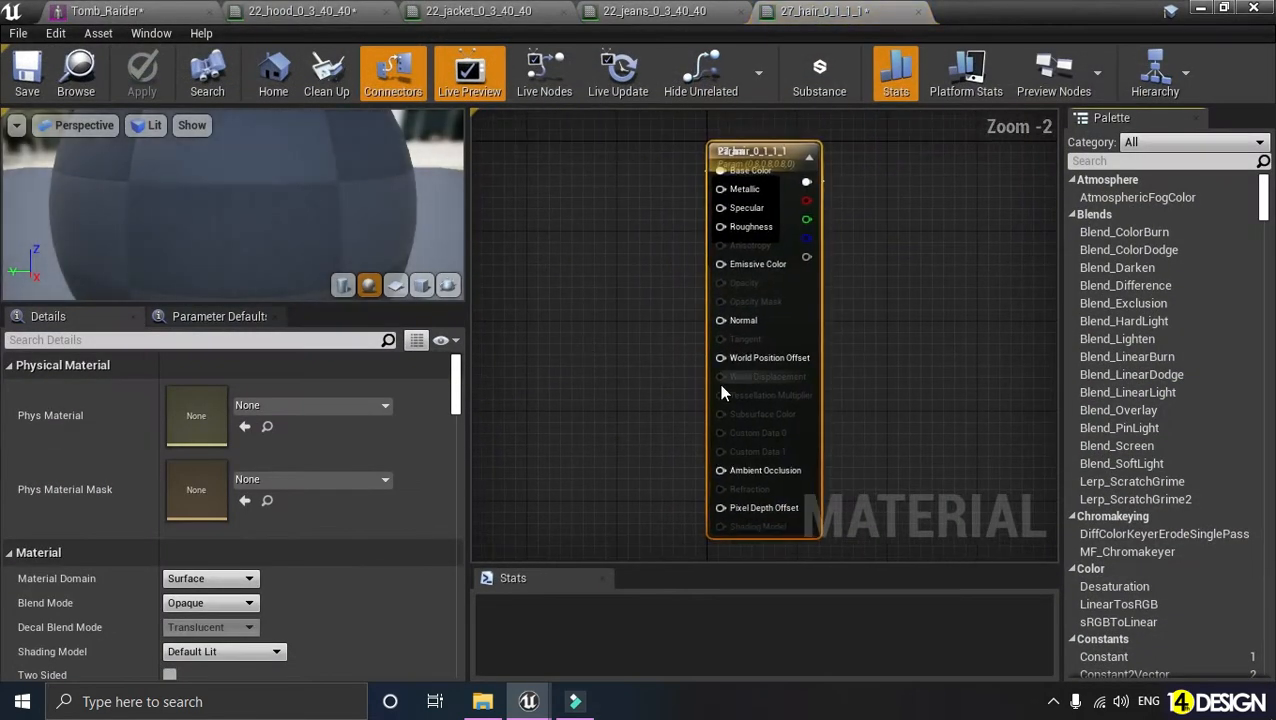
left_click_drag(762, 160, 833, 162)
left_click_drag(735, 190, 590, 197)
key("Delete")
Add a Texture Sample node beside the 27_hair_0_1_1_1 result node
right_click_drag(592, 199, 650, 228)
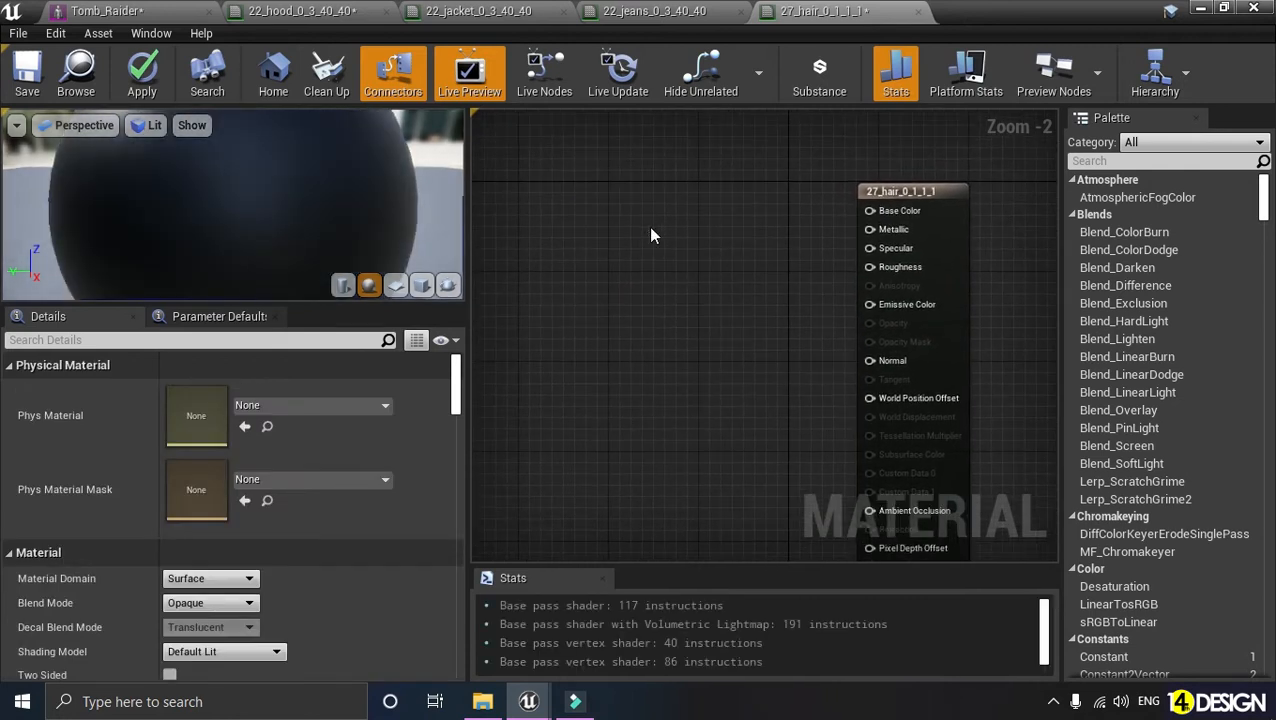
right_click(609, 222)
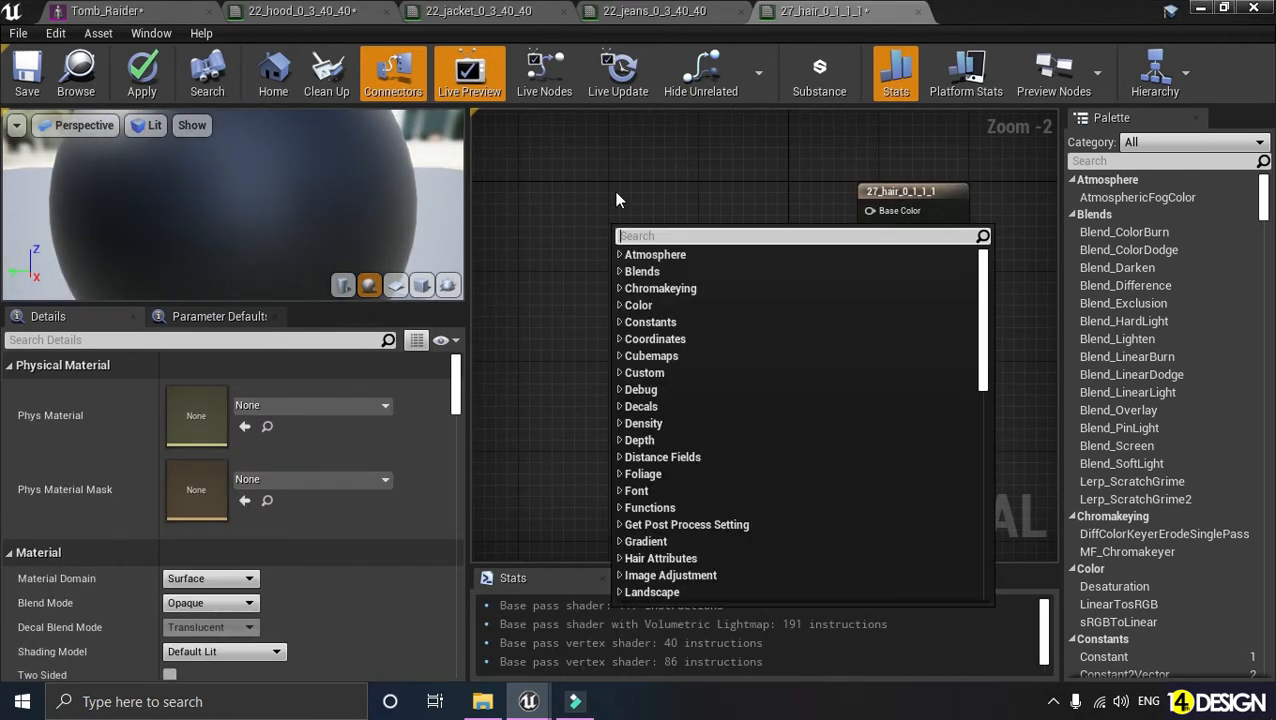
right_click(617, 197)
type("texture sa")
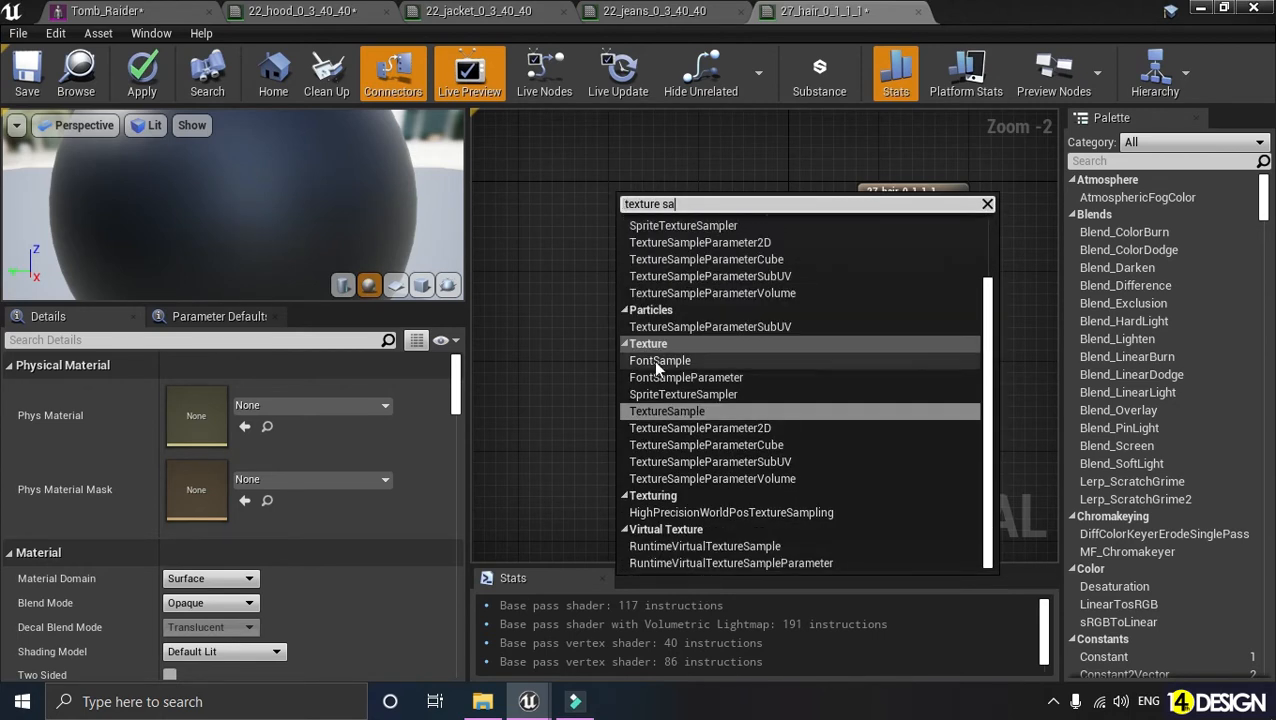
left_click(690, 412)
right_click_drag(720, 416, 634, 398)
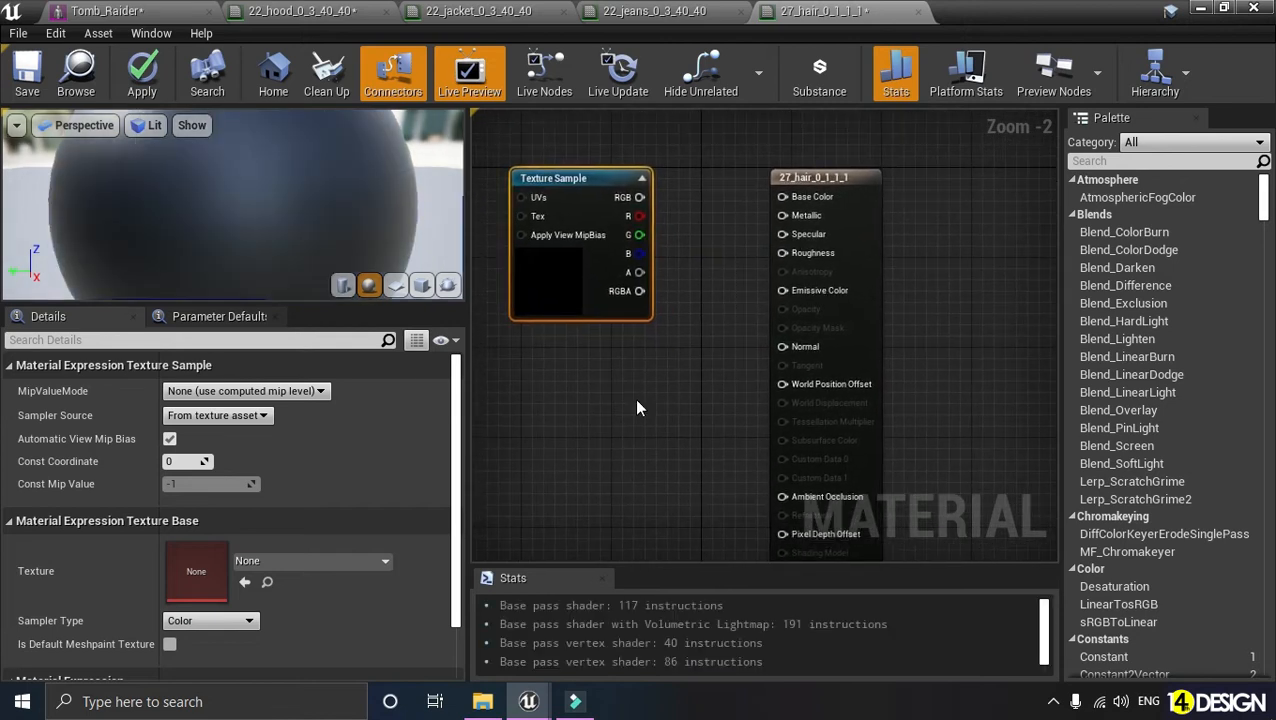
left_click(637, 396)
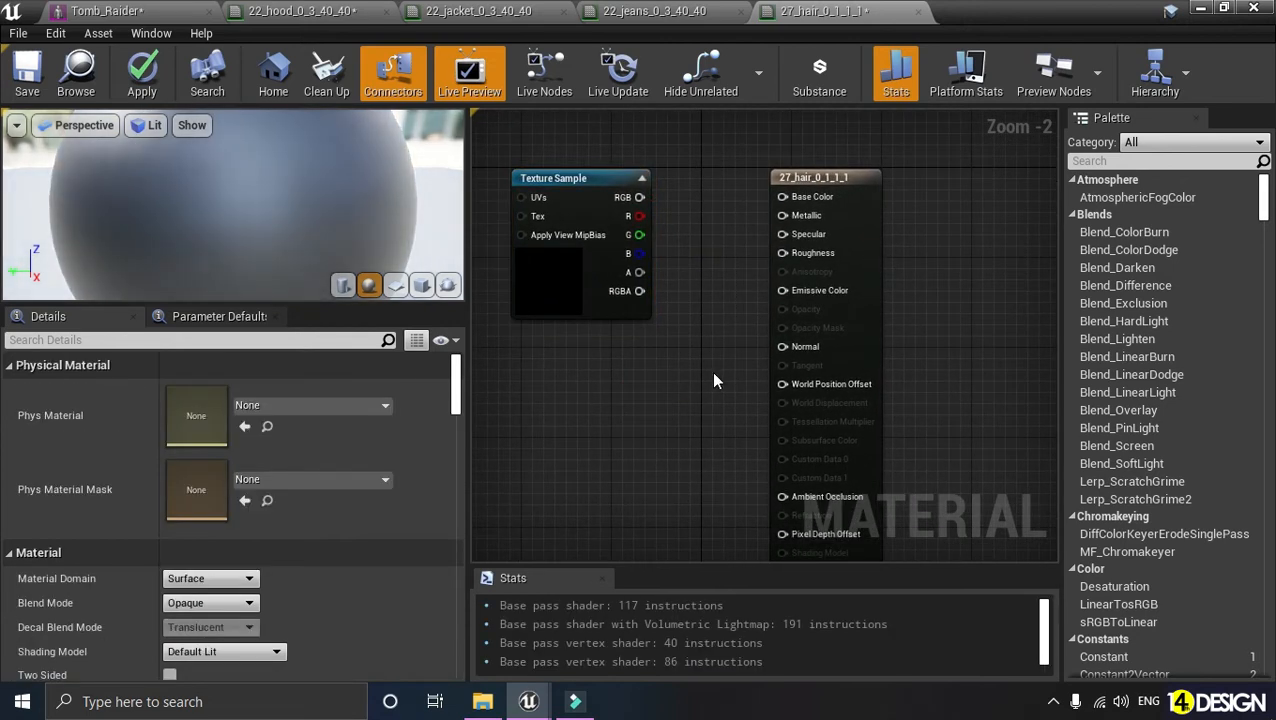
Set the 27_hair_0_1_1_1 material's Blend Mode to Translucent
left_click(866, 186)
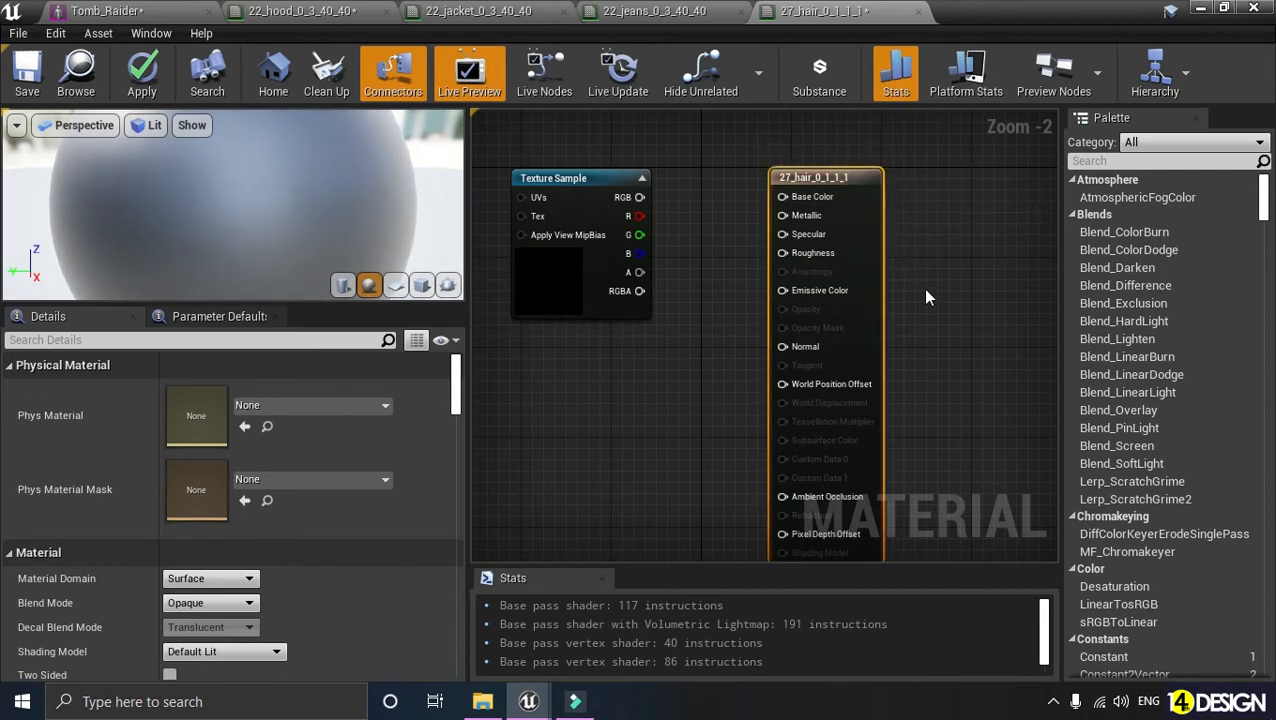
right_click_drag(928, 297, 926, 267)
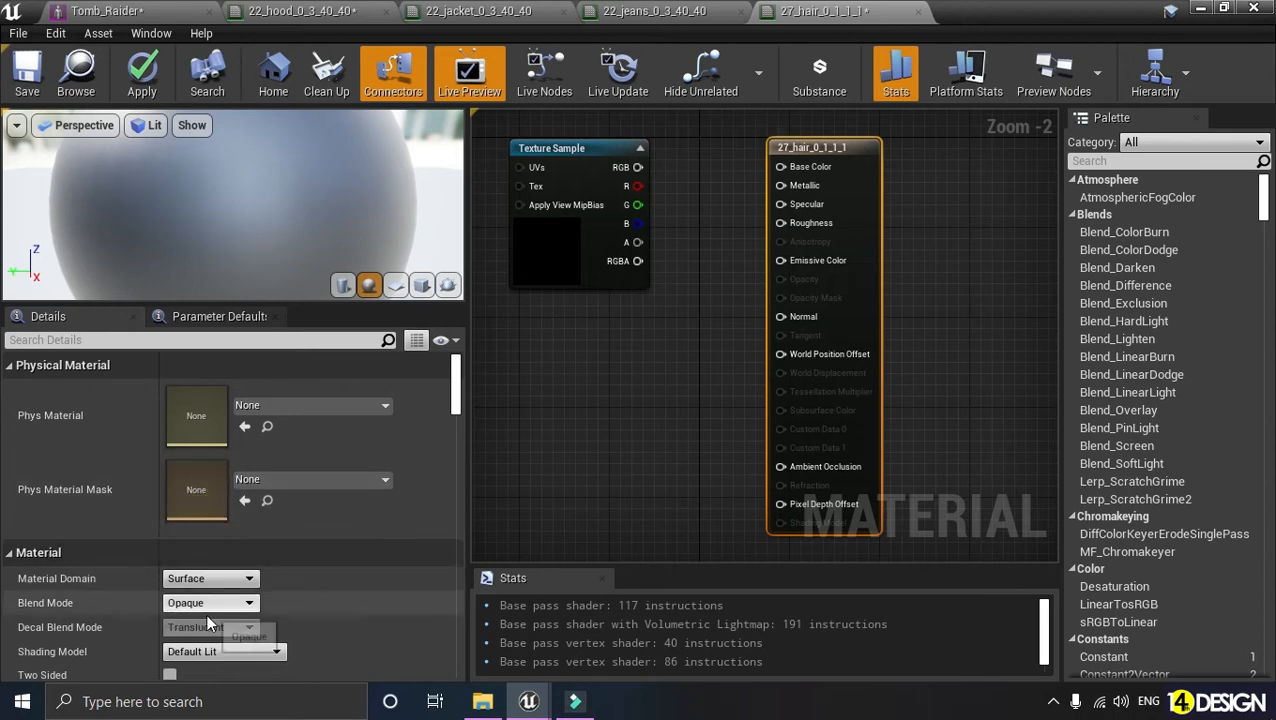
left_click(232, 605)
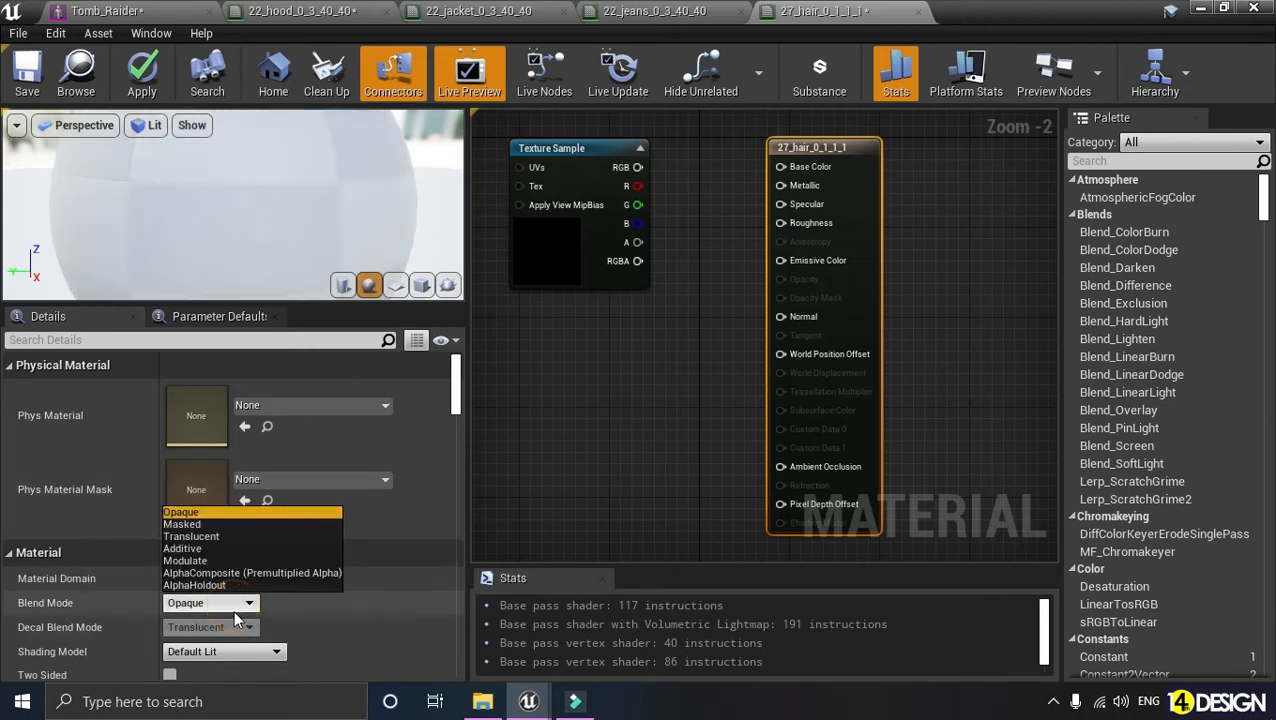
left_click(221, 538)
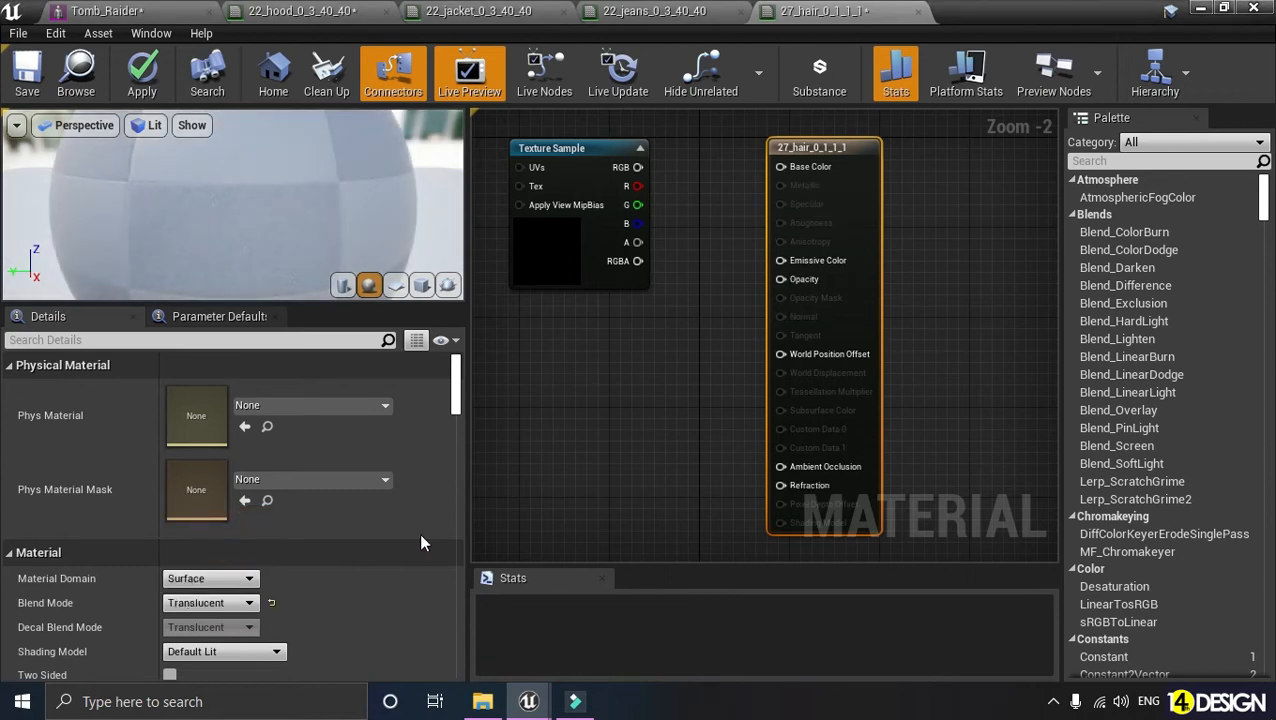
Search the textures for "hair" and assign Lara_Hair_D to the hair material's Texture Sample
right_click_drag(635, 439, 663, 494)
left_click(625, 449)
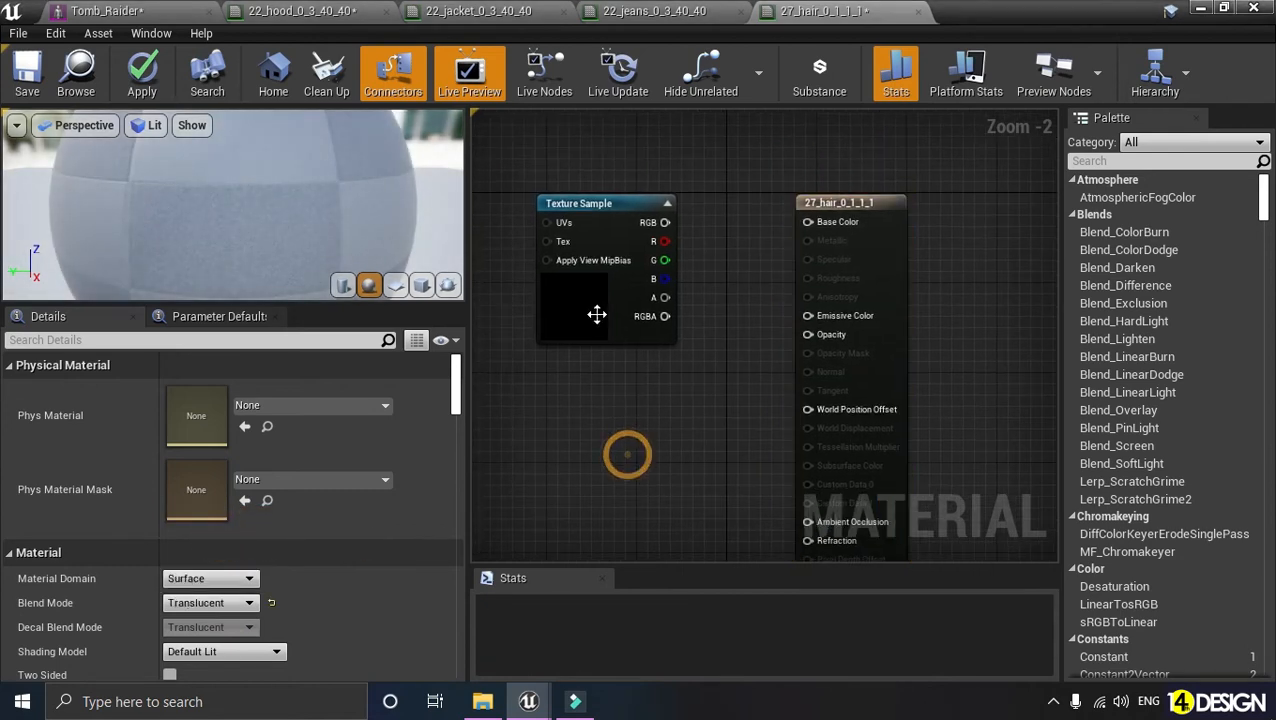
left_click(595, 312)
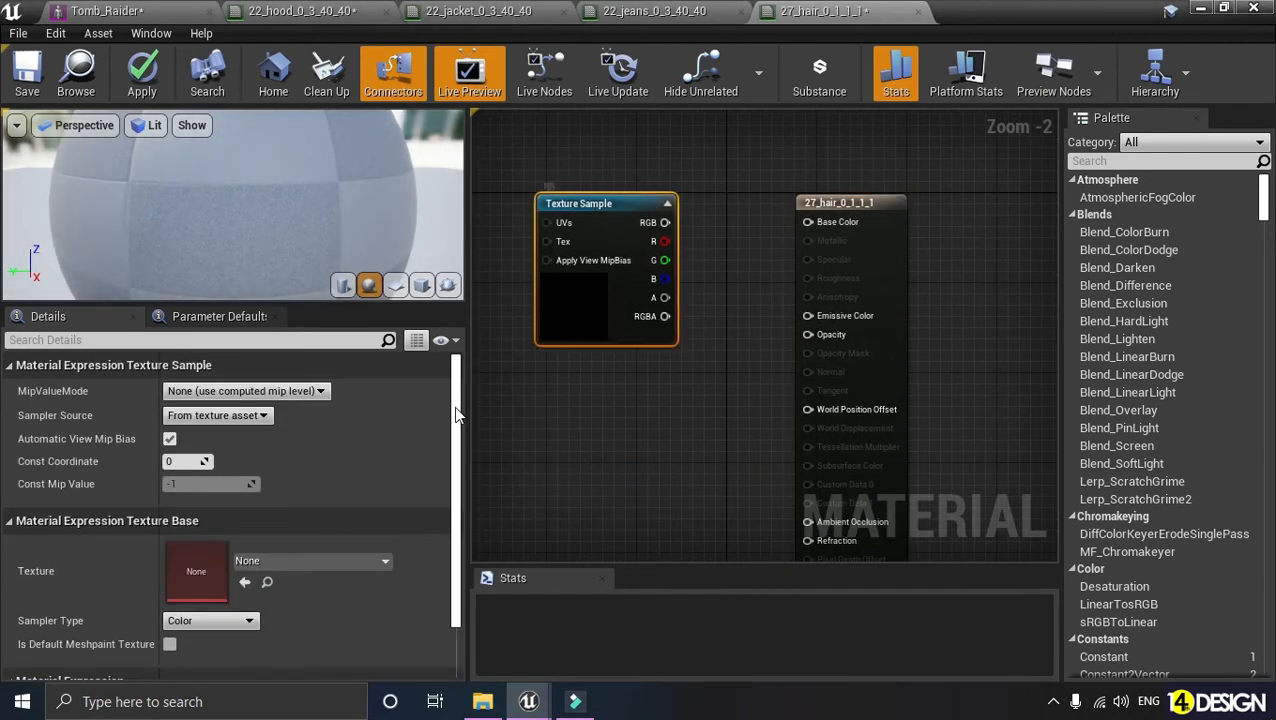
left_click(363, 564)
type("hea")
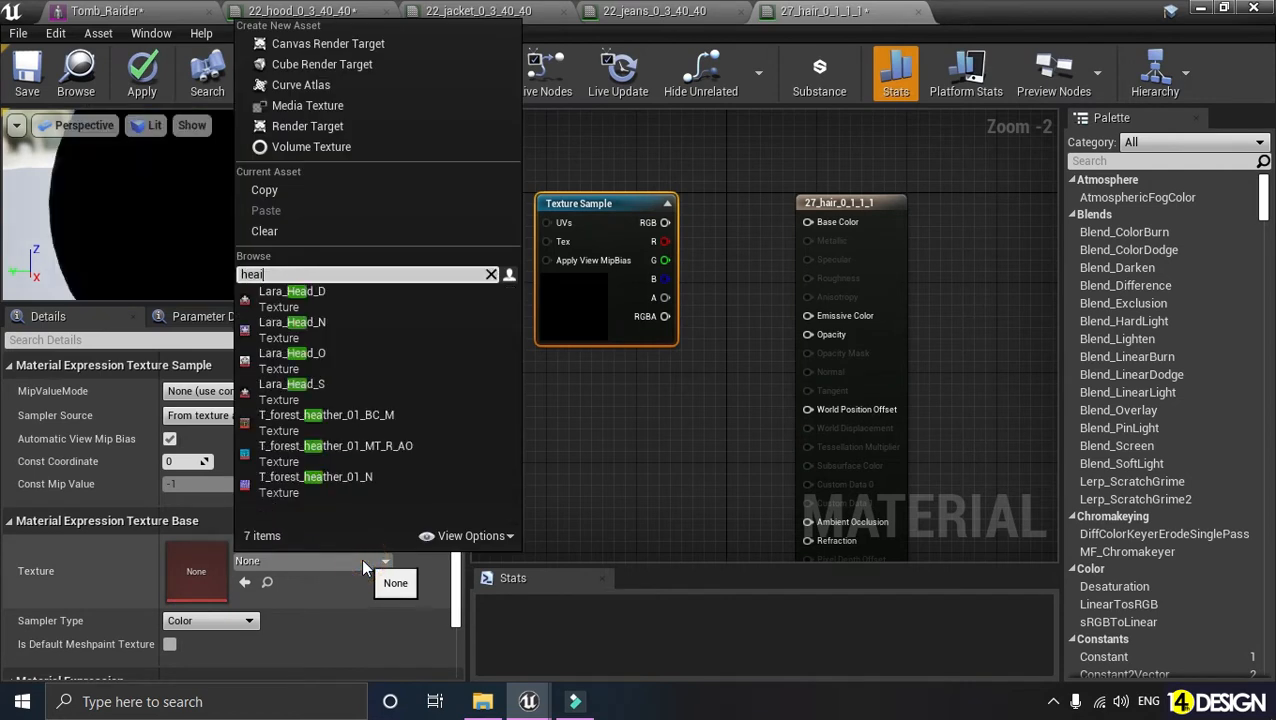
type("ir")
key("BackSpace")
key("BackSpace")
key("BackSpace")
key("BackSpace")
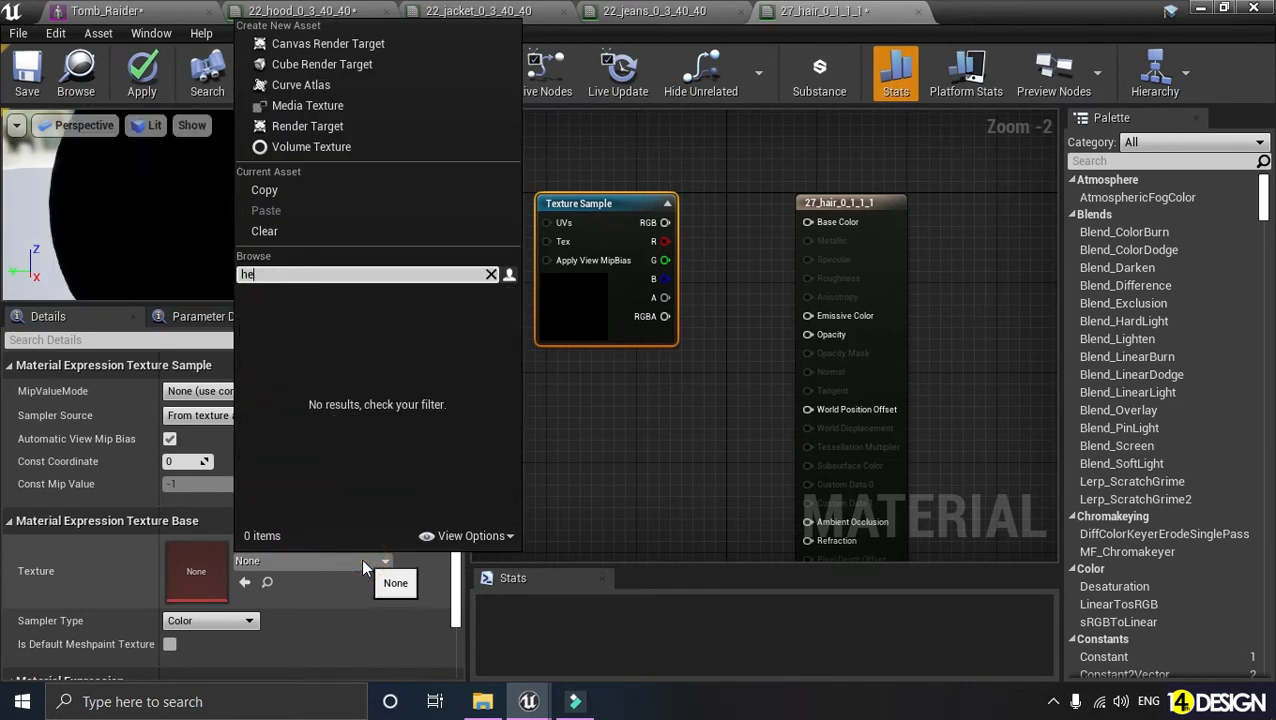
type("air")
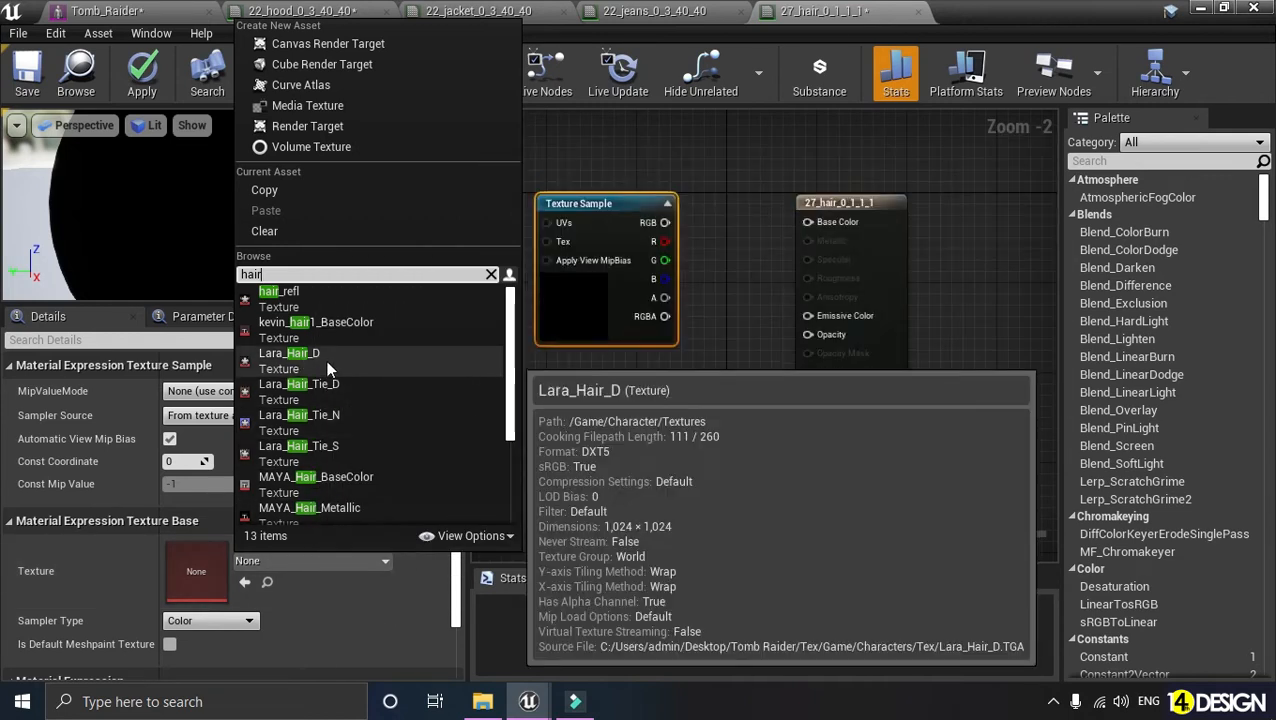
left_click(319, 359)
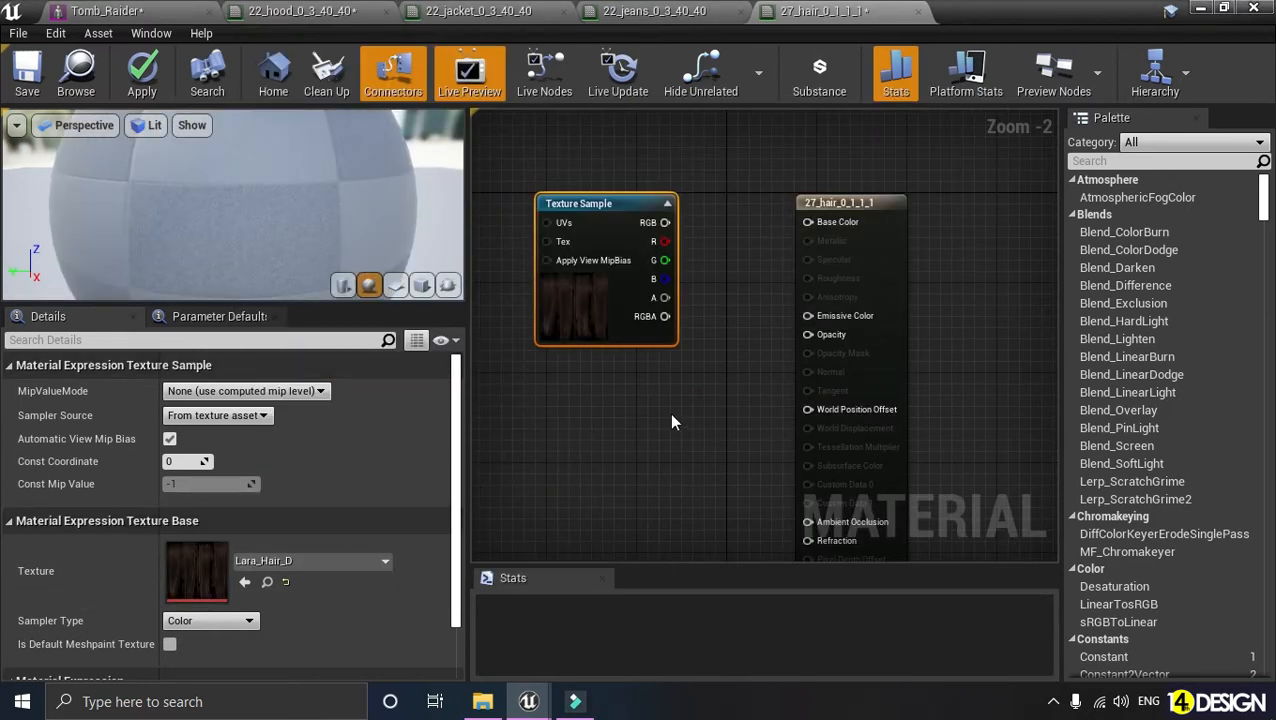
Connect the Lara_Hair_D sample's RGB output to the hair material's Base Color and inspect the preview sphere
right_click_drag(616, 438, 611, 474)
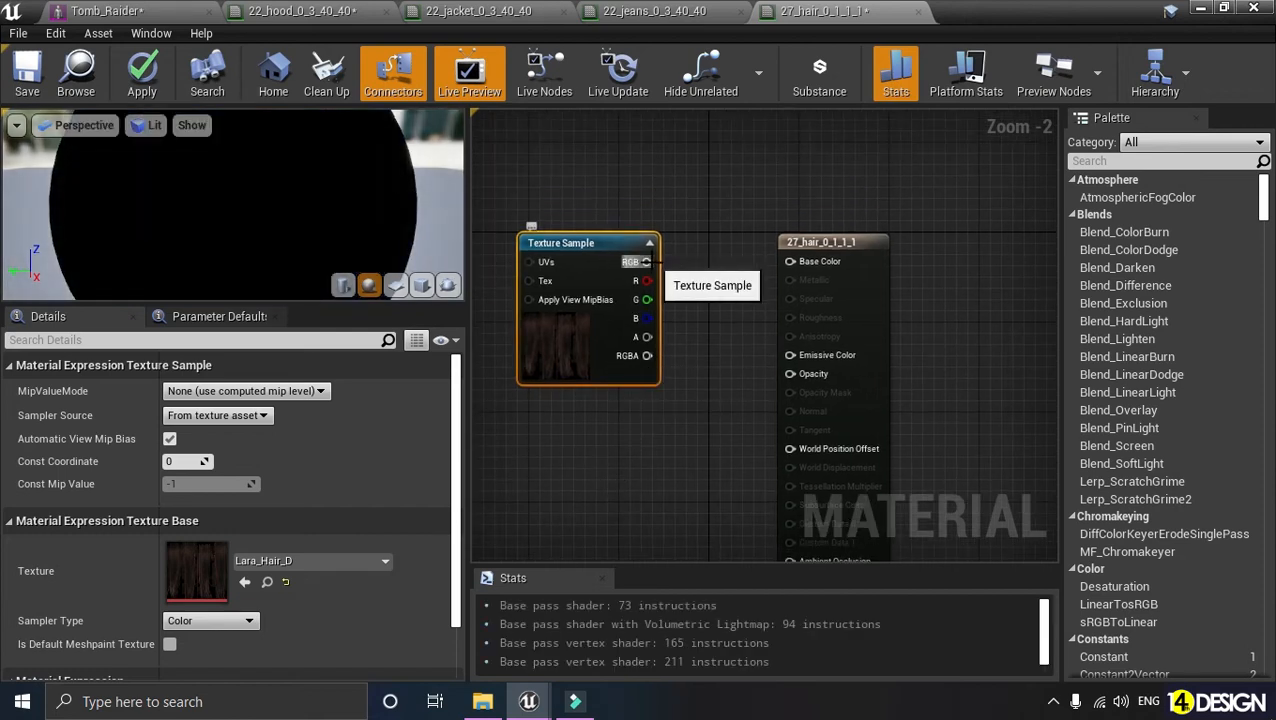
left_click_drag(647, 261, 790, 262)
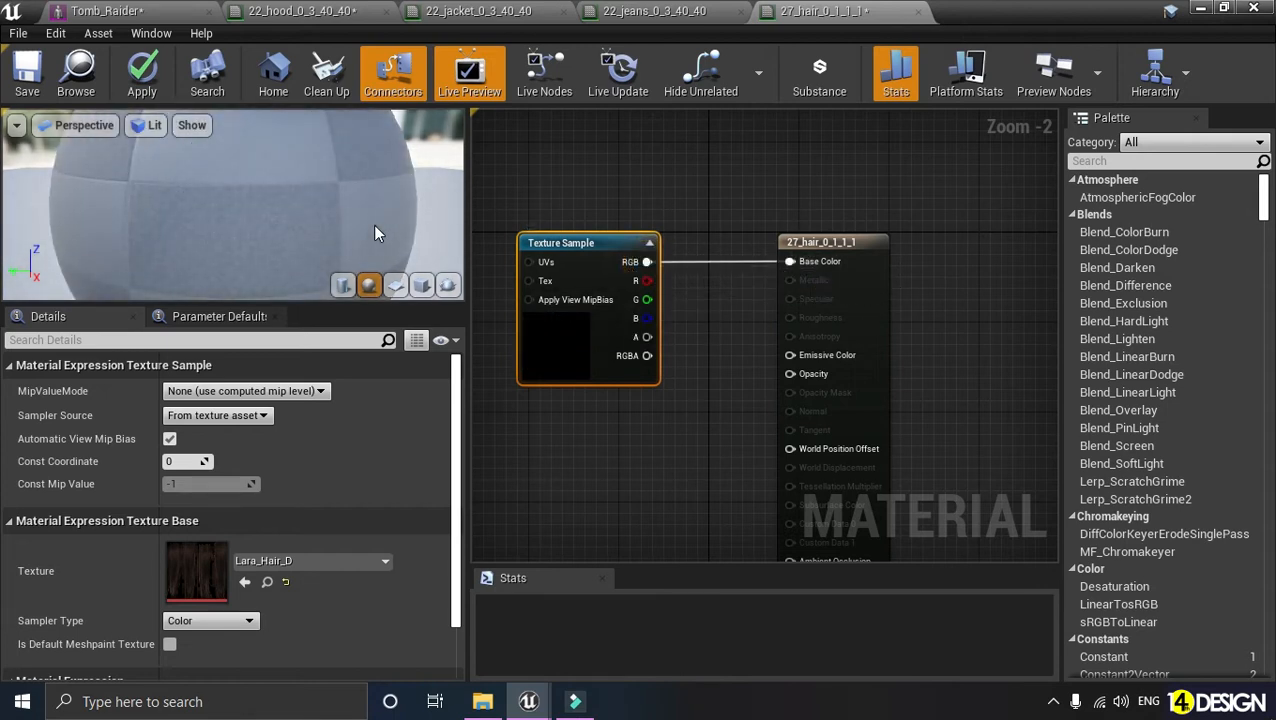
scroll(333, 212, "down", 3)
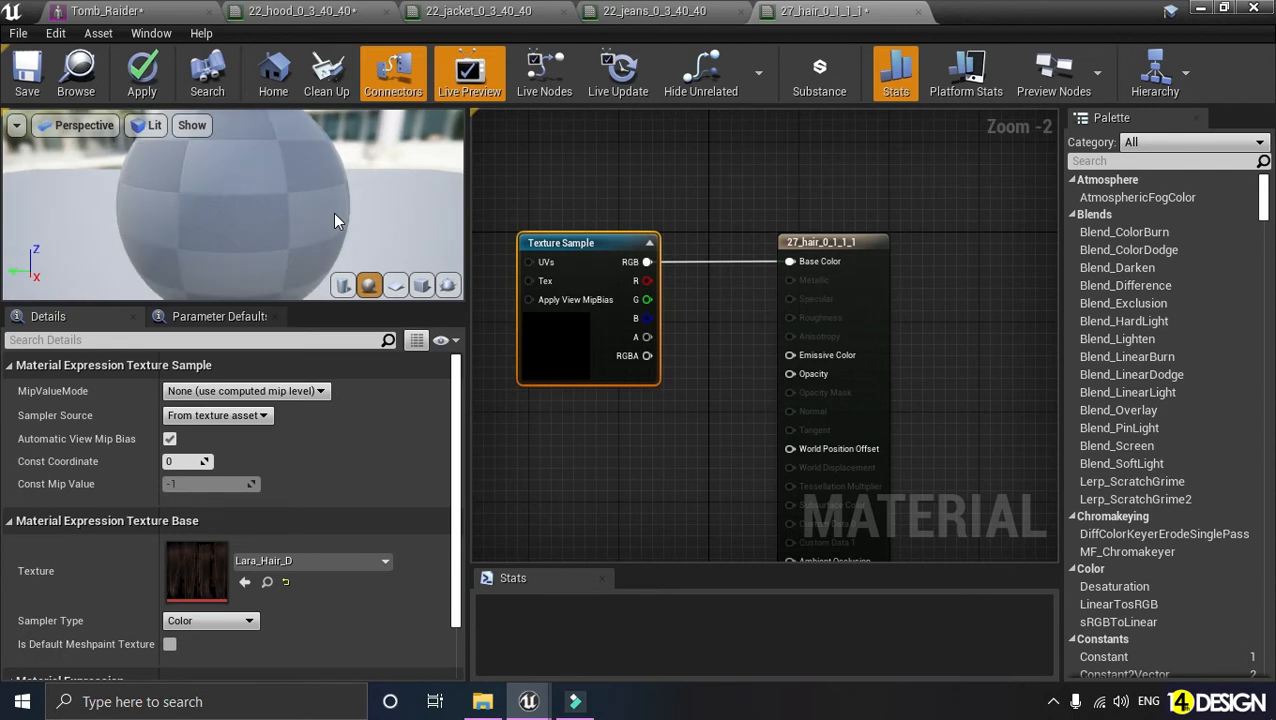
mouse_move(295, 204)
left_mouse_down()
mouse_move(235, 170)
mouse_move(330, 210)
left_mouse_up()
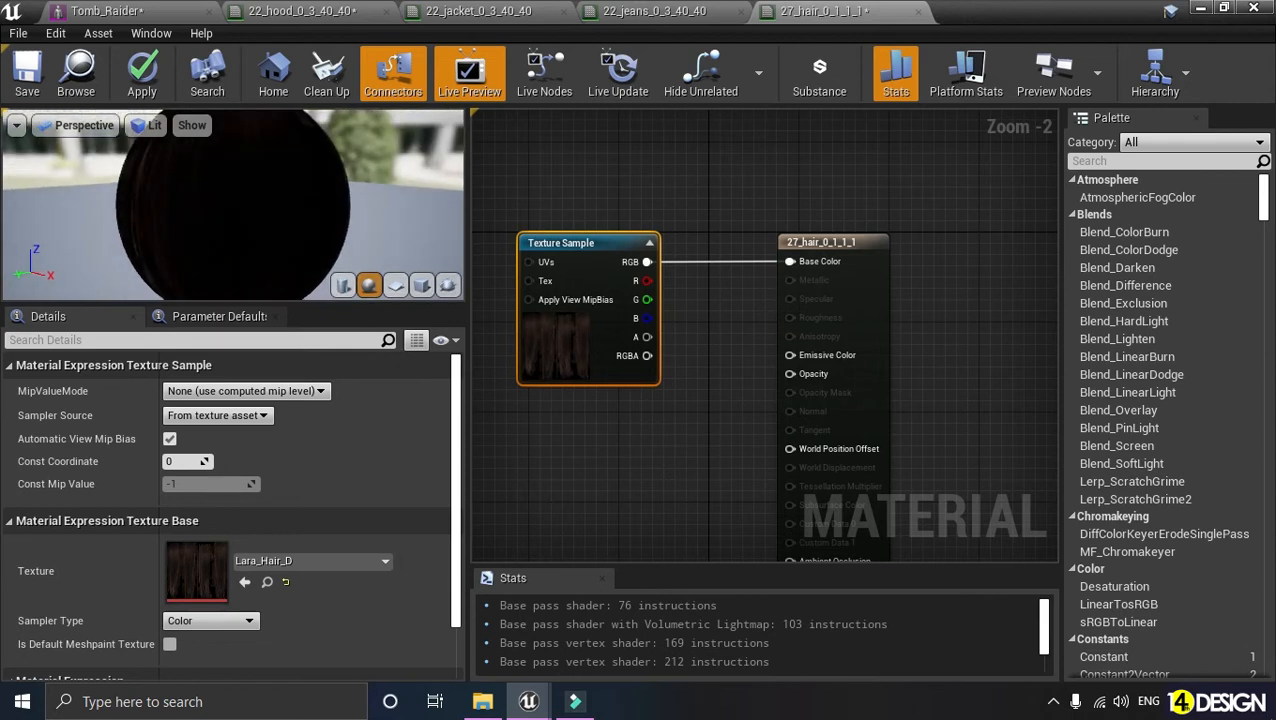
Connect the Lara_Hair_D sample's A output to the hair material's Opacity, check the preview sphere and save the material
right_click_drag(700, 433, 663, 403)
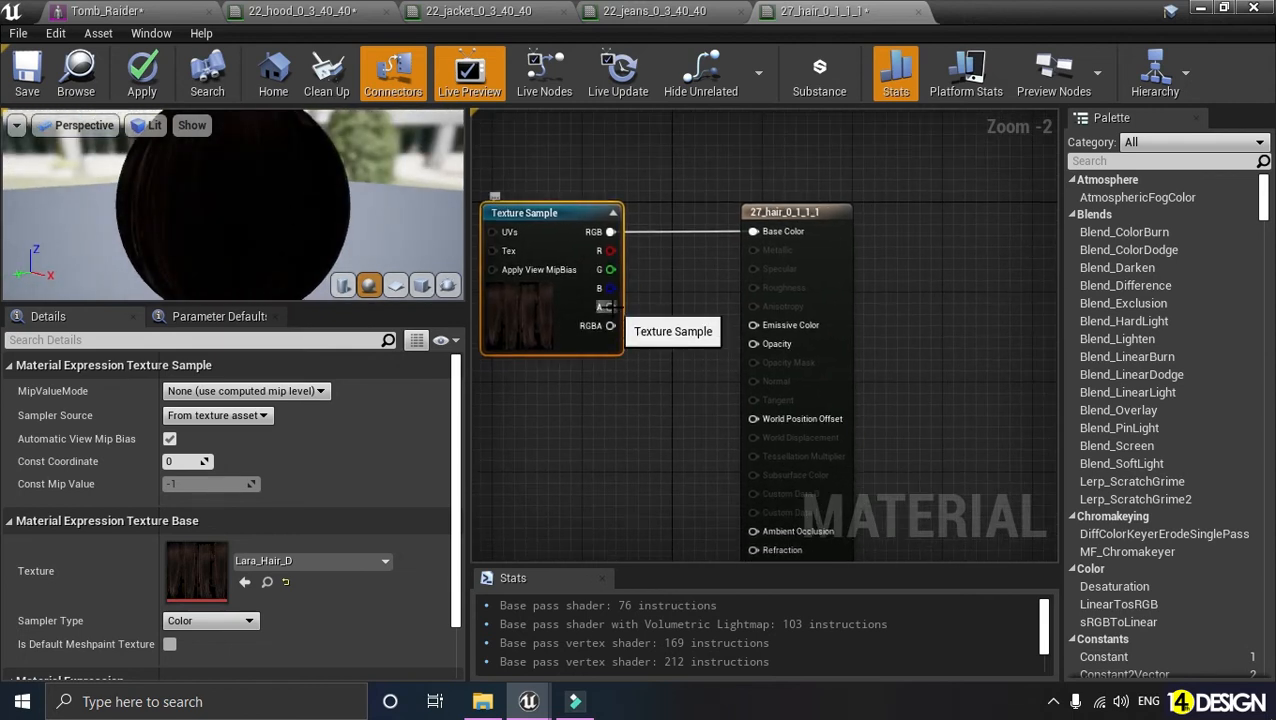
left_click_drag(609, 307, 759, 340)
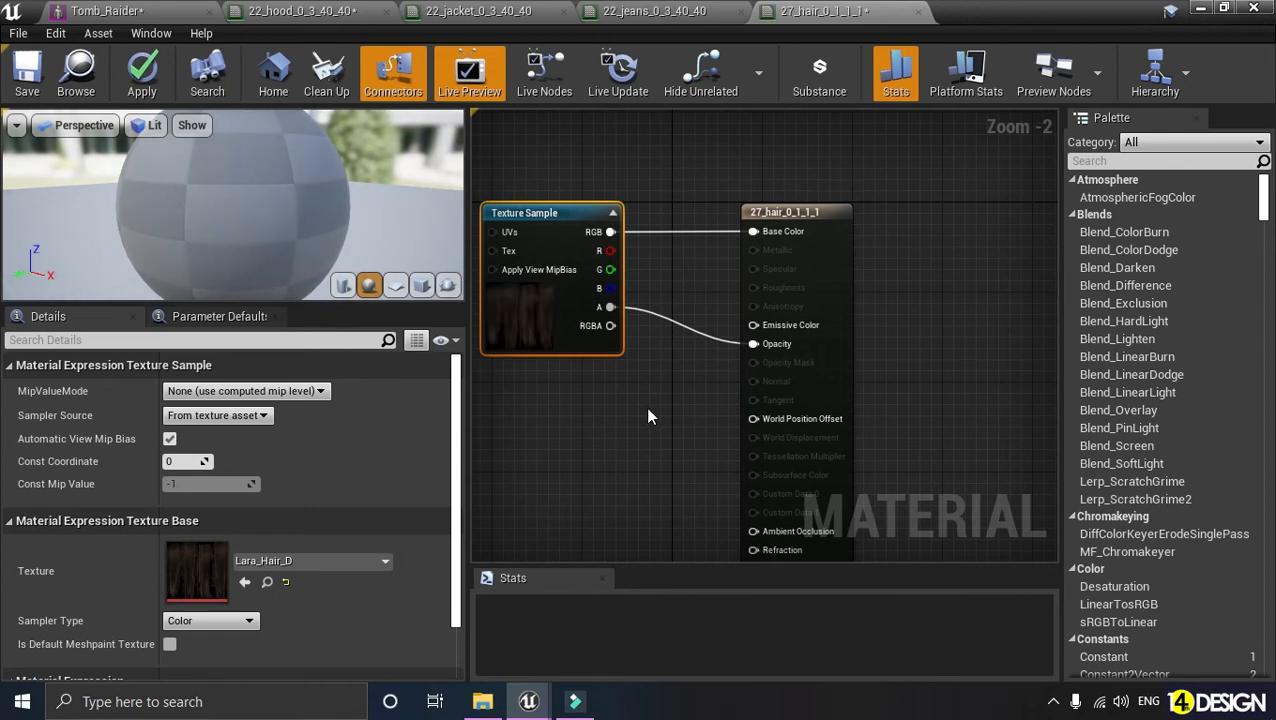
scroll(295, 237, "down", 2)
left_click_drag(287, 234, 430, 205)
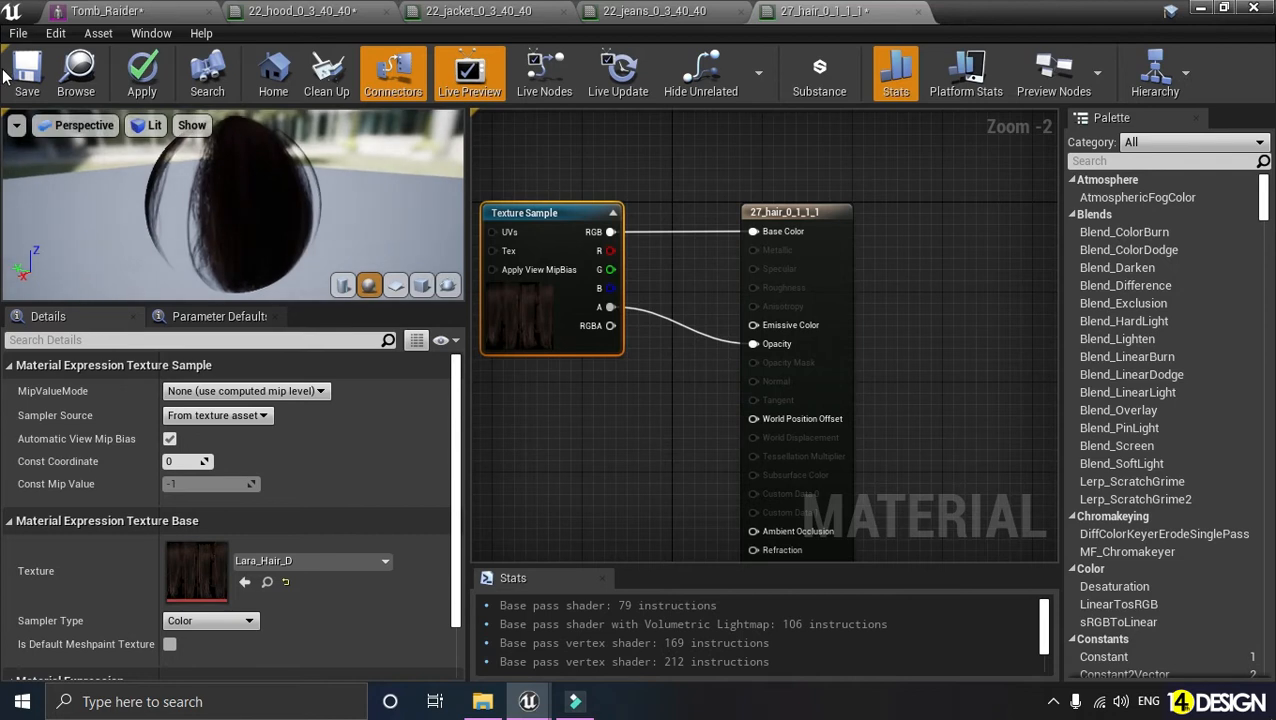
left_click(150, 86)
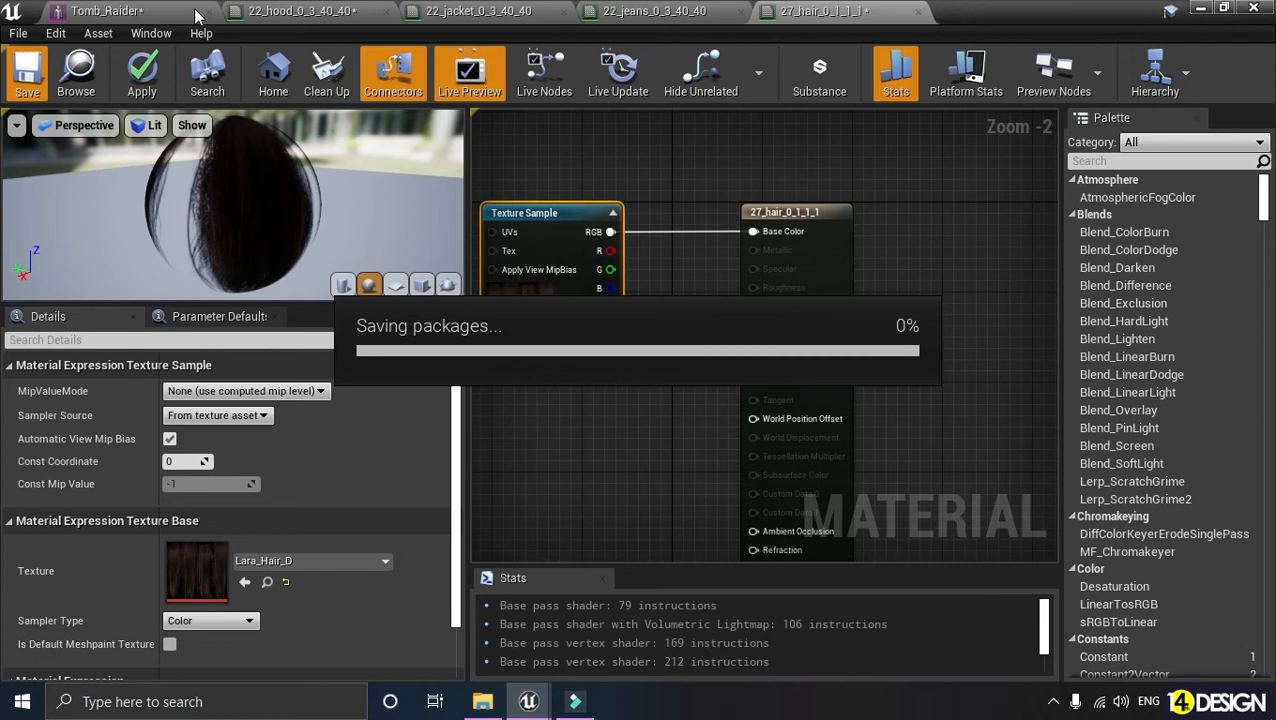
Inspect the hair, jacket and hood on the Tomb_Raider skeletal mesh from several angles and distances
left_click(140, 9)
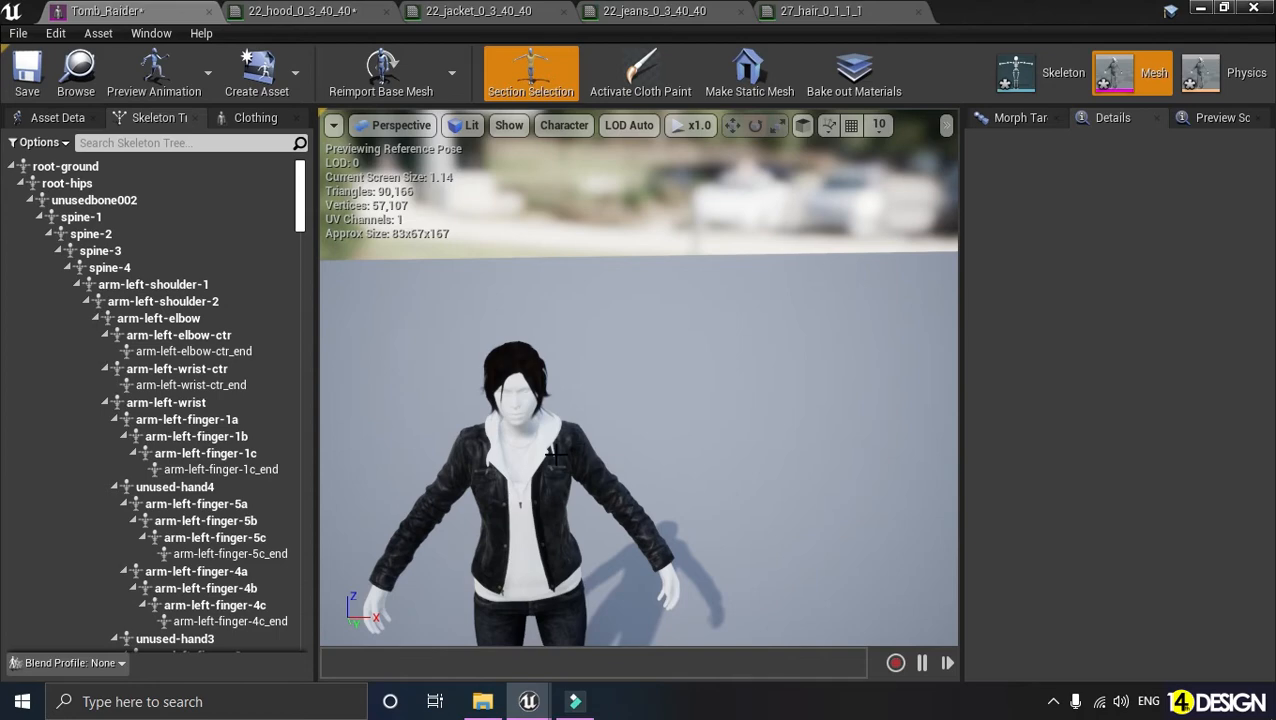
left_click_drag(556, 455, 556, 436, "alt")
scroll(629, 328, "up", 5)
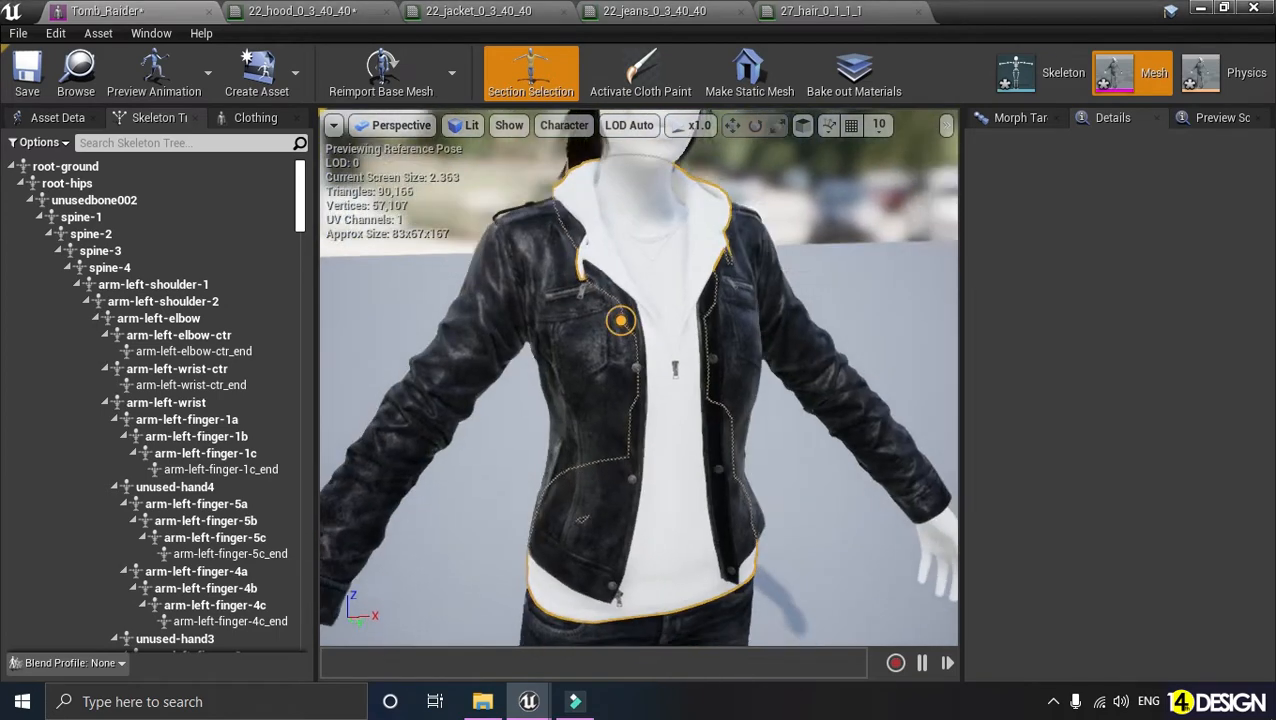
left_click_drag(621, 322, 598, 276, "alt")
middle_click_drag(598, 276, 591, 311)
left_click_drag(550, 347, 800, 382, "alt")
scroll(525, 337, "down", 4)
scroll(643, 423, "down", 5)
middle_click_drag(643, 423, 665, 486)
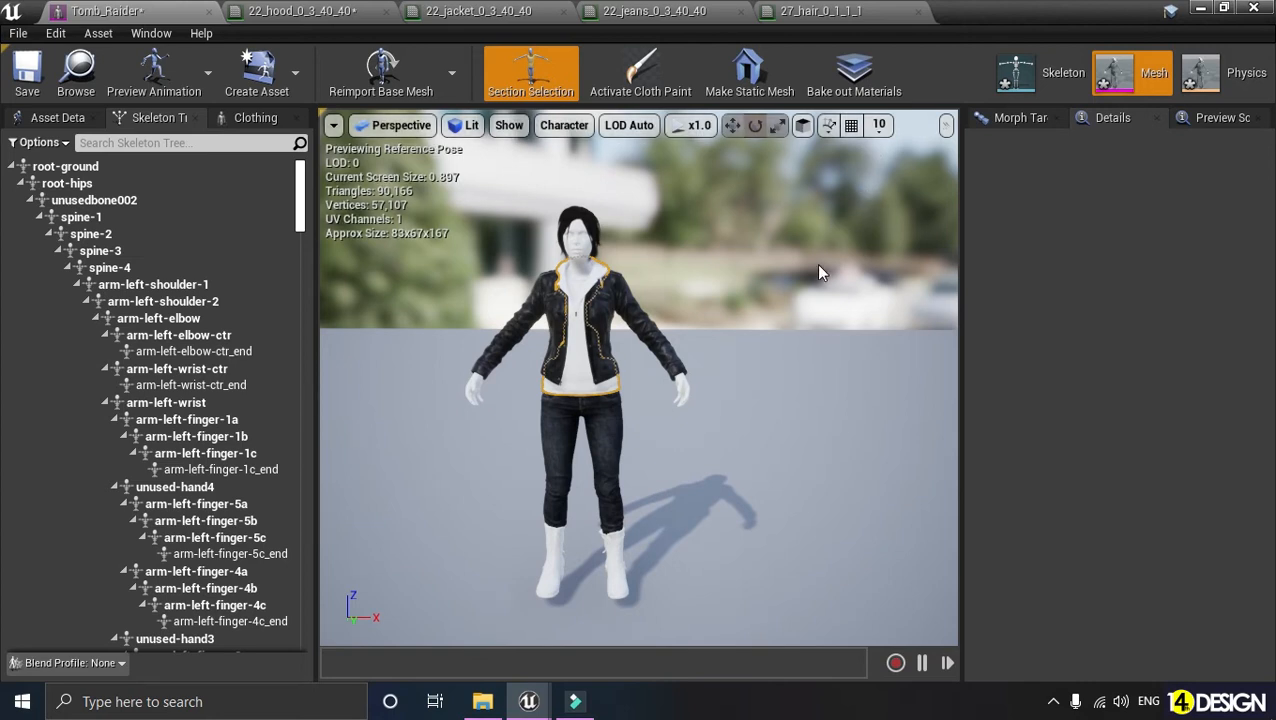
scroll(618, 254, "up", 3)
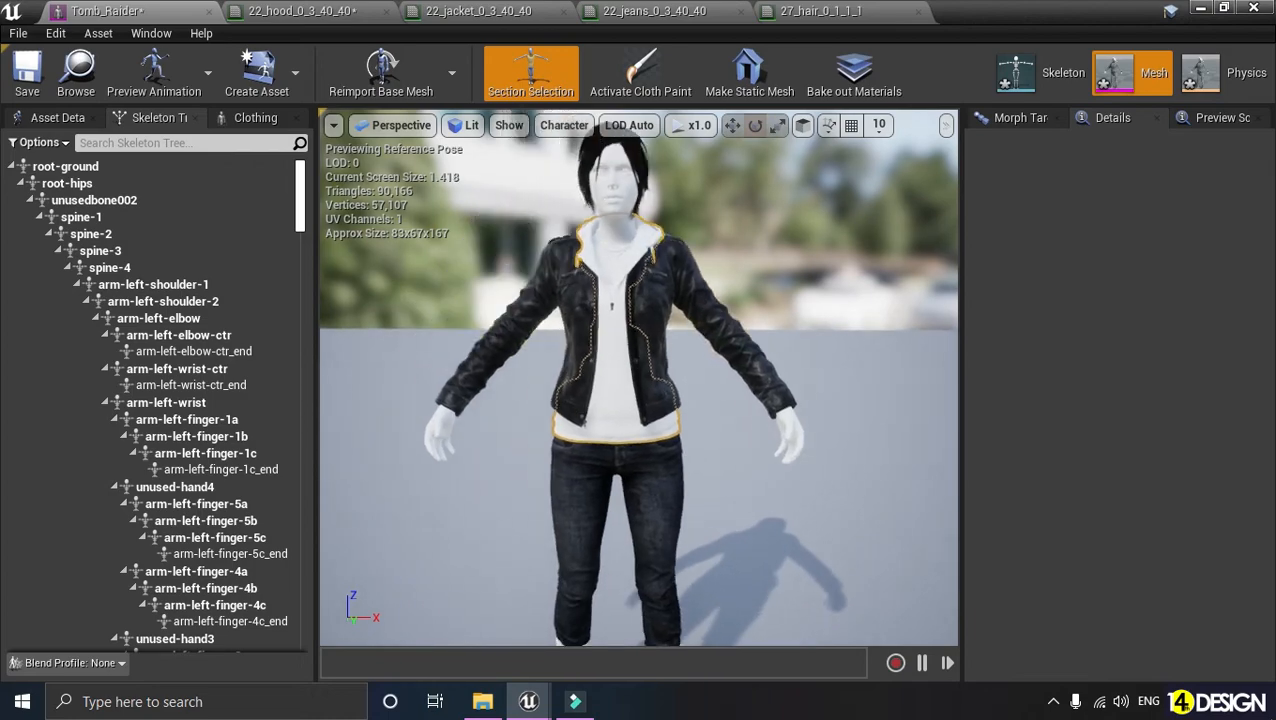
scroll(620, 258, "up", 5)
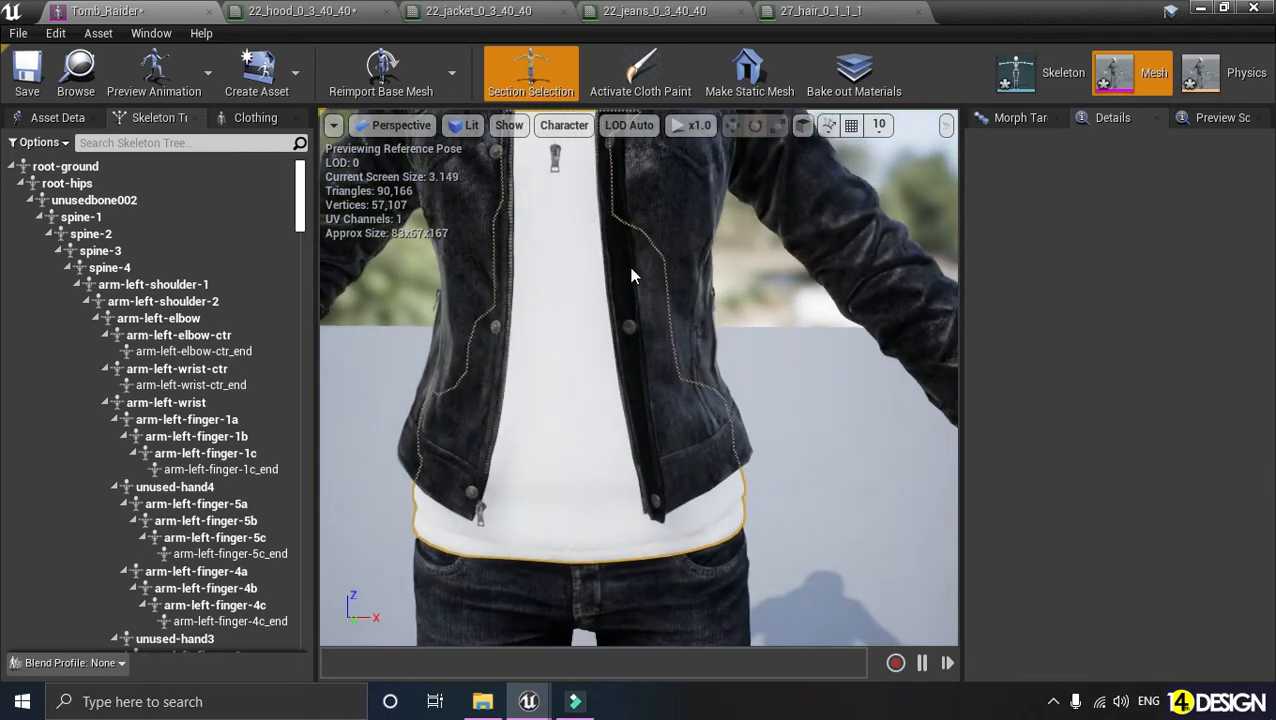
mouse_move(631, 276)
left_mouse_down("alt")
mouse_move(631, 165)
mouse_move(790, 175)
mouse_move(720, 260)
mouse_move(650, 285)
left_mouse_up("alt")
scroll(630, 270, "down", 5)
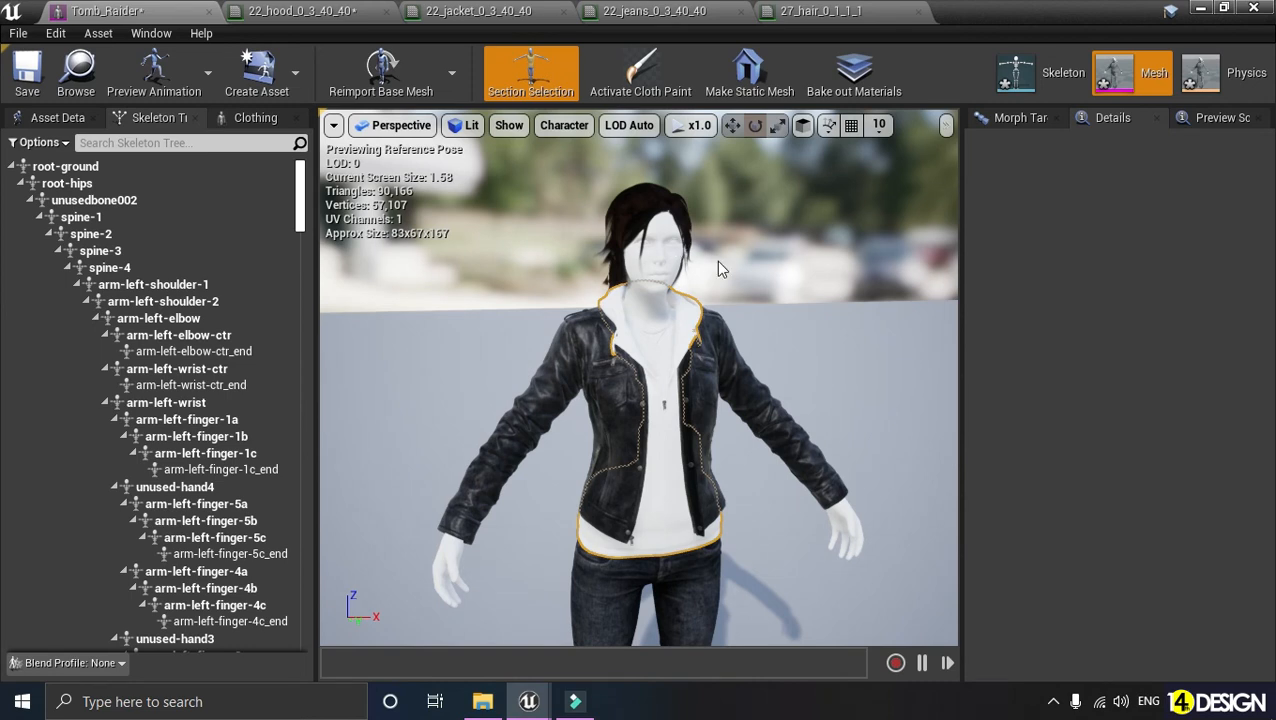
left_click_drag(745, 345, 790, 352, "alt")
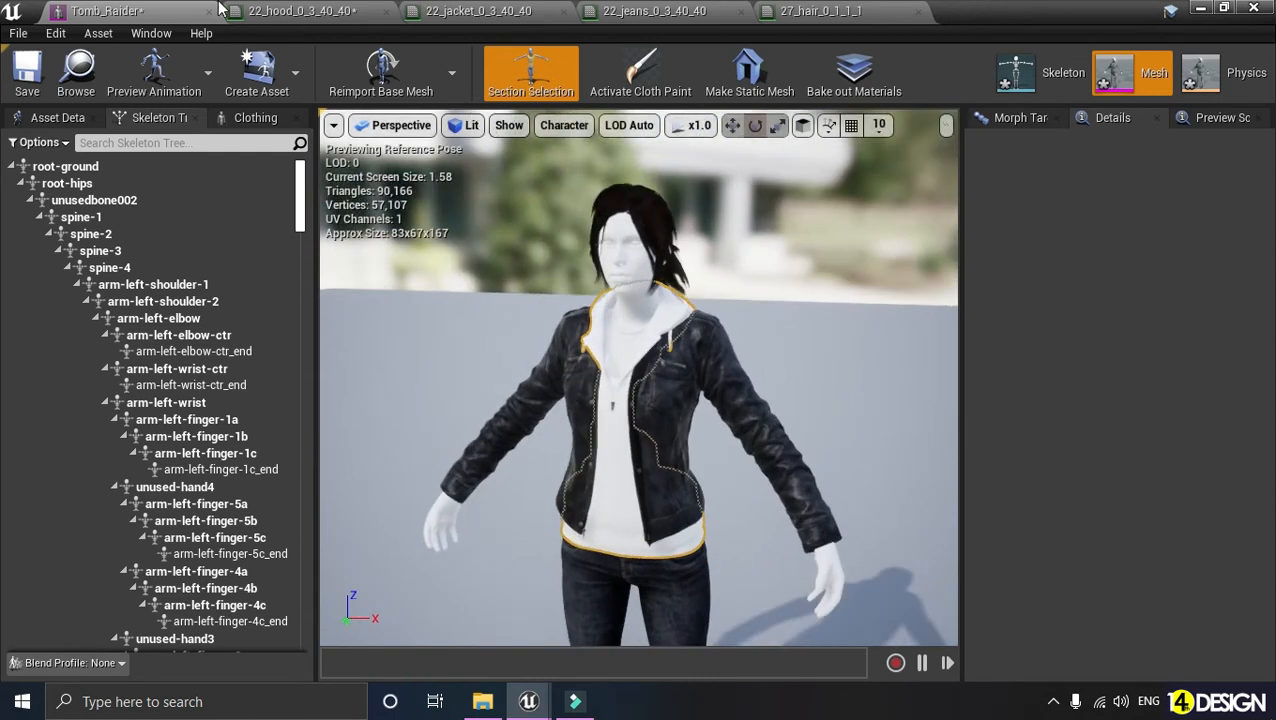
Enable Two Sided on the 22_jacket_0_3_40_40 material, save it and check the jacket on the Tomb_Raider mesh
left_click(478, 11)
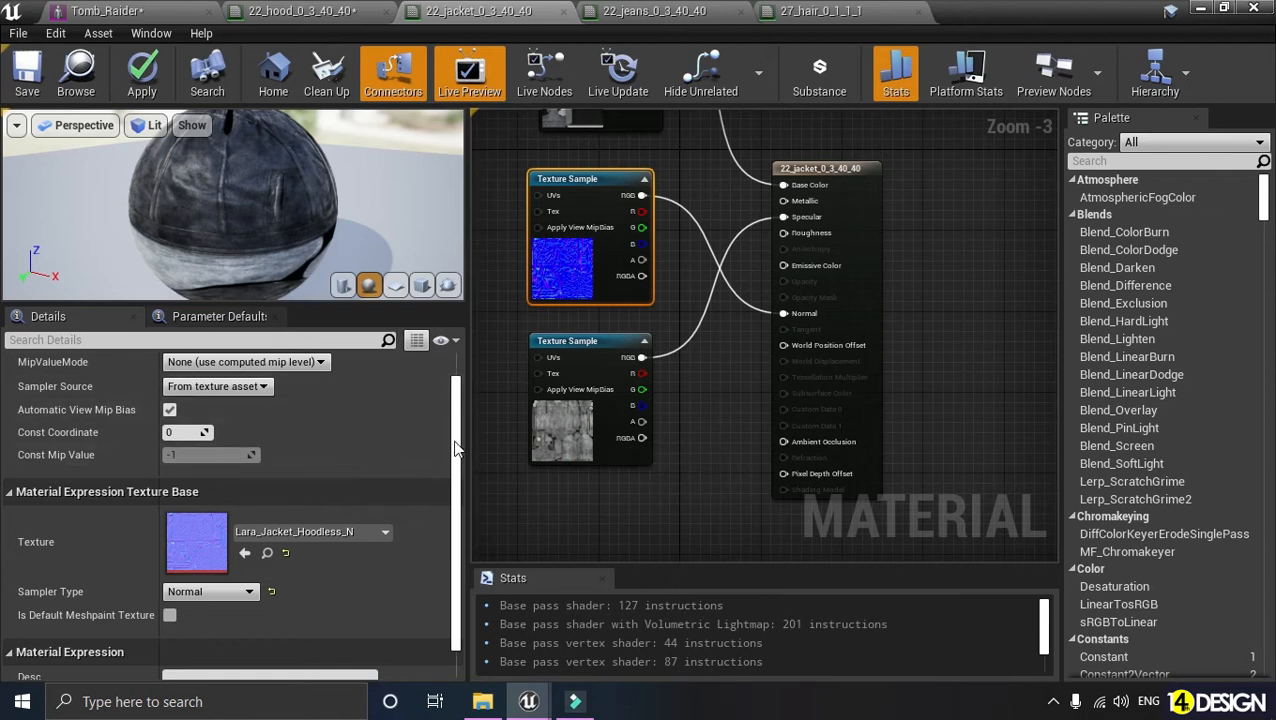
left_click(701, 509)
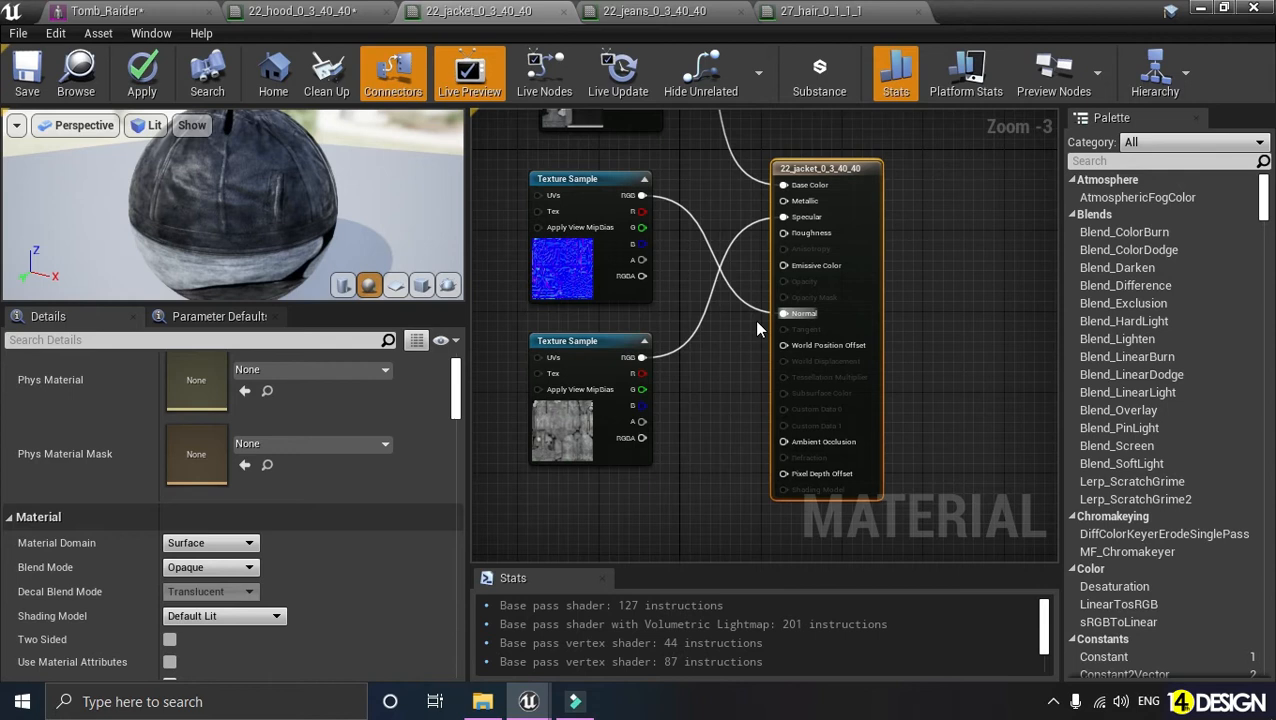
scroll(438, 543, "down", 1)
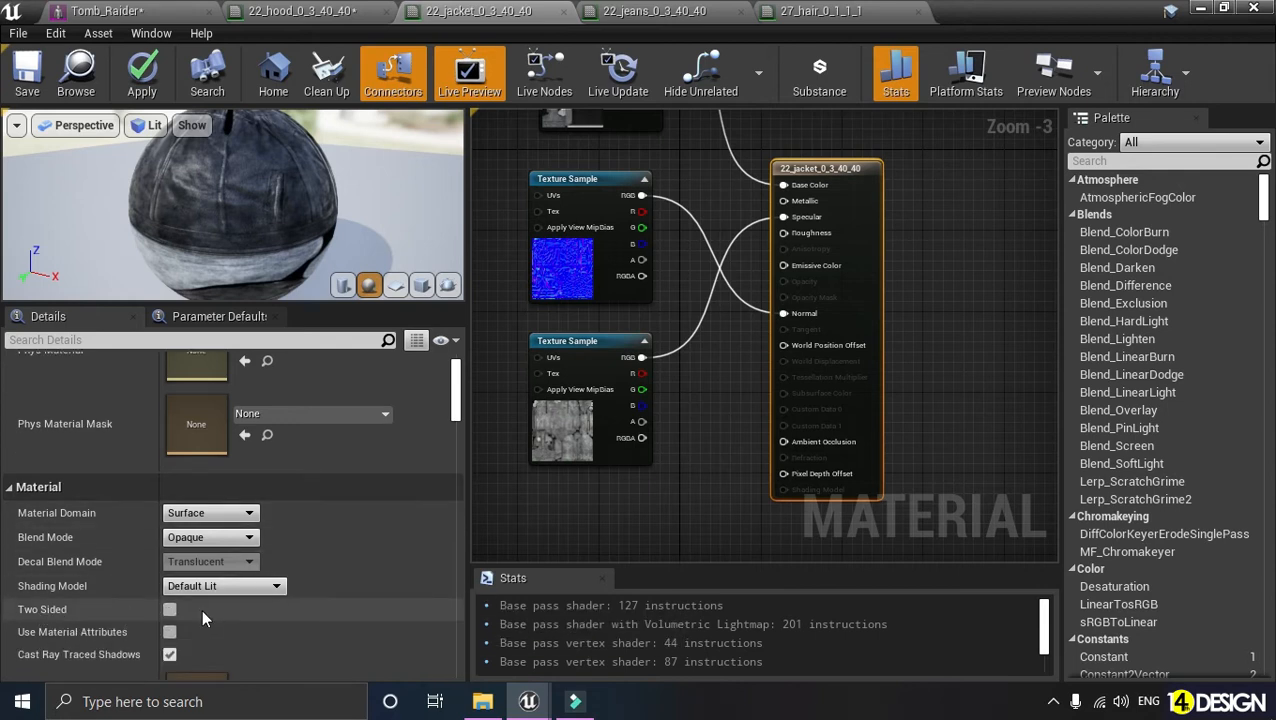
left_click(170, 609)
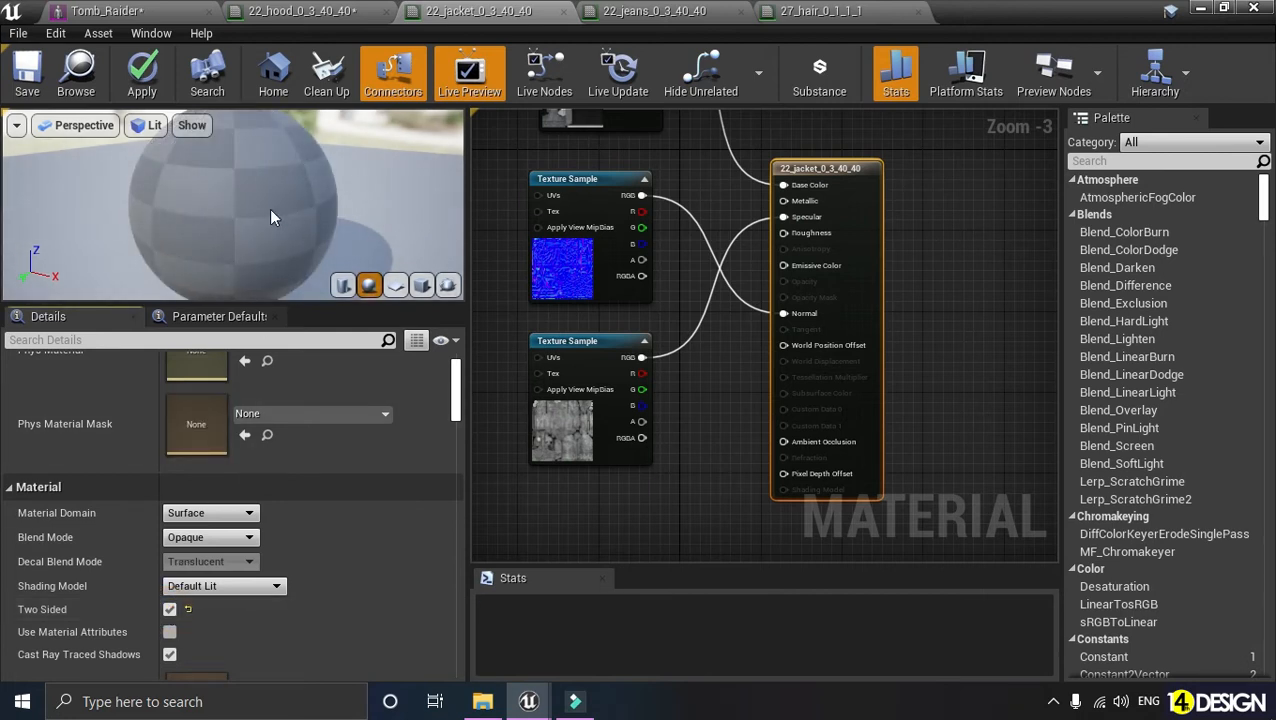
left_click(27, 75)
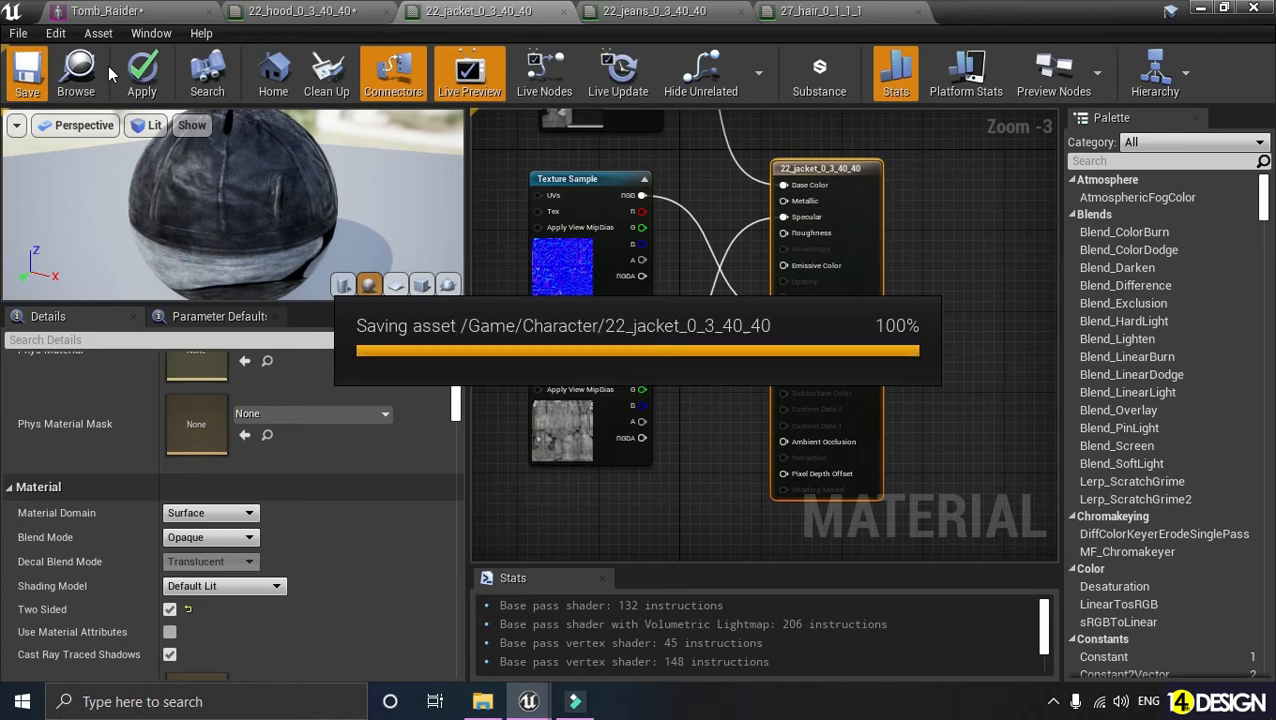
left_click(110, 10)
left_click_drag(600, 397, 600, 190, "alt")
mouse_move(603, 402)
right_mouse_down("alt")
mouse_move(603, 270)
mouse_move(603, 402)
right_mouse_up("alt")
left_click_drag(603, 402, 595, 555, "alt")
mouse_move(741, 273)
left_mouse_down("alt")
mouse_move(580, 278)
mouse_move(741, 276)
left_mouse_up("alt")
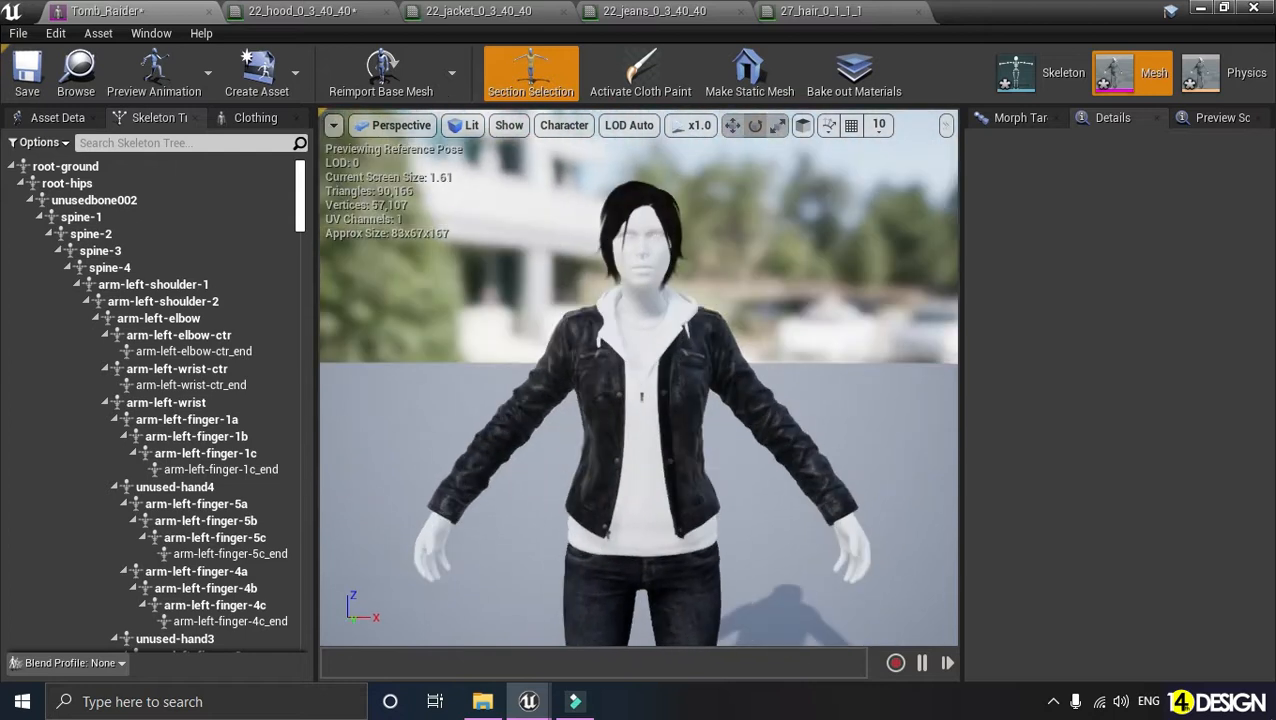
Build and save the 22_shoes_0_3_40_40 material from duplicated samples, with Lara_Shoes_D to Base Color, Lara_Shoes_N to Normal, plus Lara_Shoes_S
left_click(815, 10)
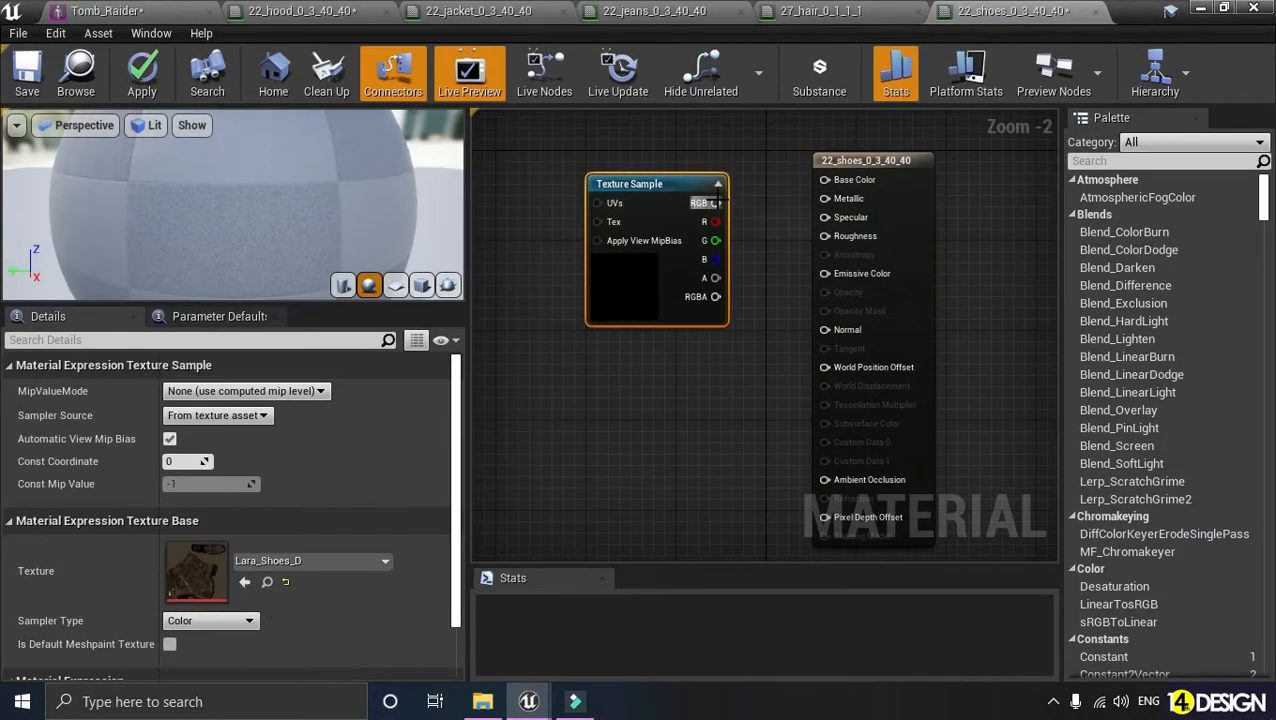
key("ctrl+w")
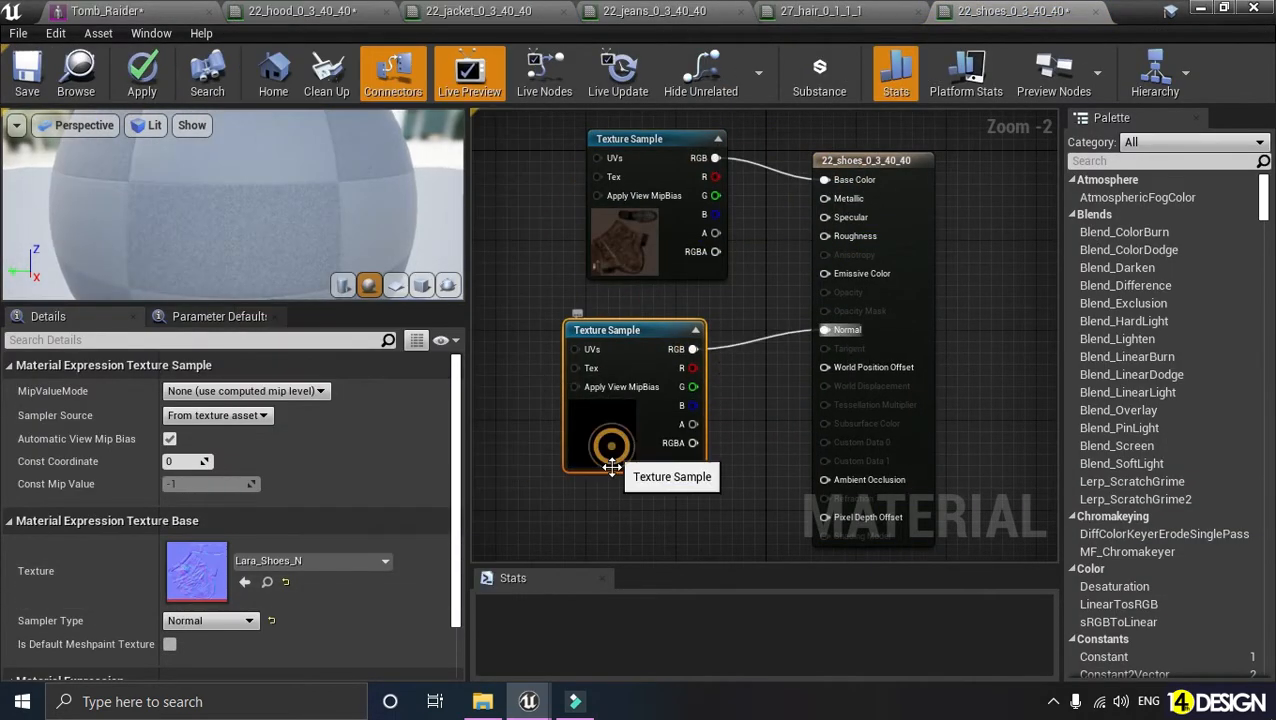
key("ctrl+w")
left_click(368, 561)
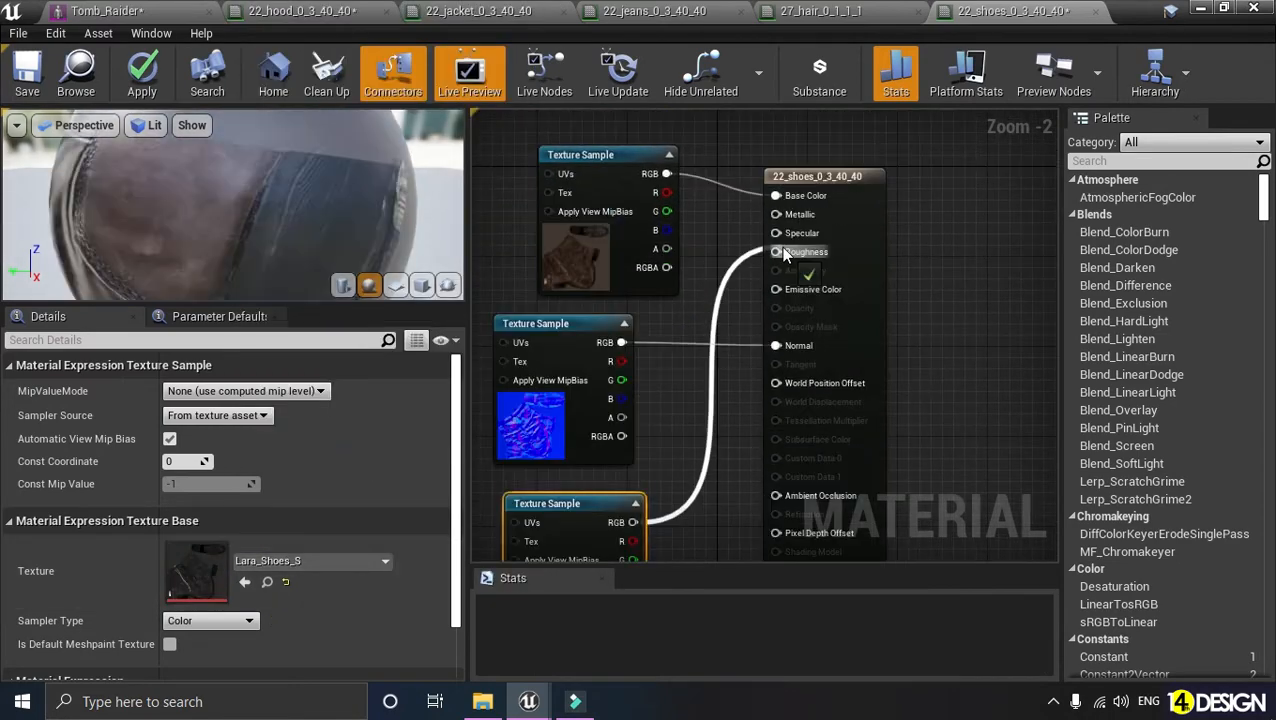
key("ctrl+s")
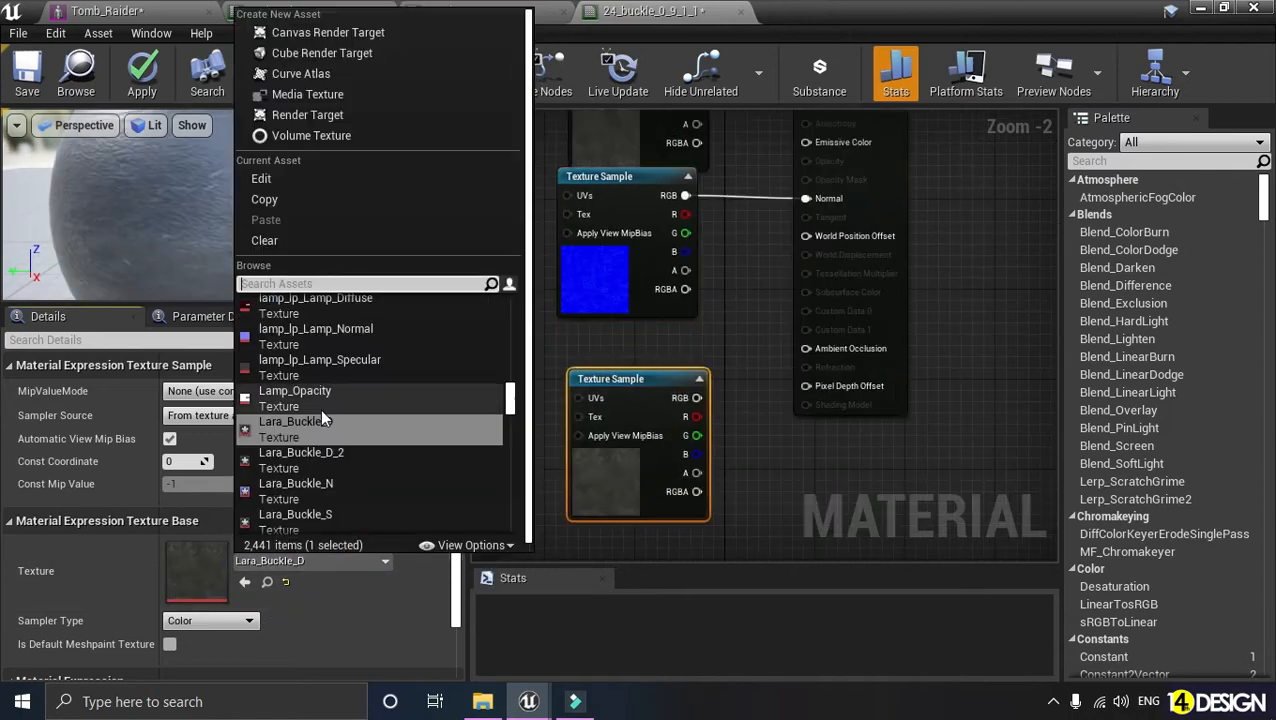
Assign Lara_Buckle_S to the third sample of the 24_buckle_0_9_1_1 material, connect it to Specular and save
left_click(320, 405)
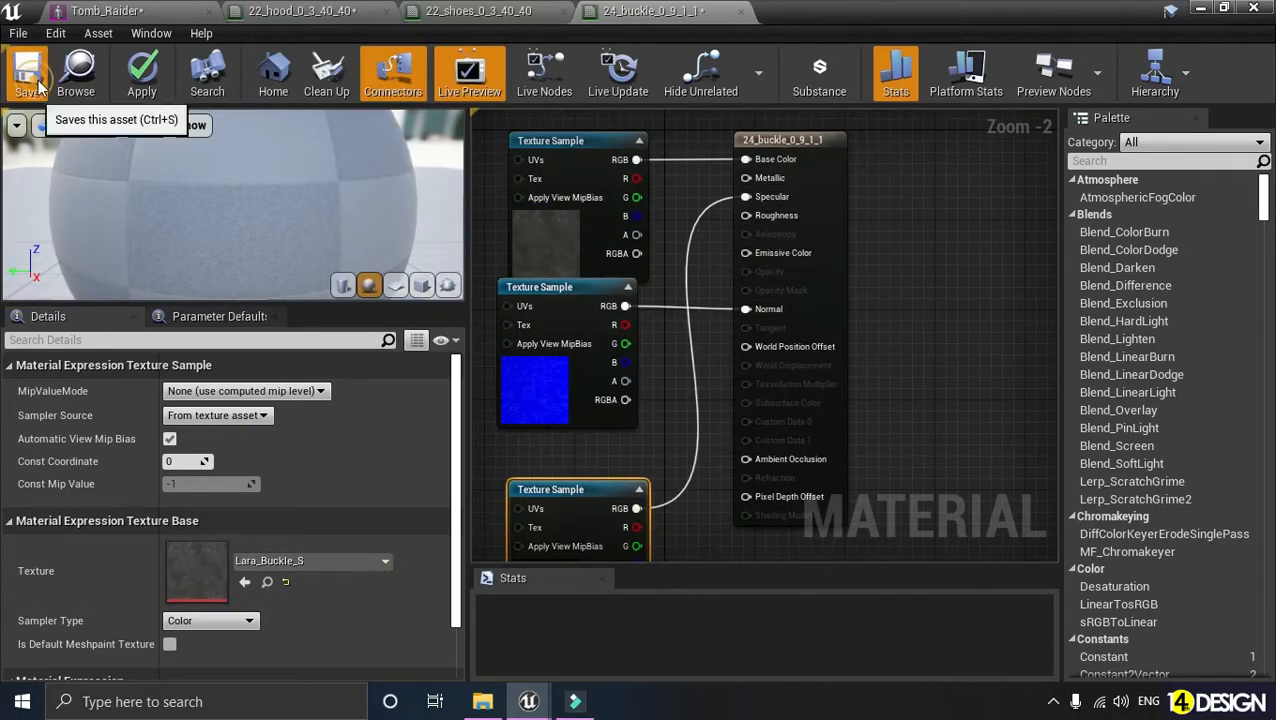
left_click(27, 75)
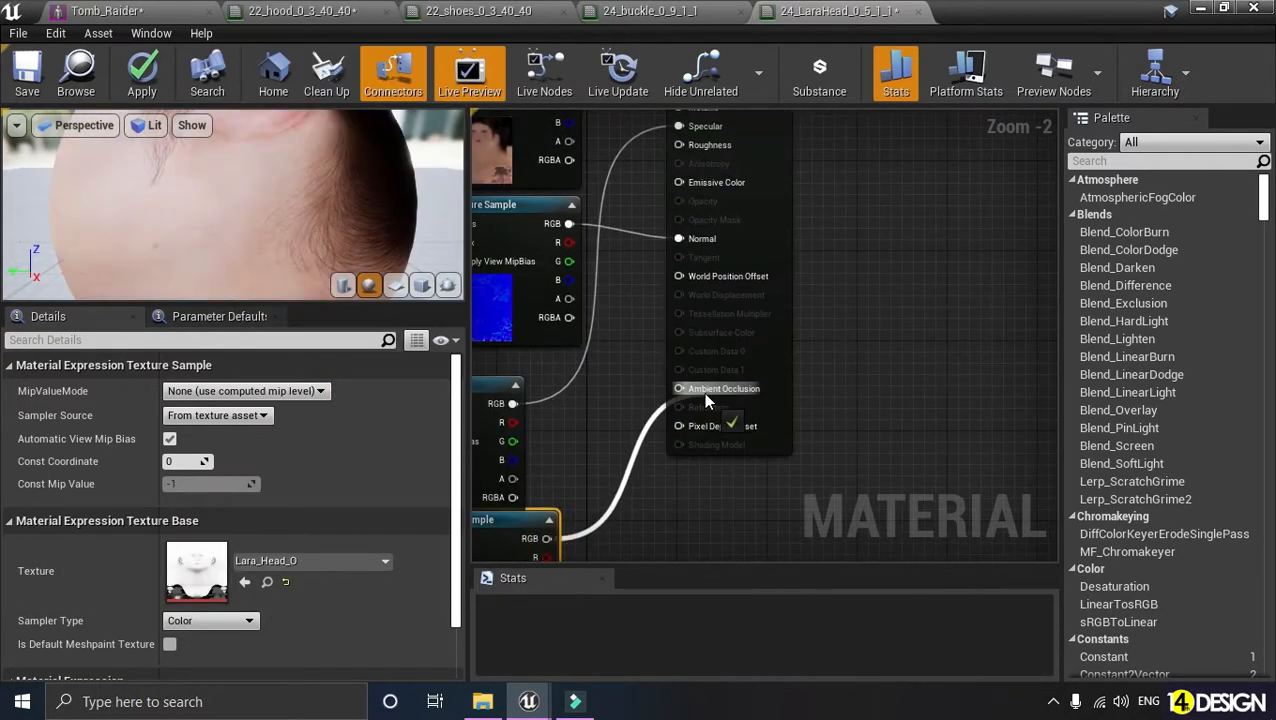
Connect the Lara_Head_O sample to the 24_LaraHead_0_5_1_1 material's Ambient Occlusion, and save the 24_eye_0_3_1_1 material with its textures connected
left_click_drag(706, 401, 703, 392)
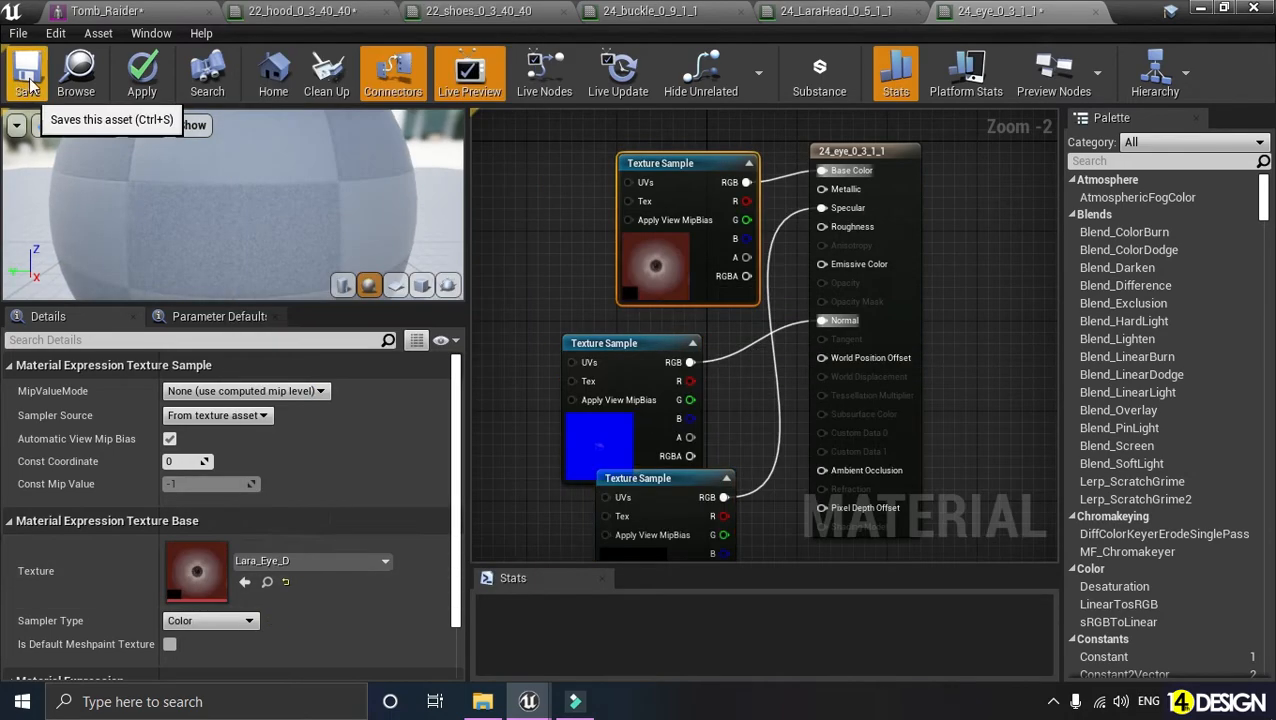
left_click(28, 80)
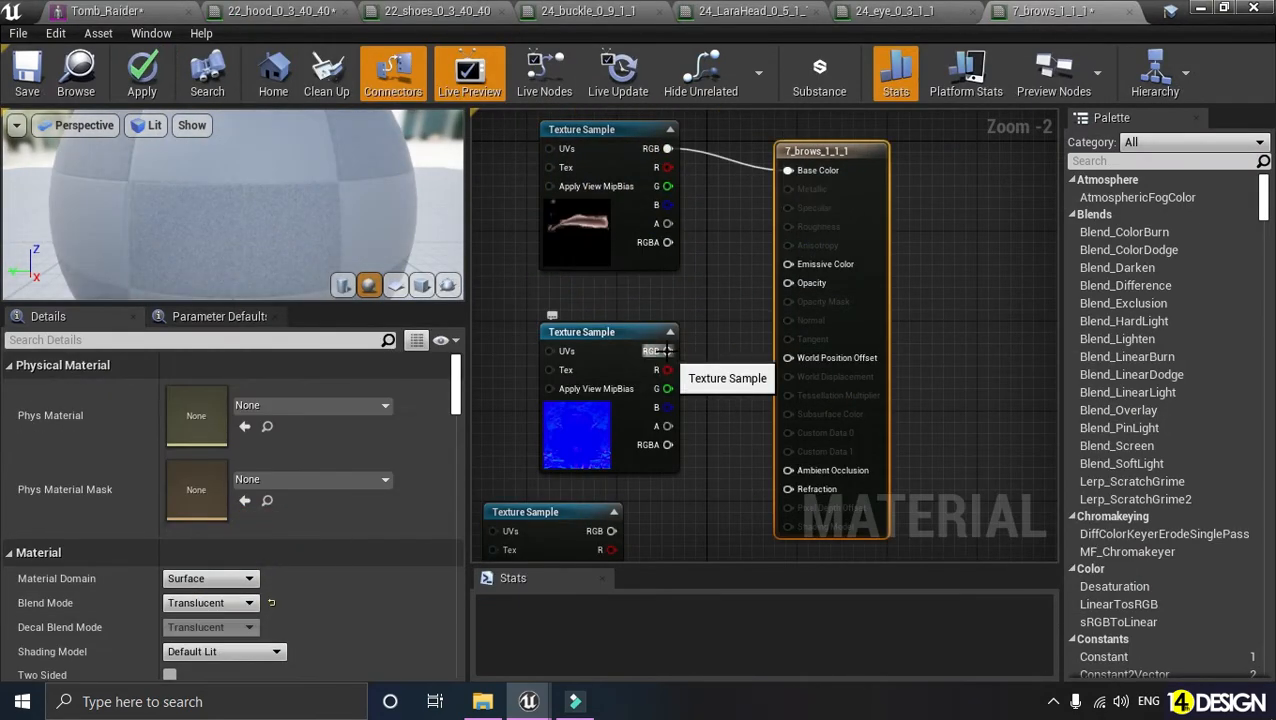
Finish and save the translucent 7_brows_1_1_1 and 7_refl_1_1_1 materials, wiring the refl sample's RGB to Base Color and A to Opacity
scroll(680, 358, "down", 3)
left_click(28, 75)
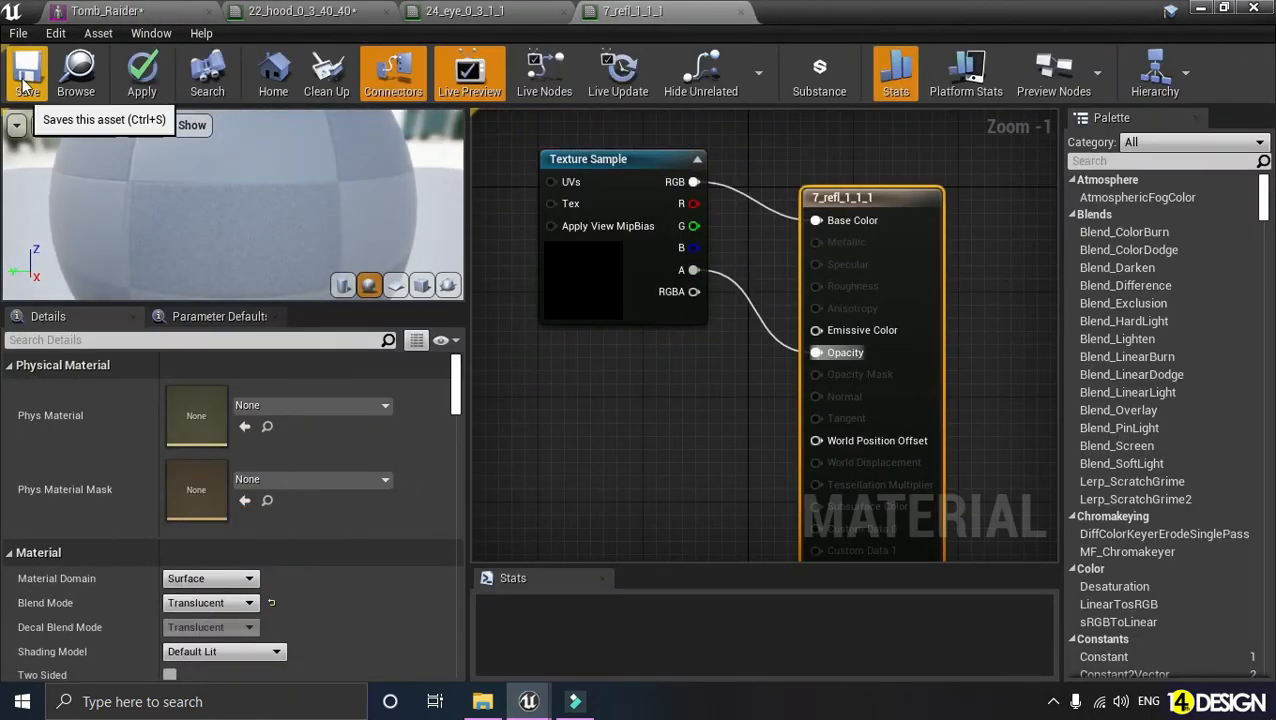
left_click(24, 84)
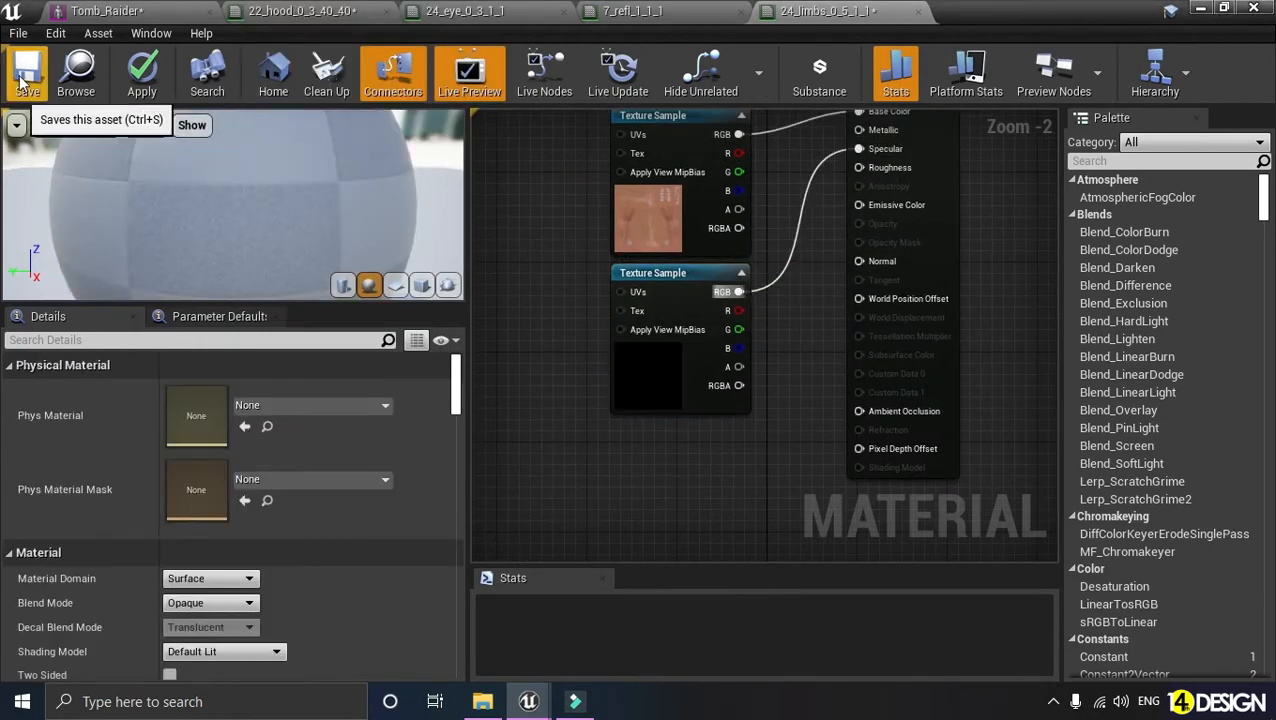
Save the 24_limbs_0_5_1_1 material and search for "neckla" to replace the texture of the 24_necklace_0_5_1_1 material's Normal sample
left_click(27, 75)
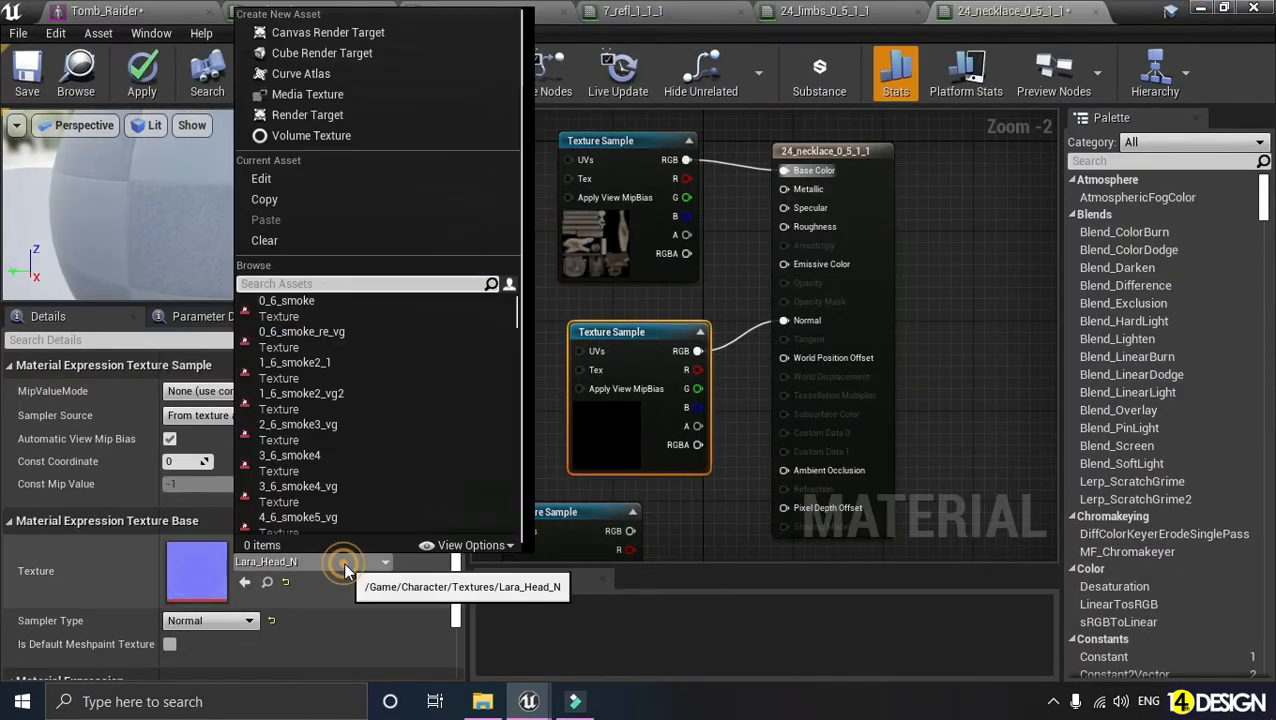
type("neckla")
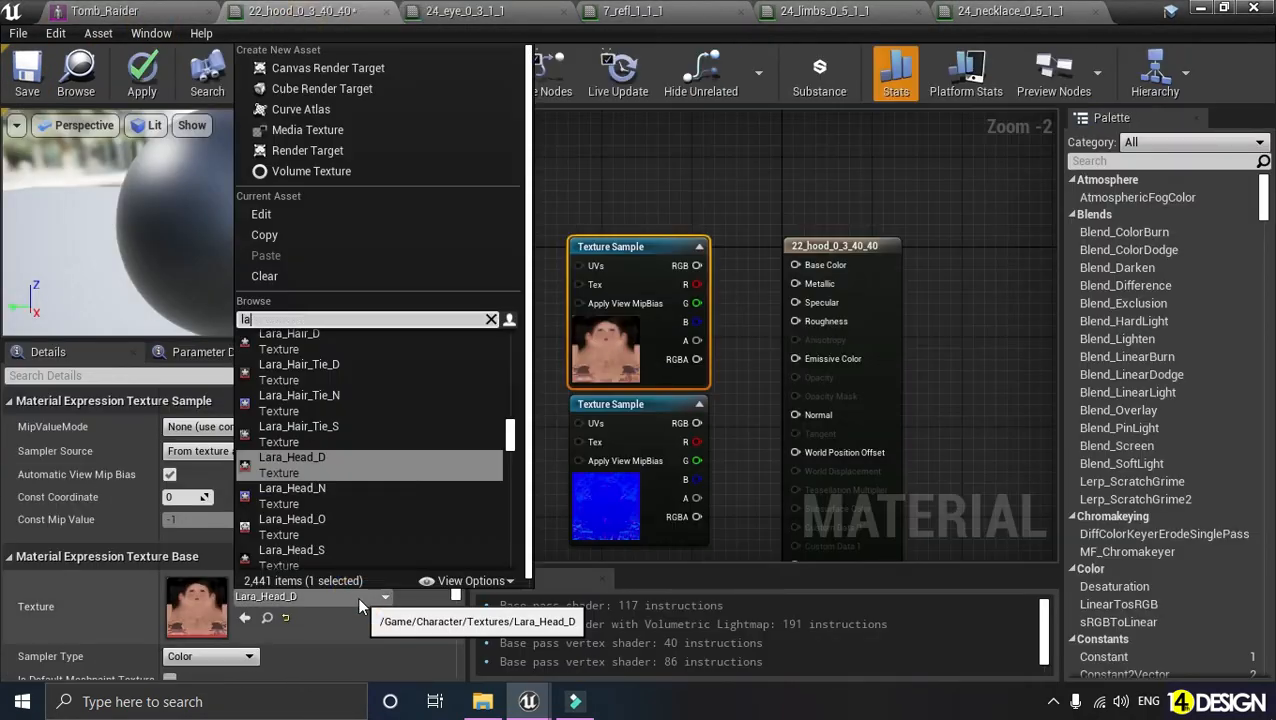
Search the textures for "lara" and assign Lara_Jacket_Hoodless_D to the upper Texture Sample of the 22_hood_0_3_40_40 material
scroll(377, 444, "down", 5)
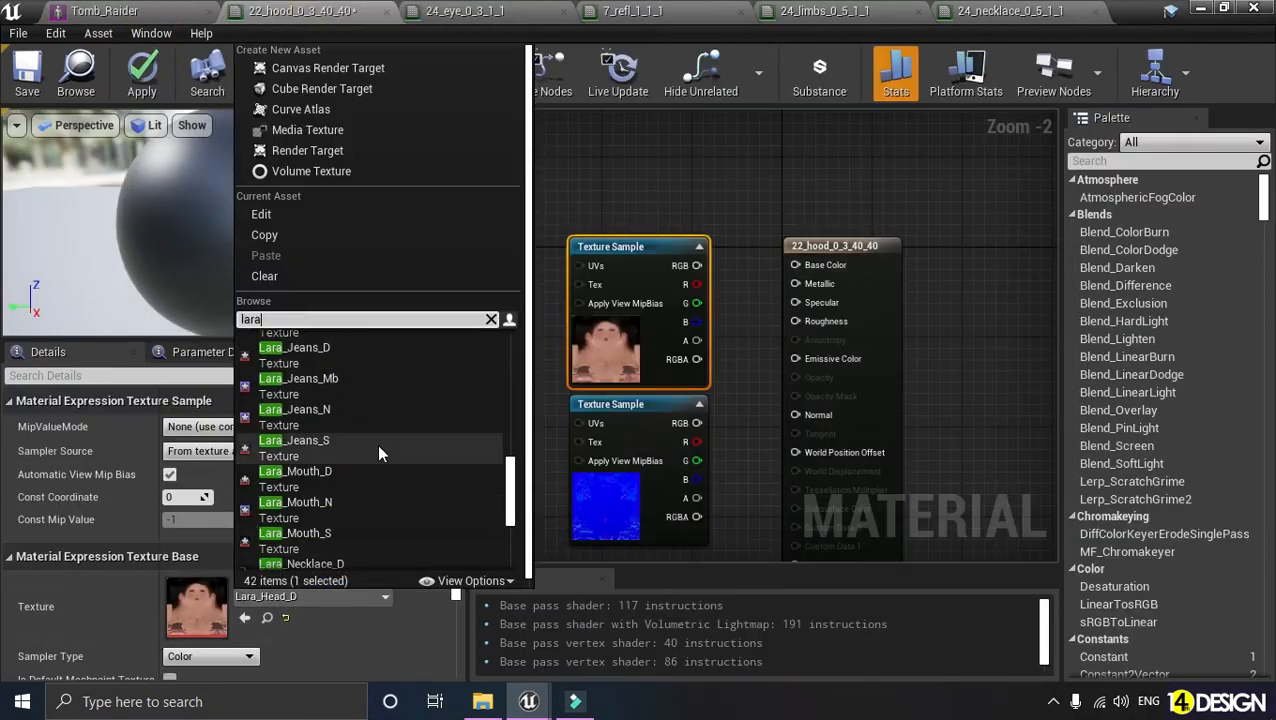
scroll(350, 444, "up", 8)
scroll(392, 512, "down", 3)
left_click(392, 512)
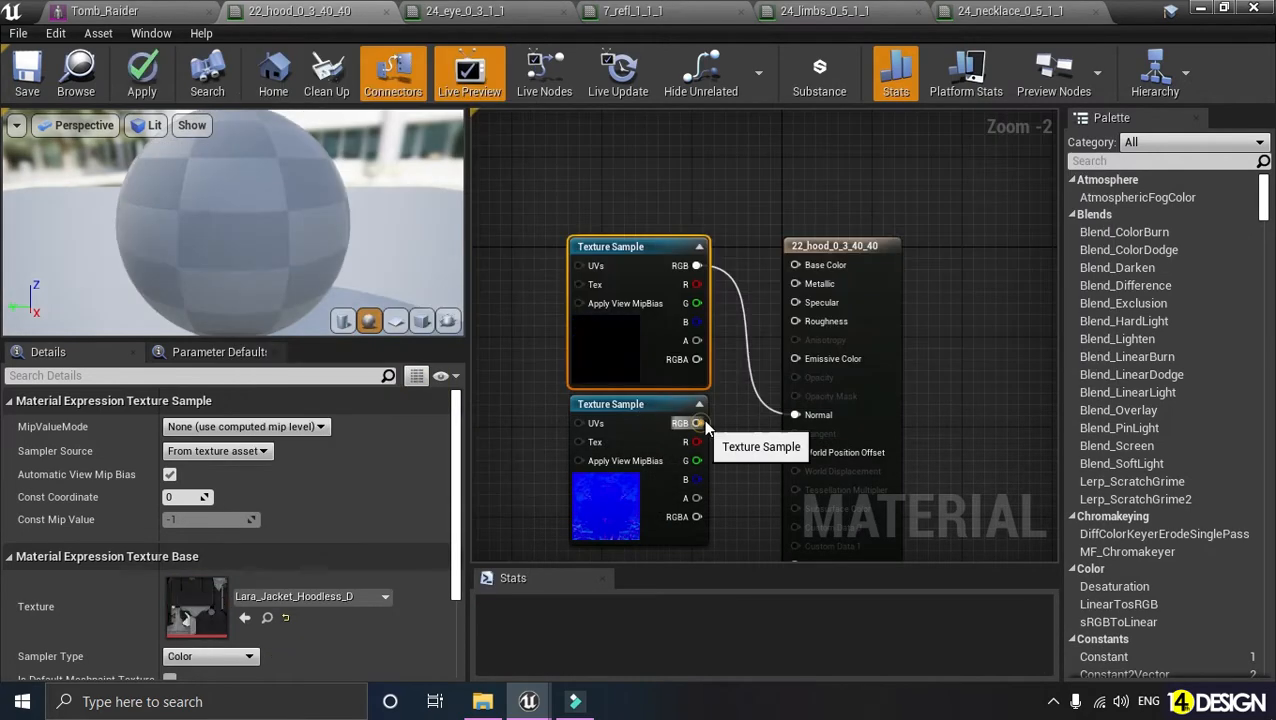
Leave a single Lara_Jacket_Hood_Mb sample connected to the hood material's Normal input and save the material
left_click_drag(618, 342, 603, 305)
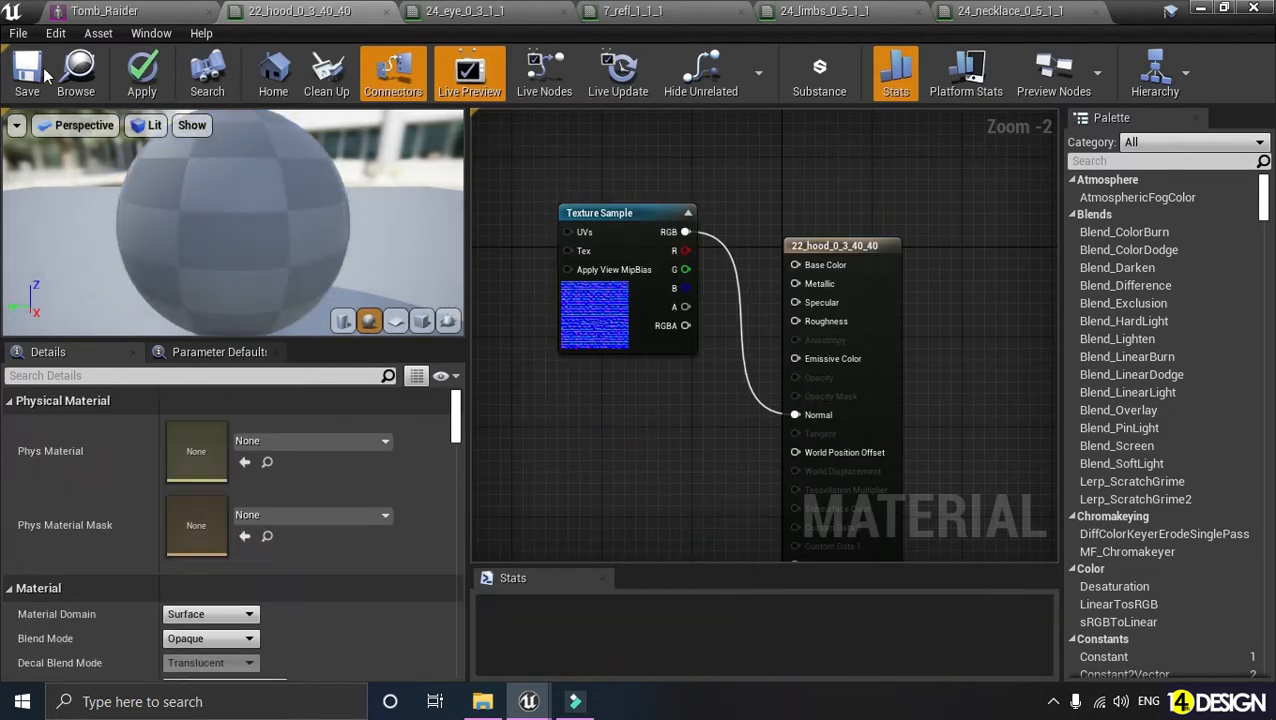
left_click(27, 75)
Duplicate the hood material's Lara_Jacket_Hood_Mb sample, place the copy below it and choose Lara_Jacket_Hoodless_D as its texture
scroll(665, 340, "down", 1)
left_click(660, 335)
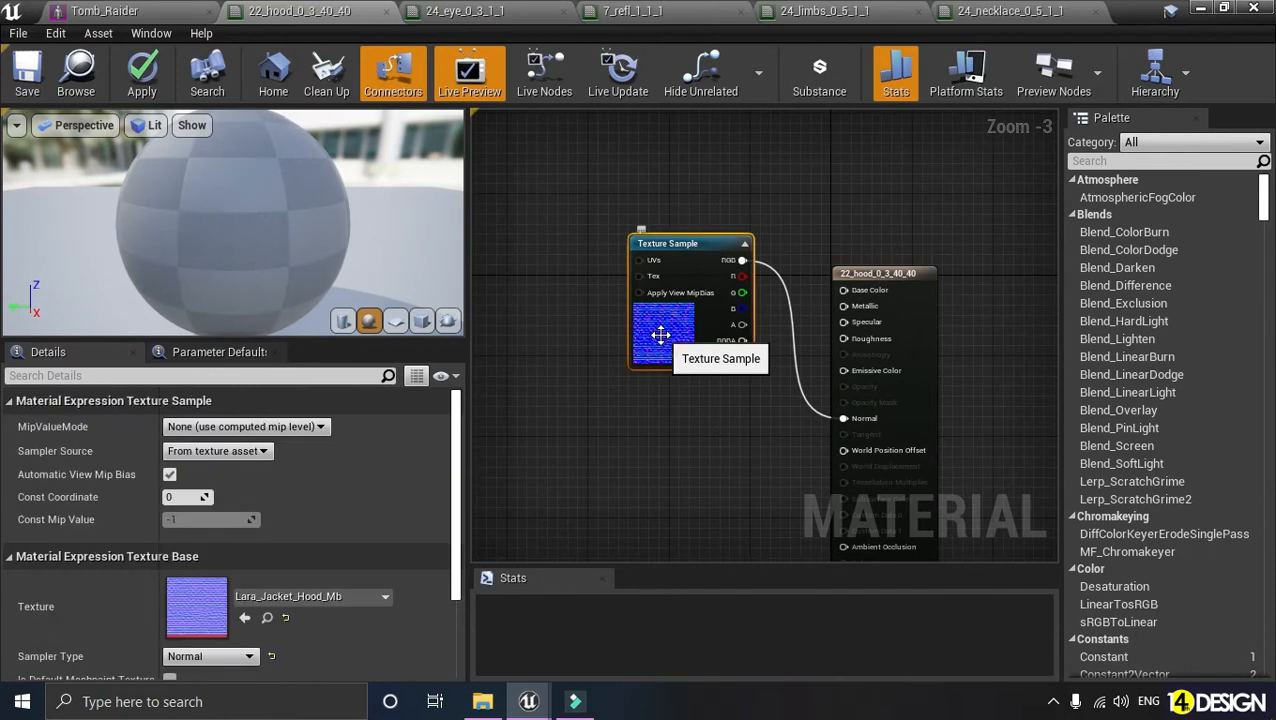
key("ctrl+w")
left_click_drag(722, 451, 692, 493)
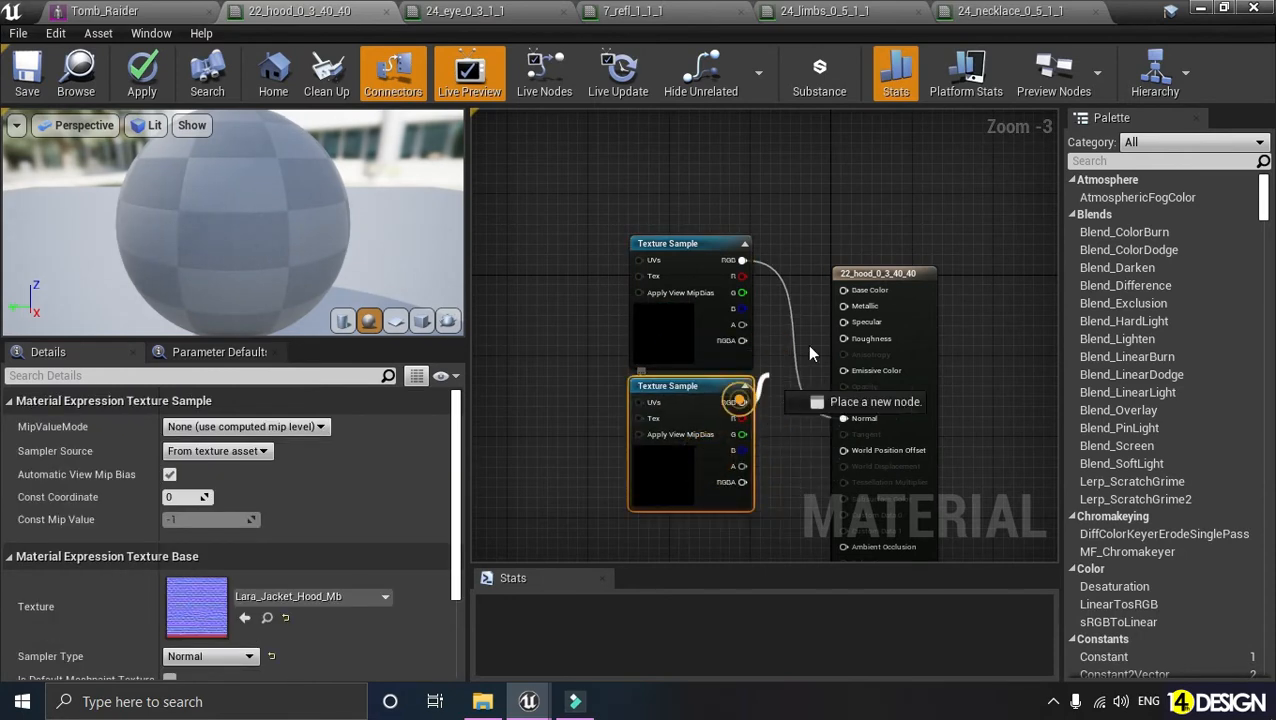
left_click(338, 597)
left_click(389, 488)
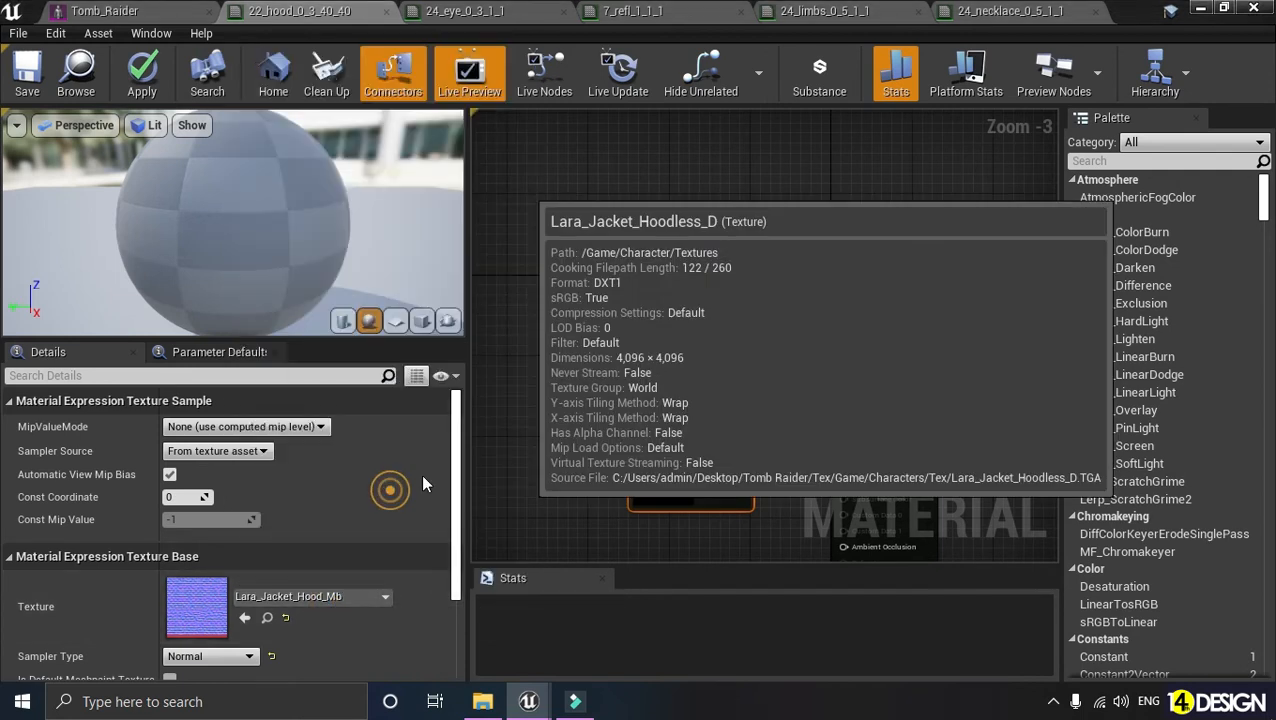
Inspect the jacket and hood on the Tomb_Raider mesh up close and from an angle, and recheck the 22_hood_0_3_40_40 material graph
left_click(120, 11)
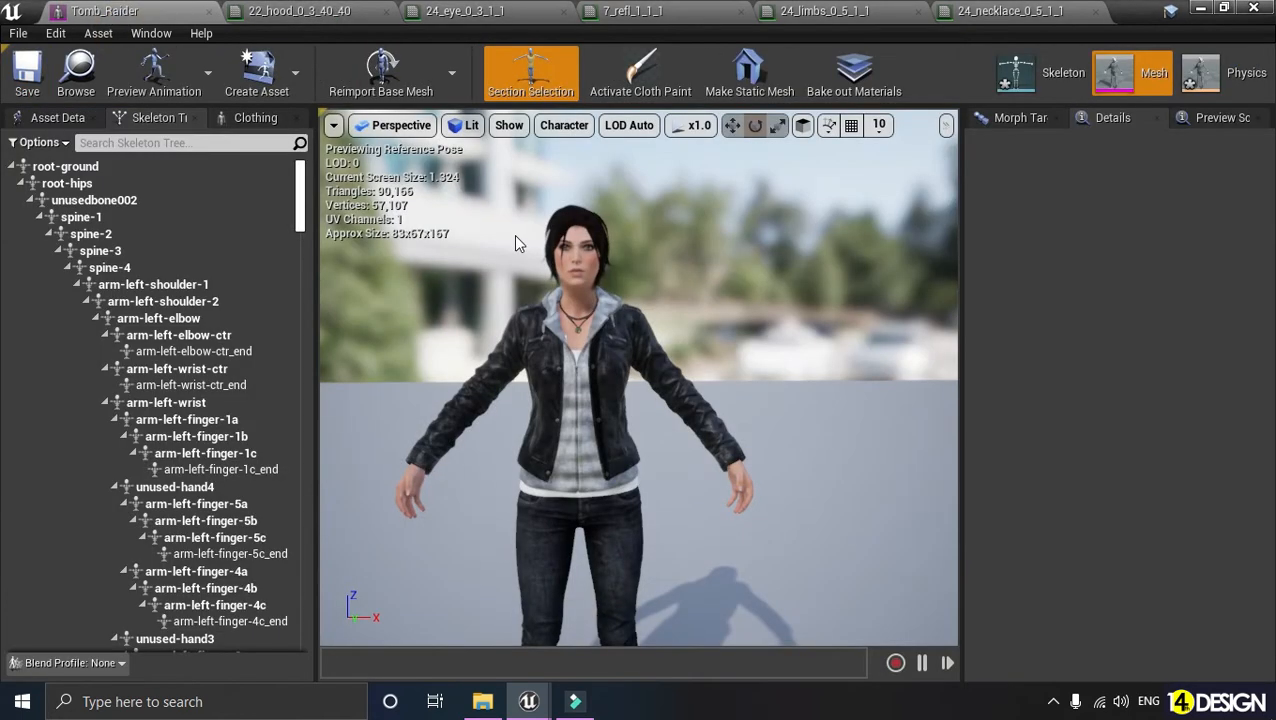
scroll(611, 362, "up", 8)
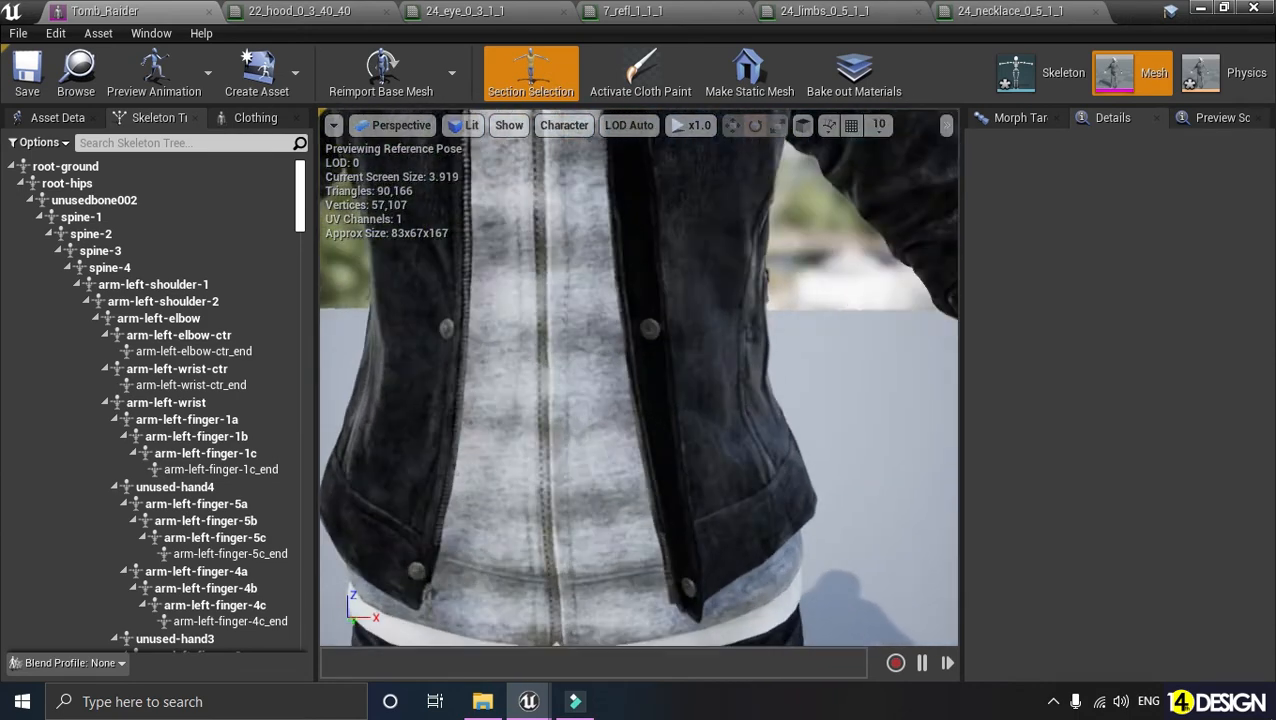
scroll(622, 390, "down", 8)
scroll(622, 398, "up", 4)
scroll(622, 395, "down", 6)
left_click_drag(623, 392, 690, 435, "alt")
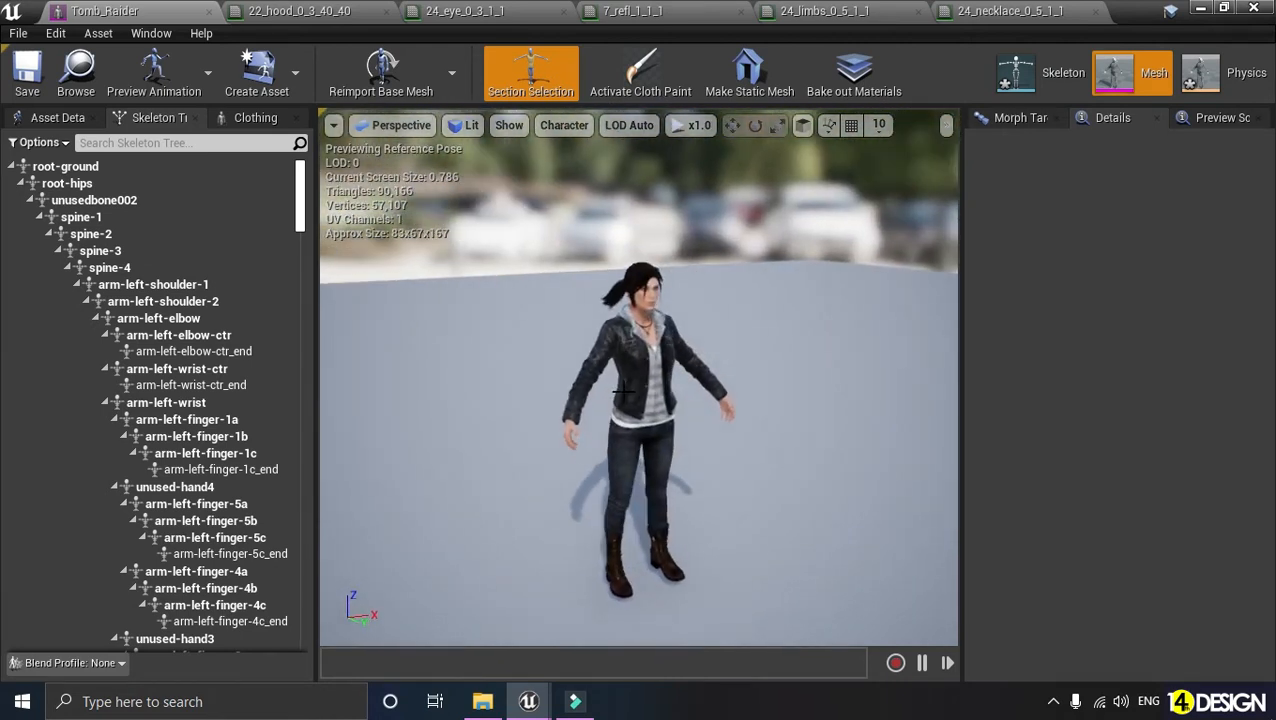
left_click(300, 11)
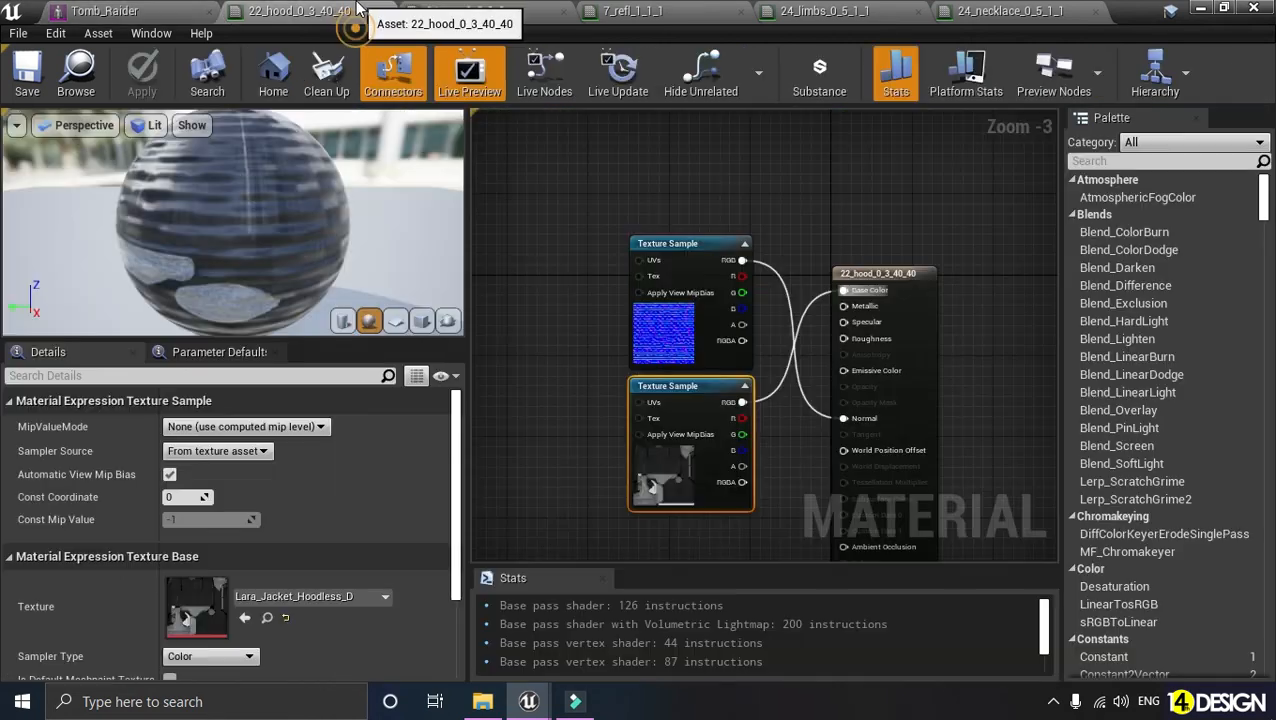
right_click_drag(573, 298, 548, 278)
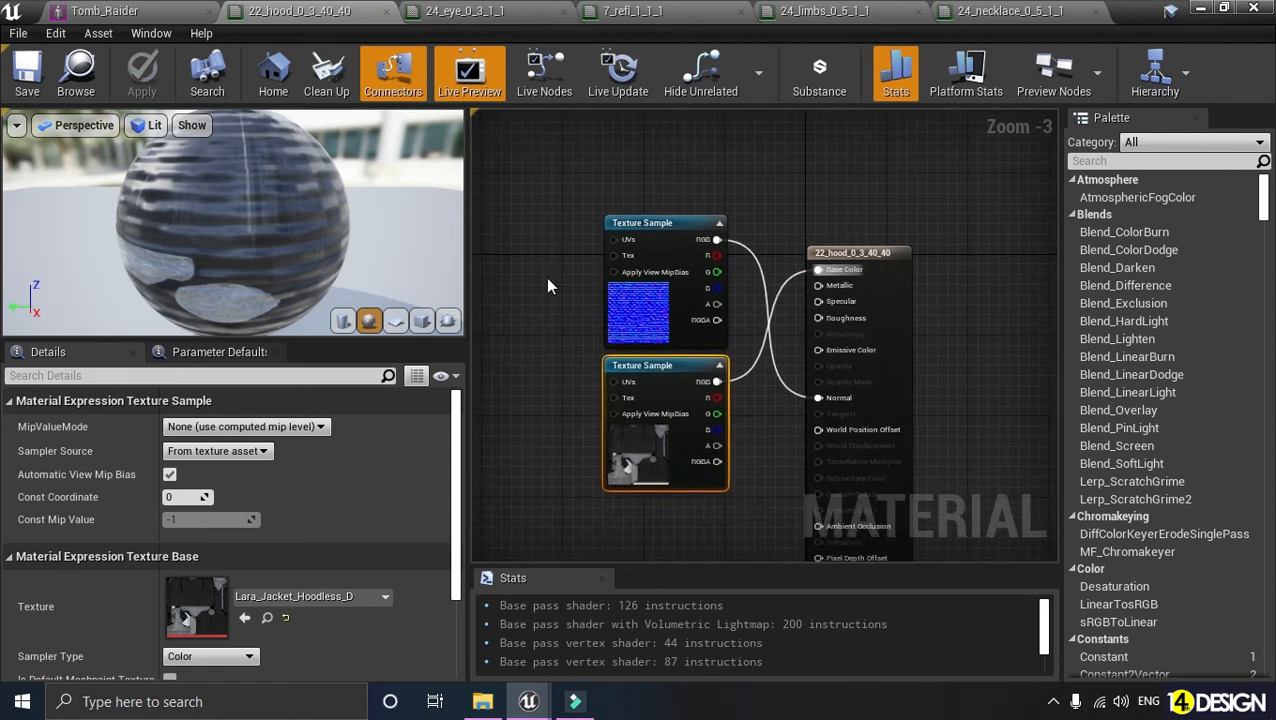
Close the 22_hood_0_3_40_40 material and save the 24_eye_0_3_1_1 material
left_click(386, 13)
left_click(386, 13)
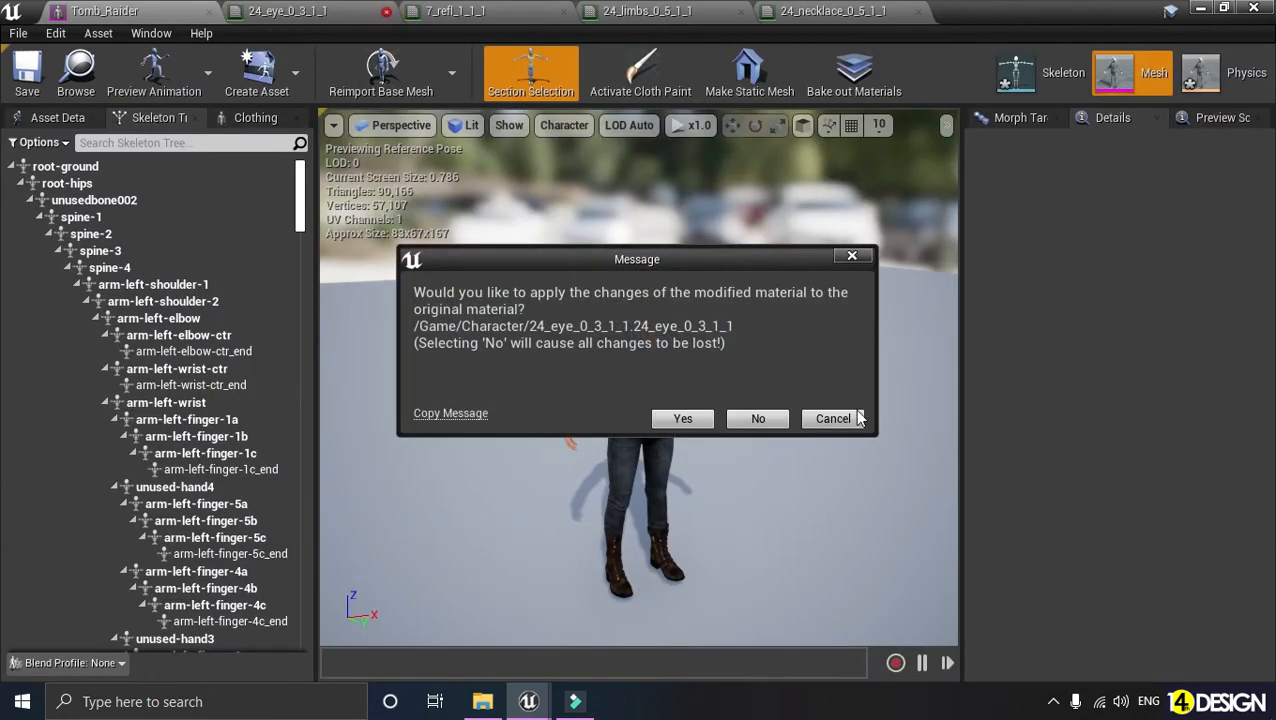
left_click(830, 419)
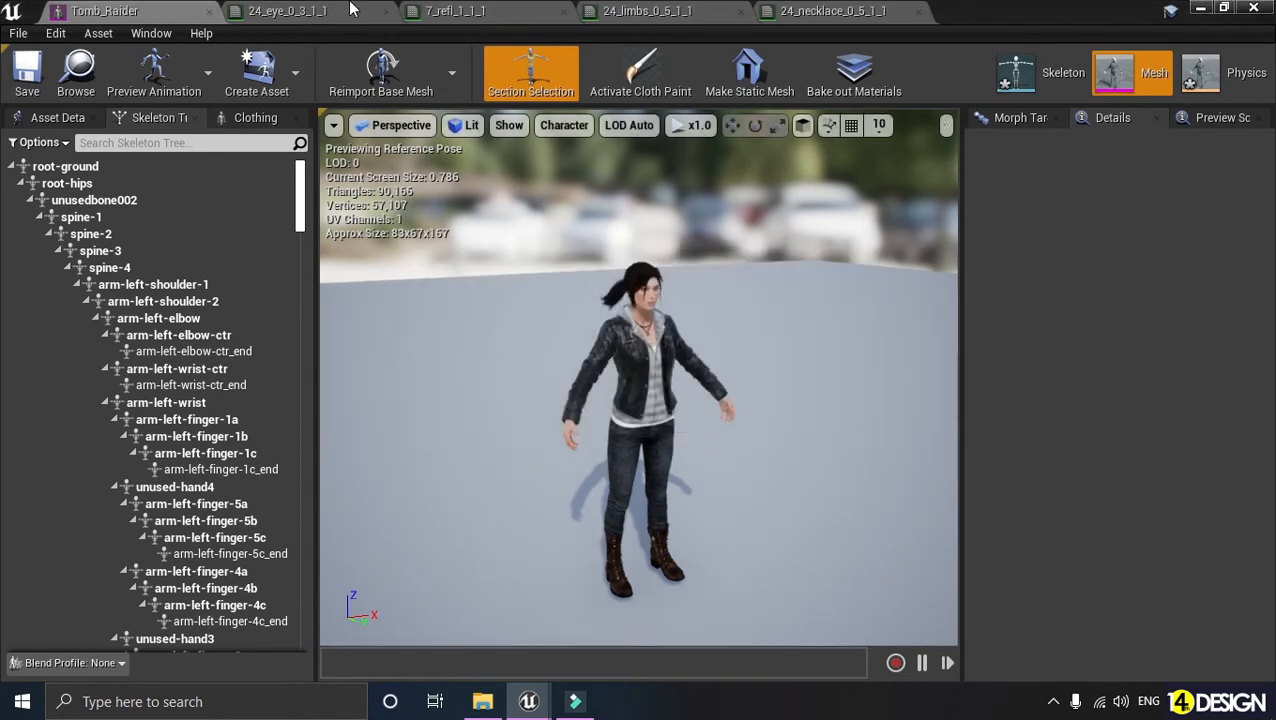
left_click(310, 14)
left_click(27, 72)
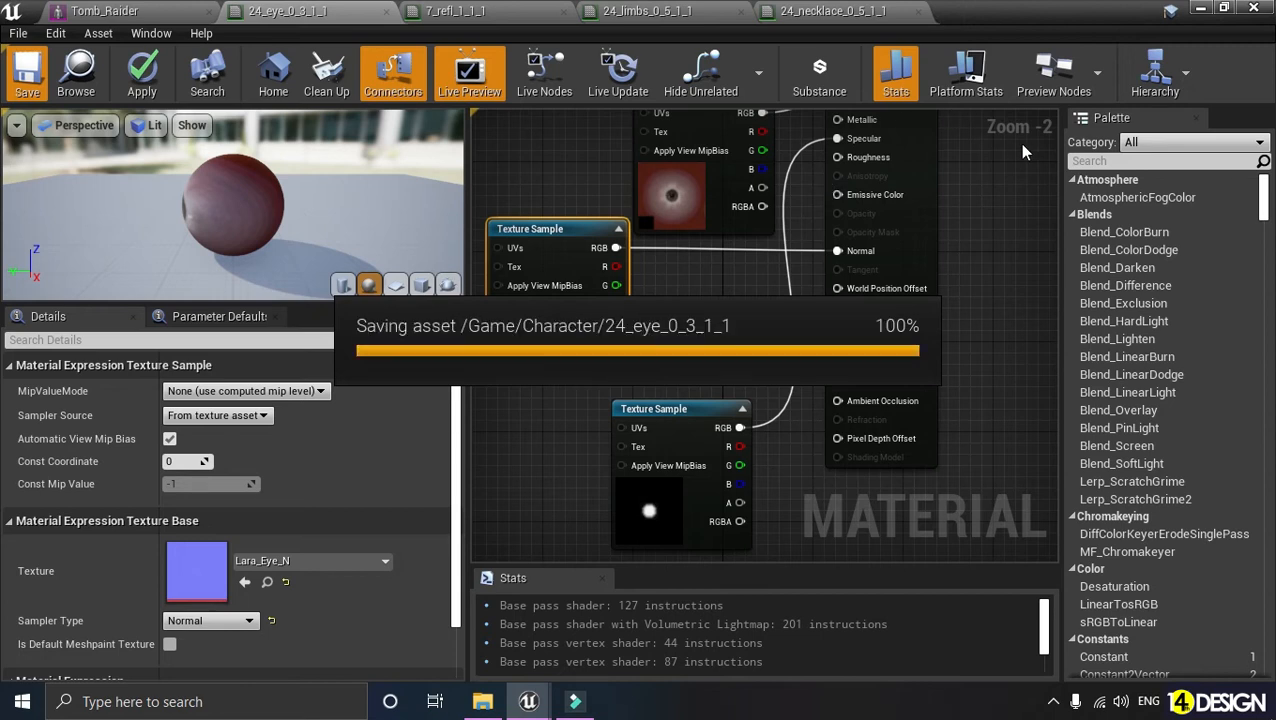
Open the 24_ribbon_0_5_1_1 material from the Character folder and replace its Param node with a Texture Sample
left_click(1199, 9)
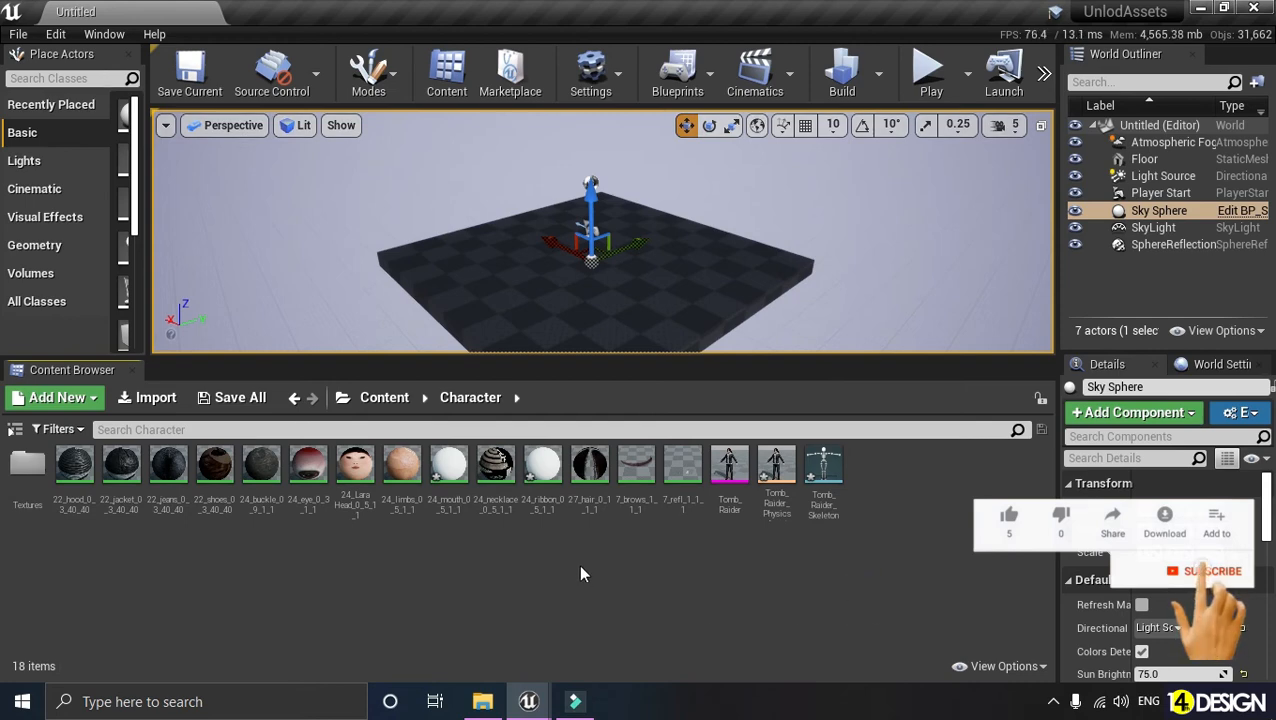
double_click(545, 468)
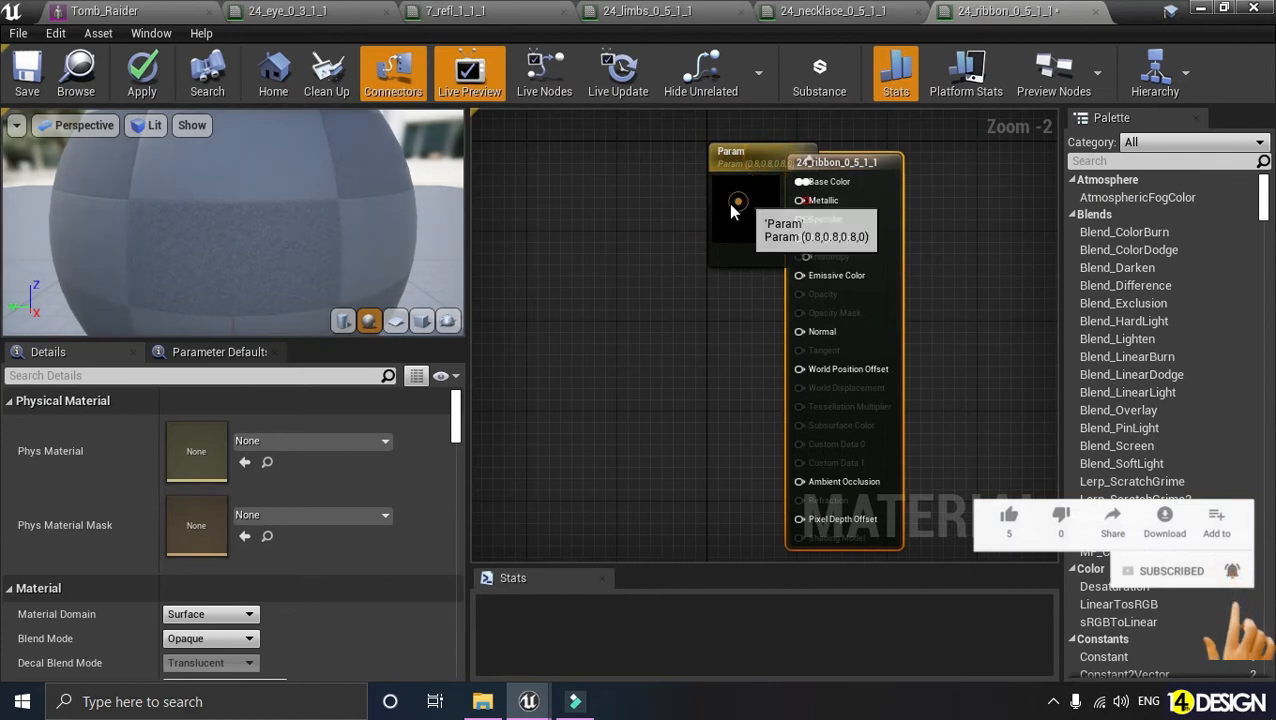
right_click(580, 197)
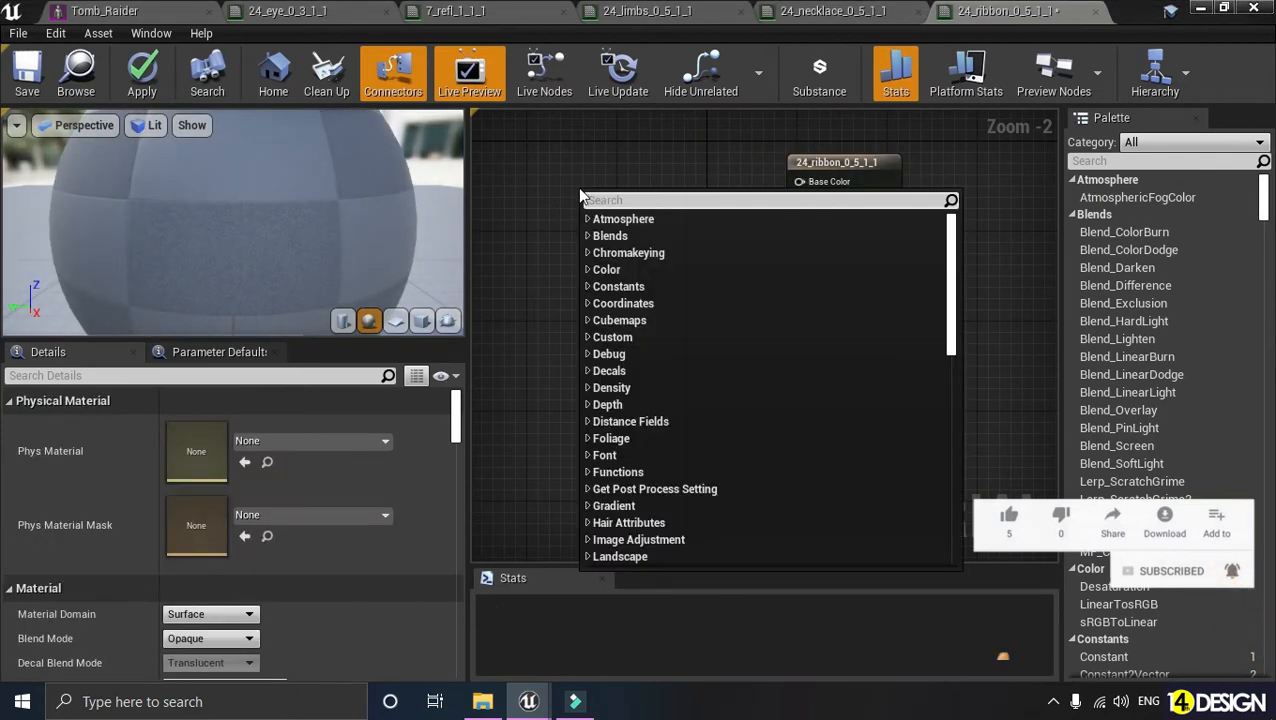
type("texture sam")
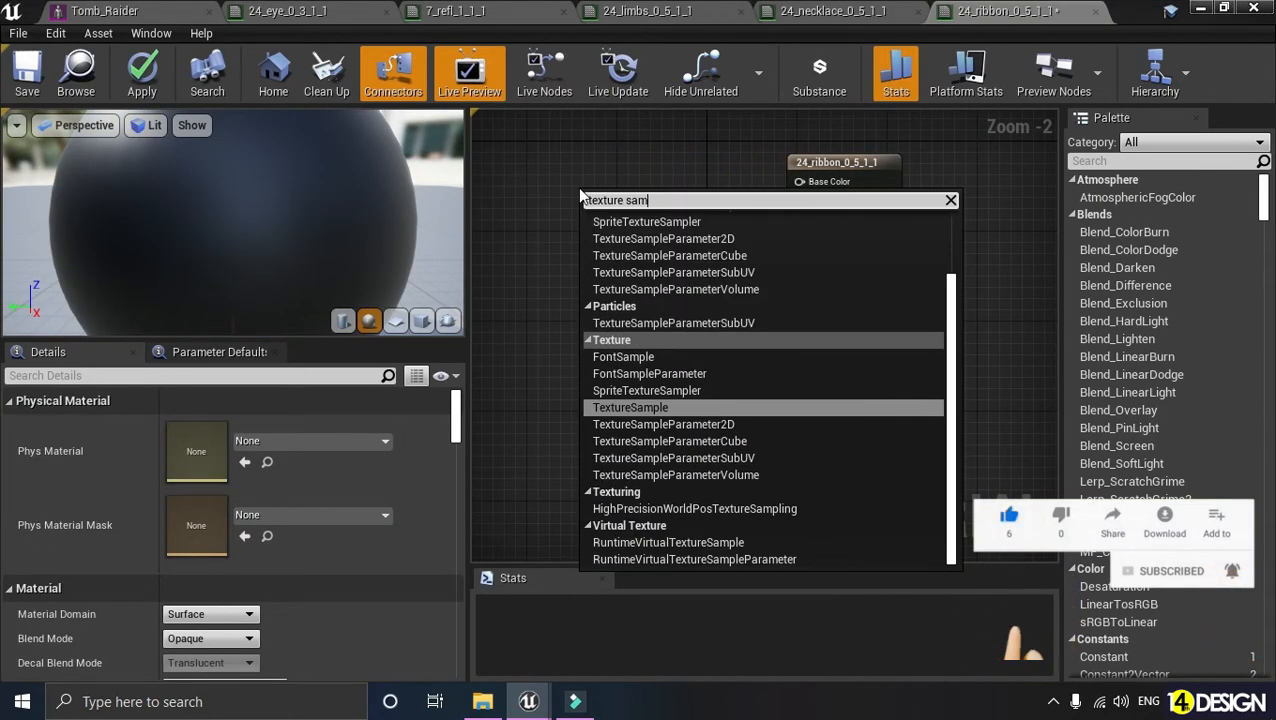
left_click(713, 406)
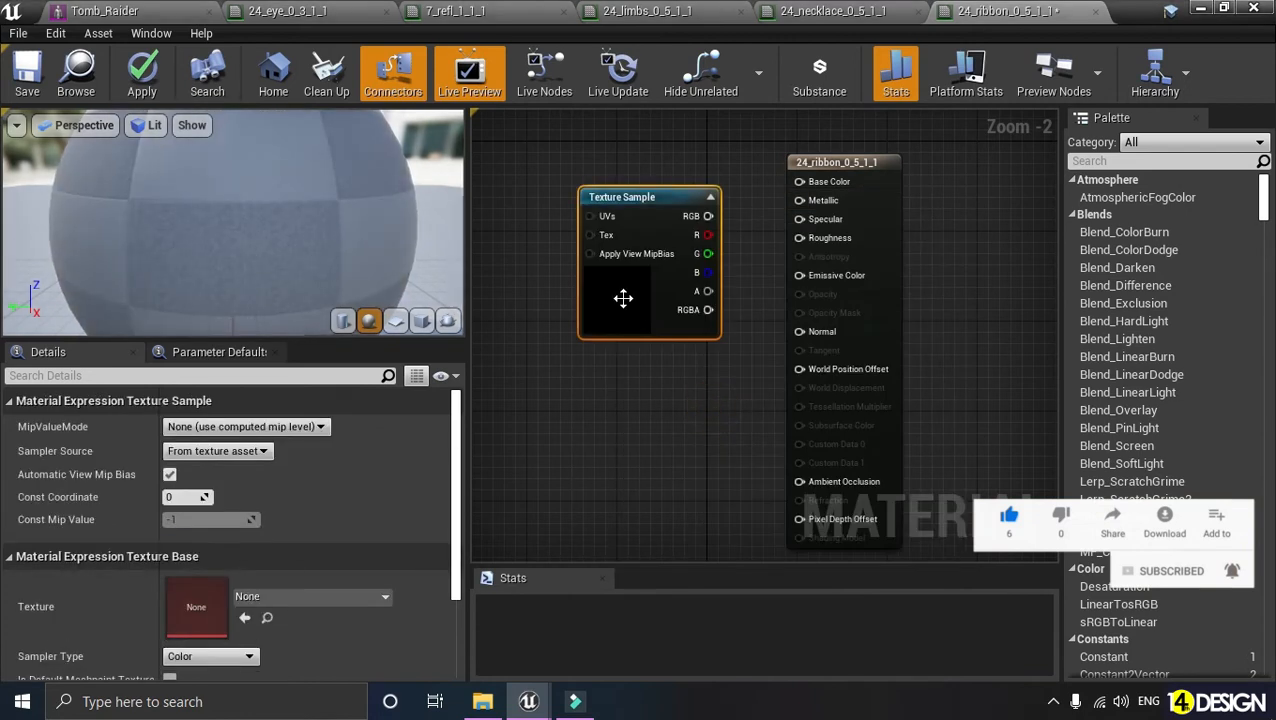
Search the textures for "hair", assign Lara_Hair_Tie_D to the ribbon material's Texture Sample and move the node away from the material node
left_click(345, 596)
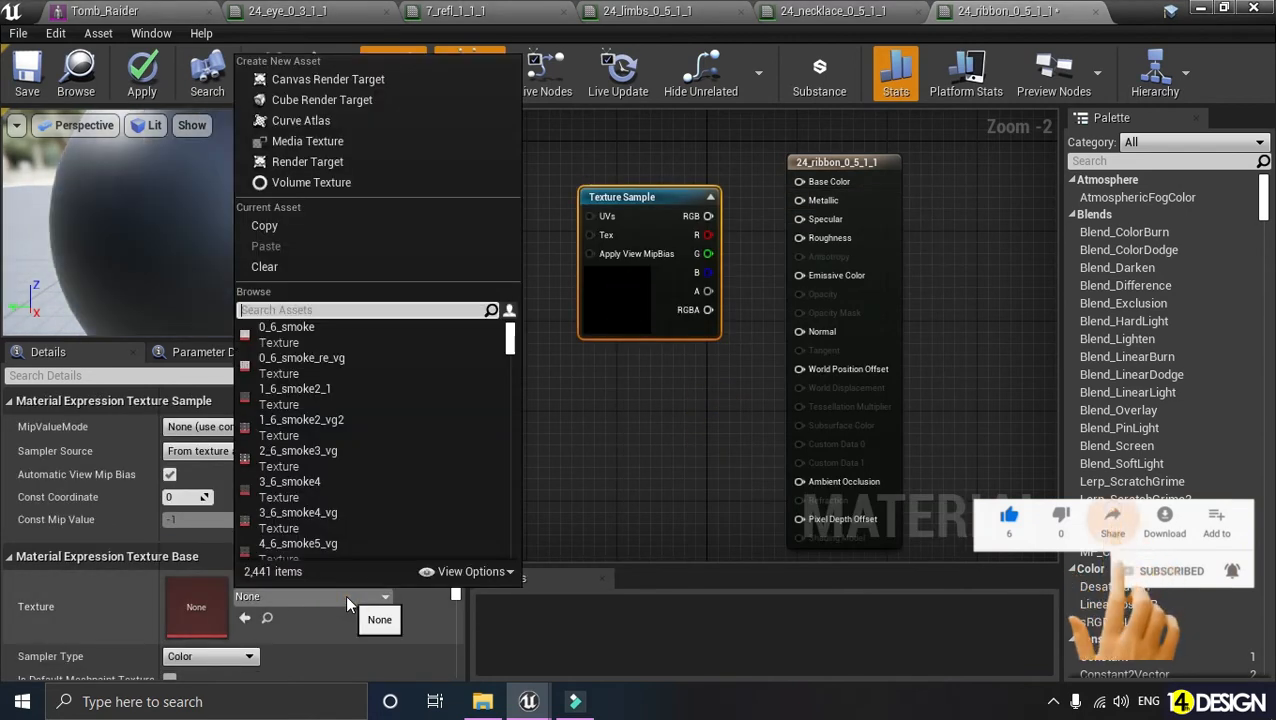
type("hair")
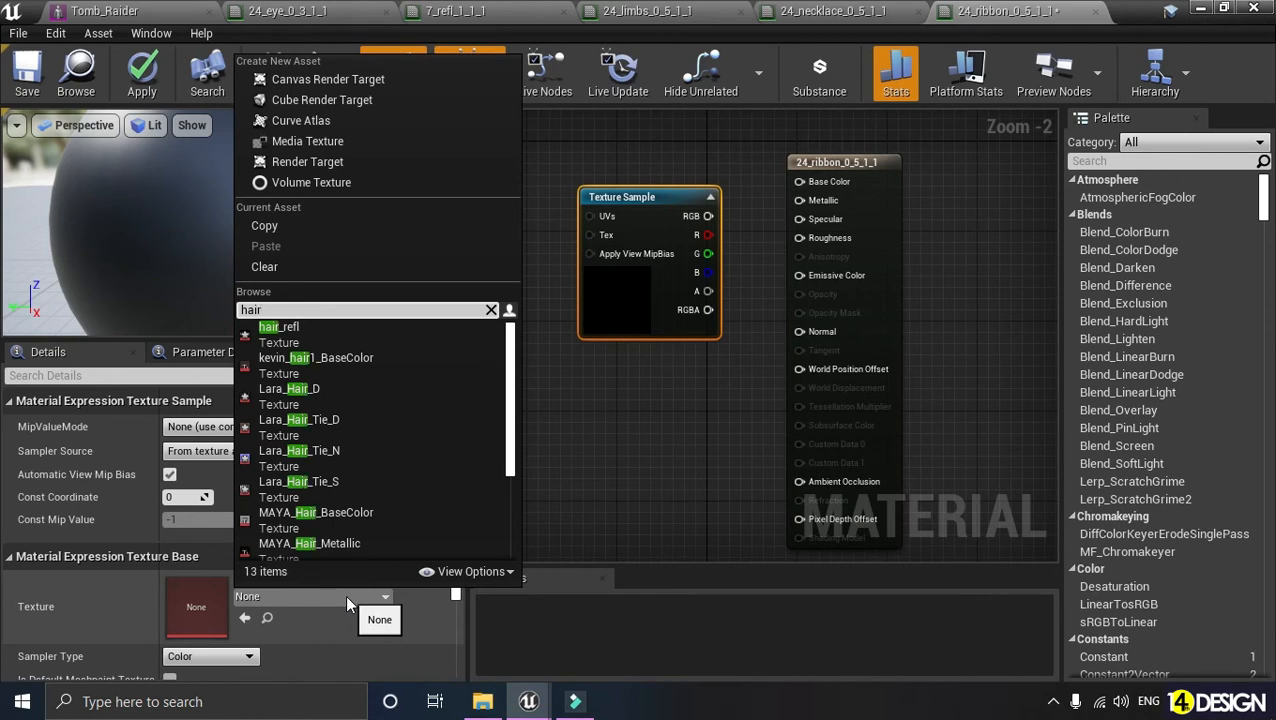
left_click(338, 428)
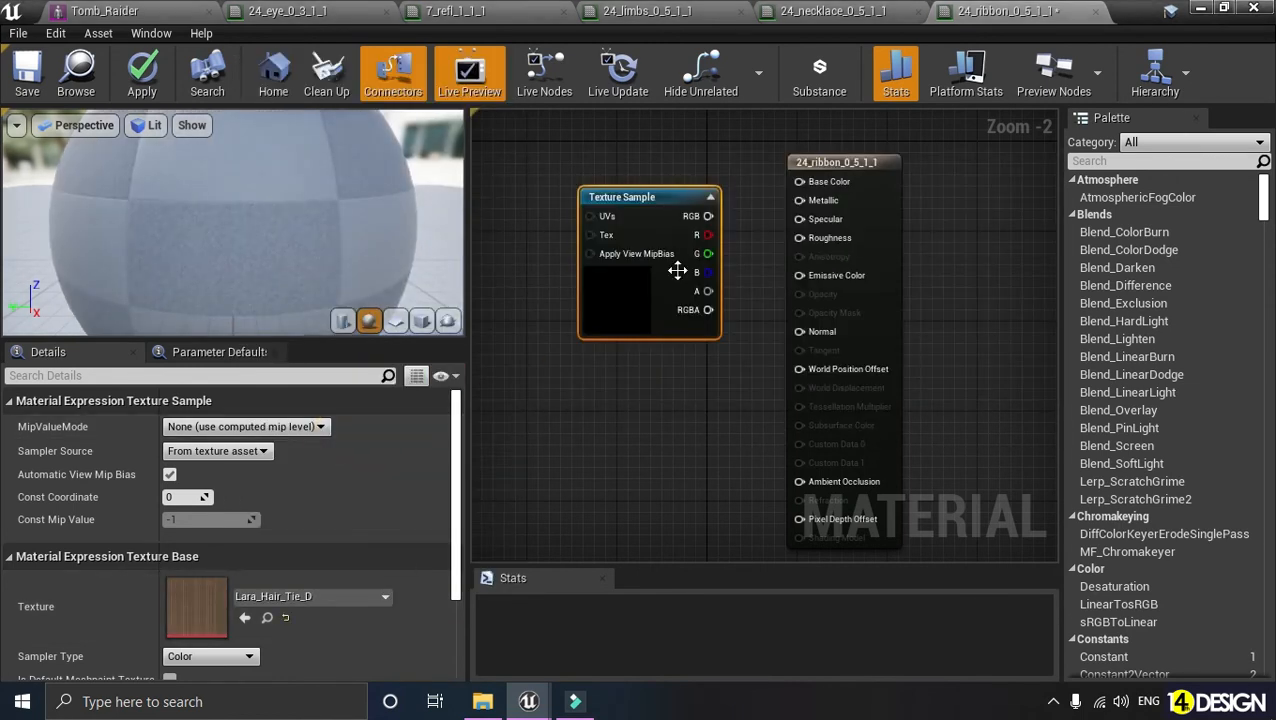
left_click_drag(638, 309, 598, 287)
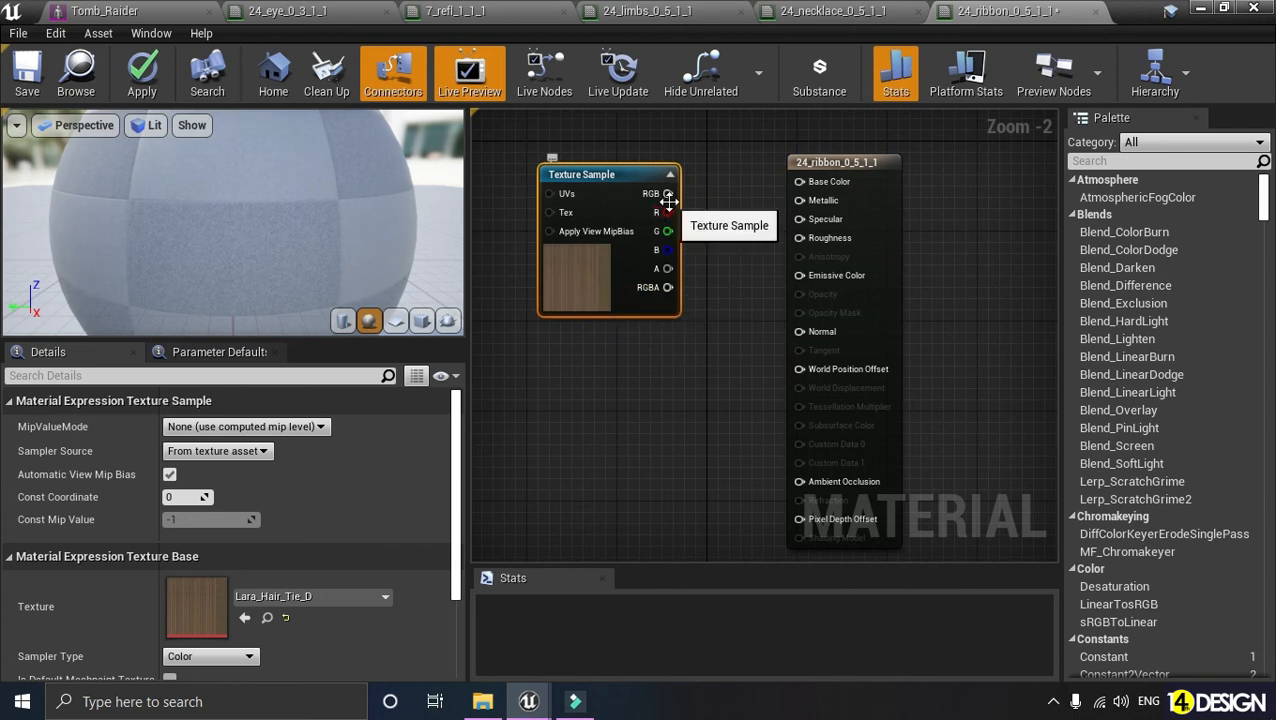
left_click_drag(668, 196, 798, 281)
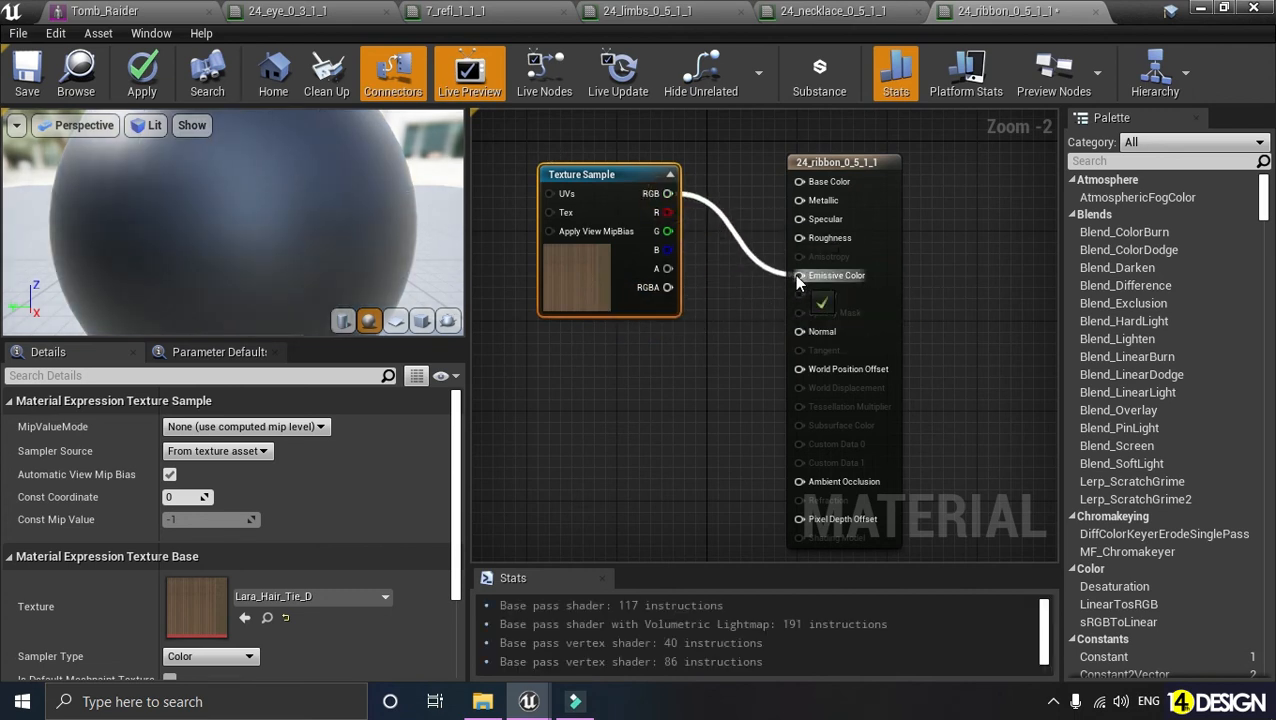
left_click_drag(794, 274, 814, 246)
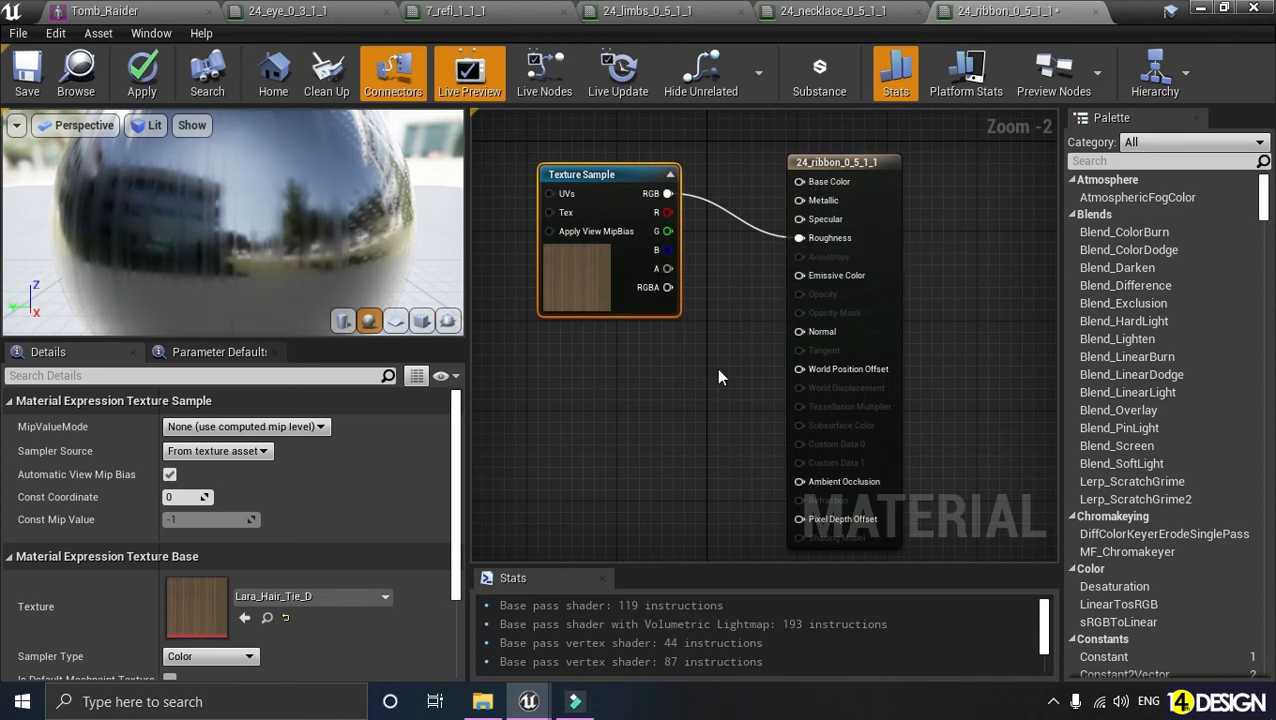
left_click(740, 222, "alt")
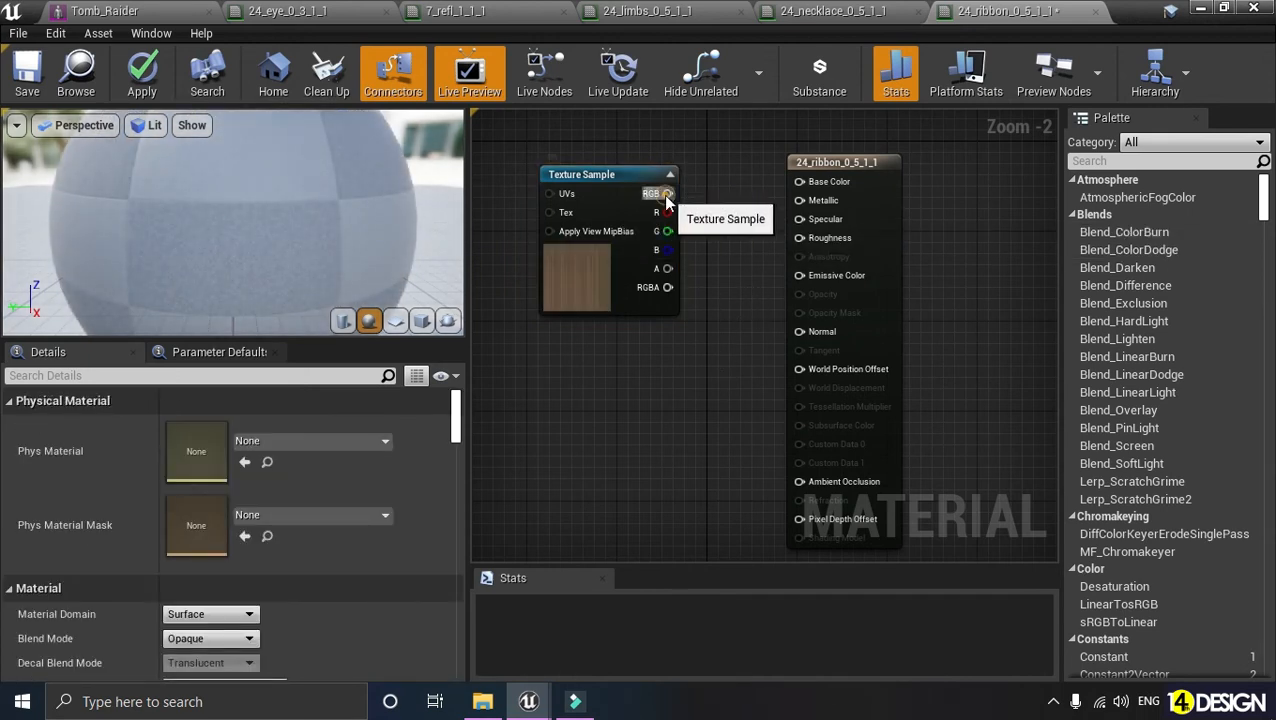
Connect the Lara_Hair_Tie_D sample to Base Color and add a second Texture Sample using Lara_Hair_Tie_N for Normal
left_click_drag(667, 194, 810, 189)
left_click_drag(609, 289, 609, 421)
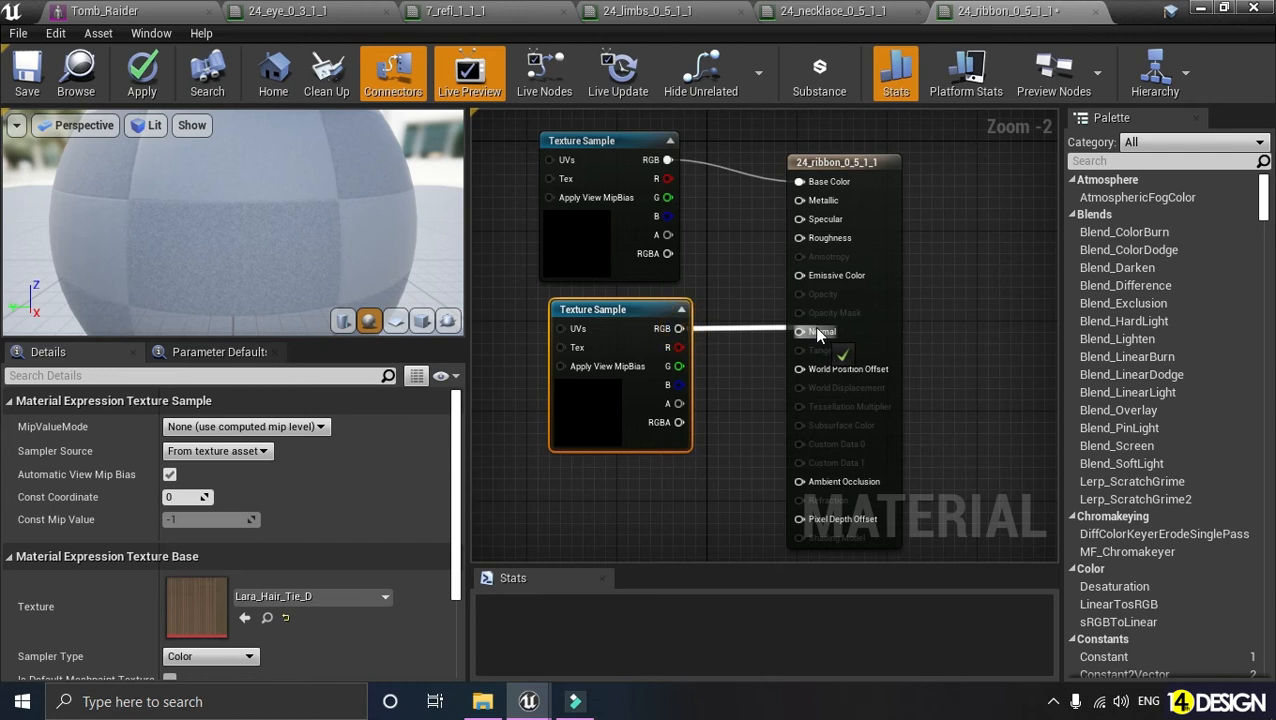
left_click(300, 596)
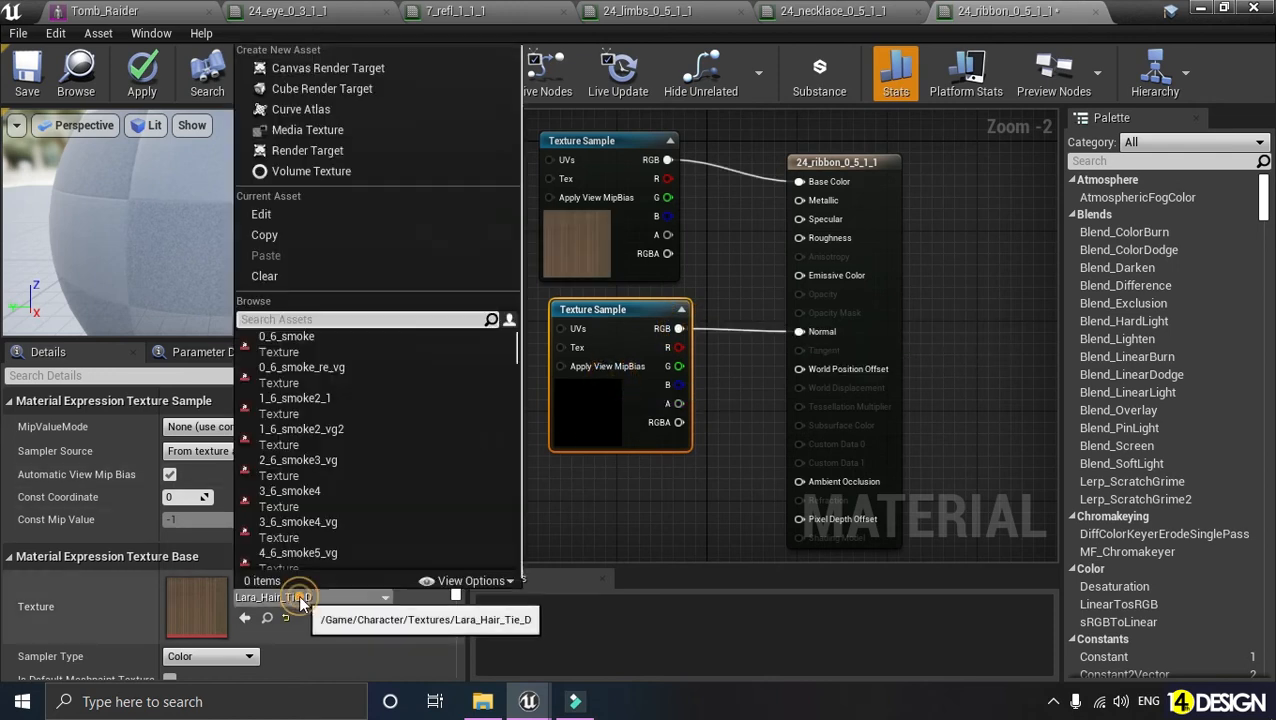
left_click(360, 488)
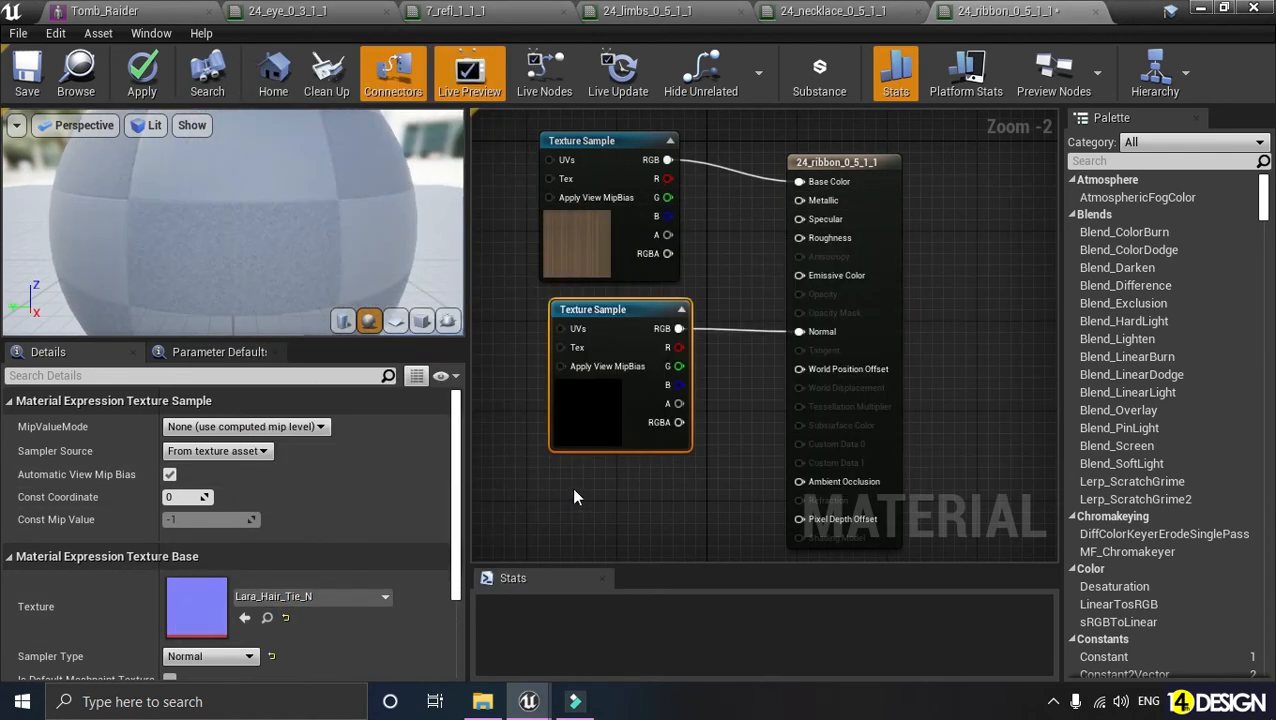
Paste a third Texture Sample using Lara_Hair_Tie_S, connect it to the ribbon material's Specular input and save the material
right_click_drag(571, 490, 597, 418)
left_click(599, 418)
key("ctrl+v")
left_click_drag(712, 440, 827, 183)
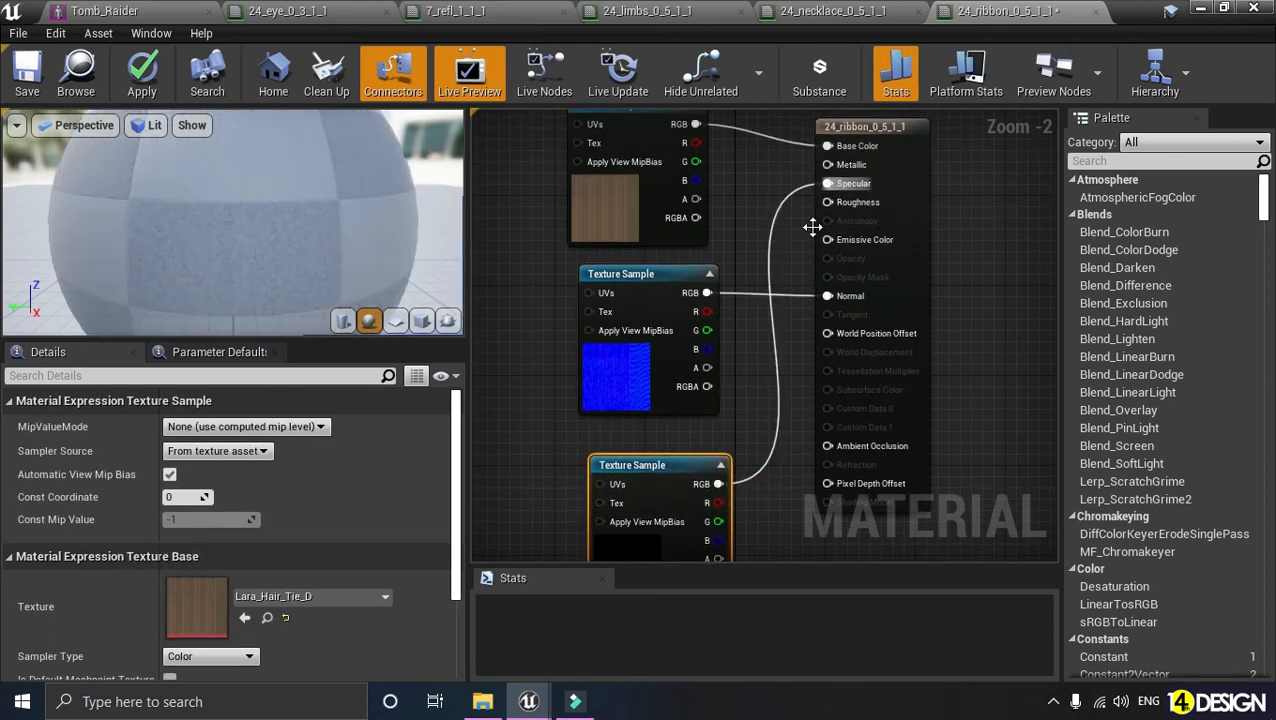
left_click(363, 594)
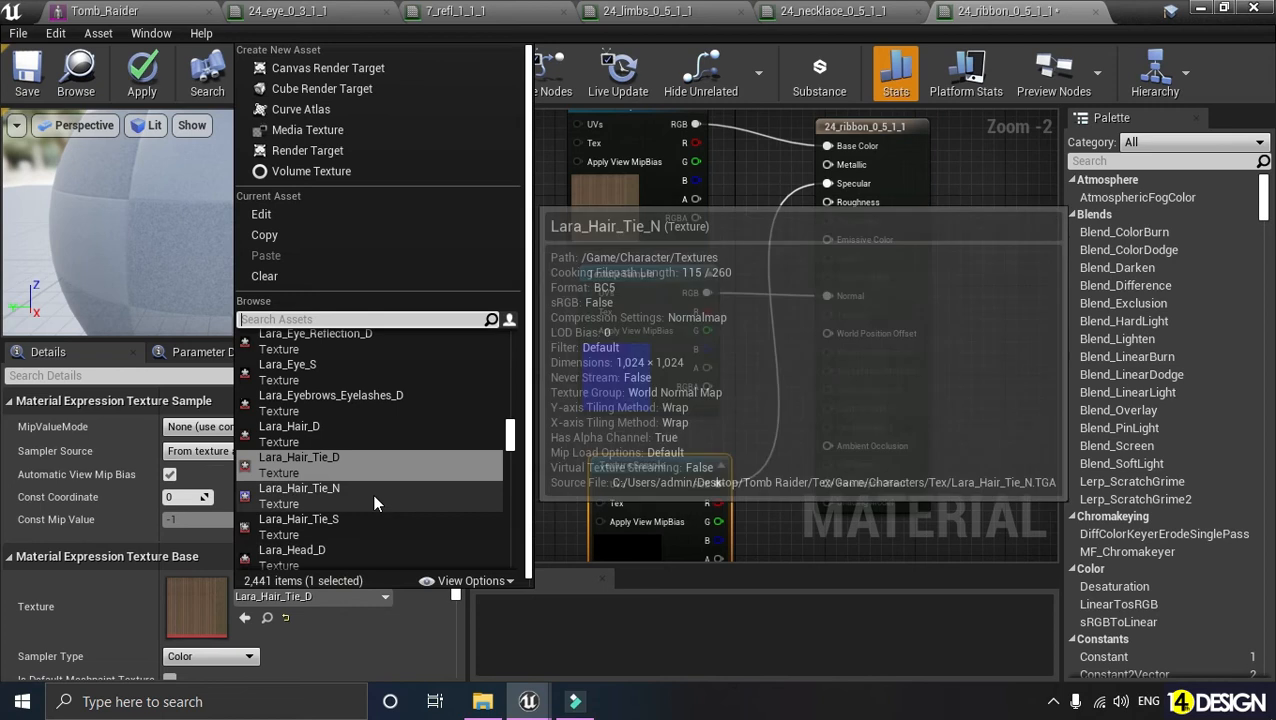
left_click(370, 516)
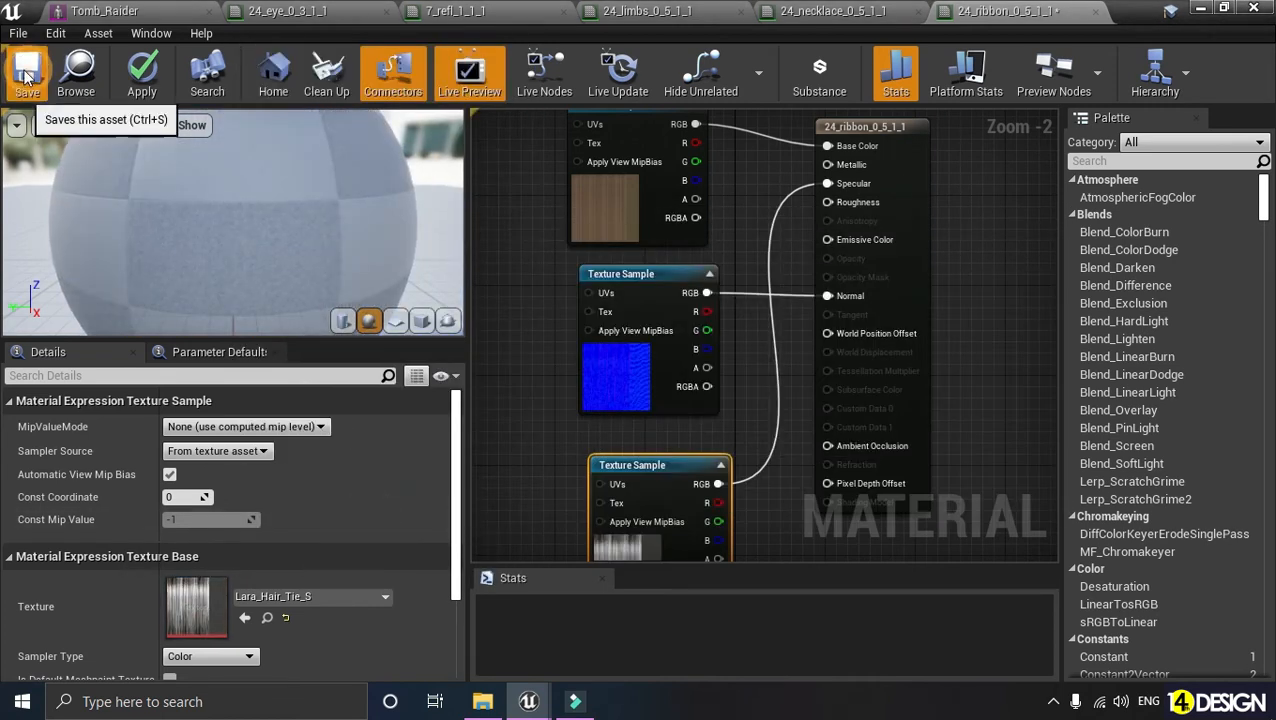
left_click(27, 80)
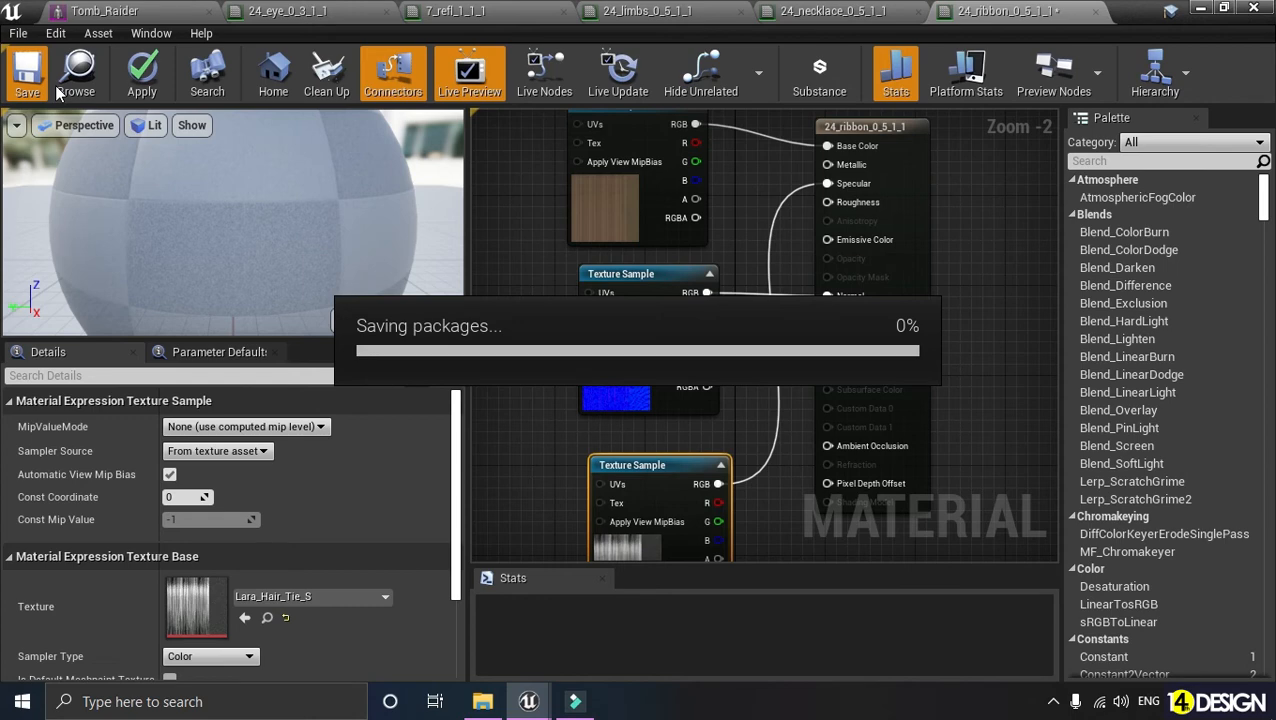
Check the Tomb_Raider mesh from behind and in front, then save it and close the asset editor window
left_click(105, 11)
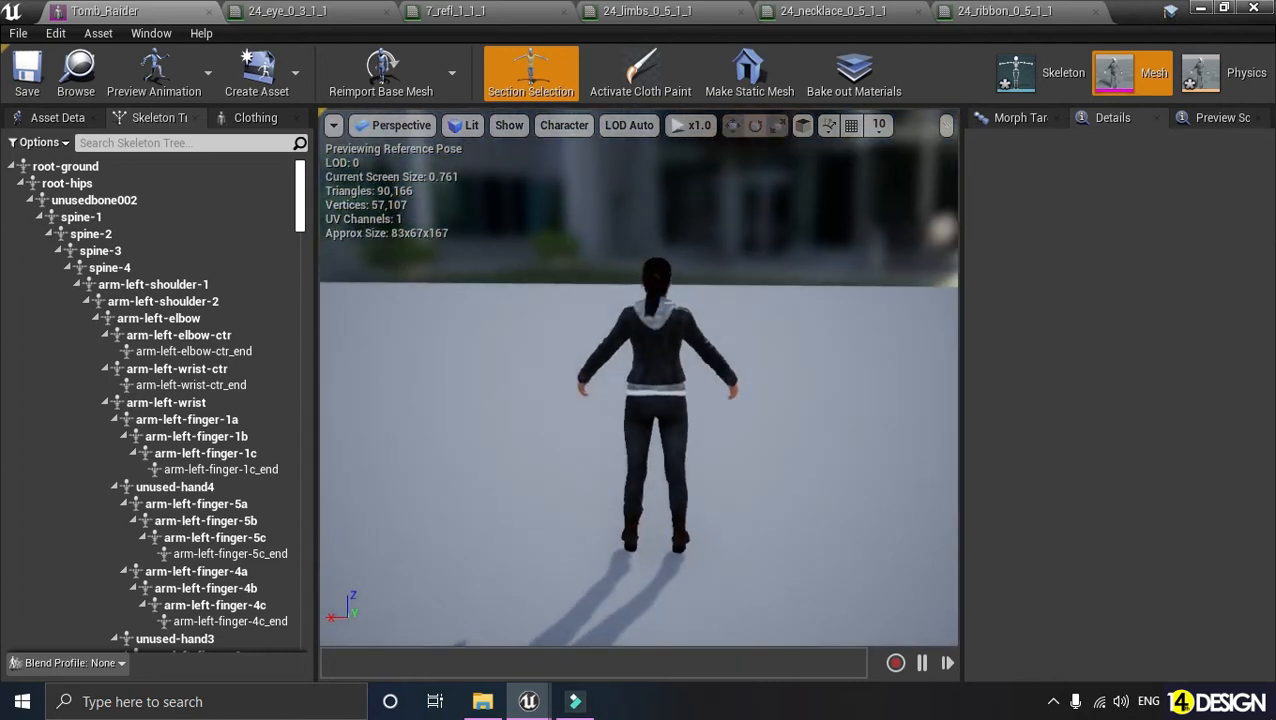
left_click_drag(470, 311, 705, 320, "alt")
right_click_drag(705, 320, 820, 375, "alt")
right_click_drag(640, 378, 685, 398, "alt")
left_click_drag(685, 398, 1180, 395, "alt")
right_click_drag(639, 390, 645, 290, "alt")
left_click(22, 72)
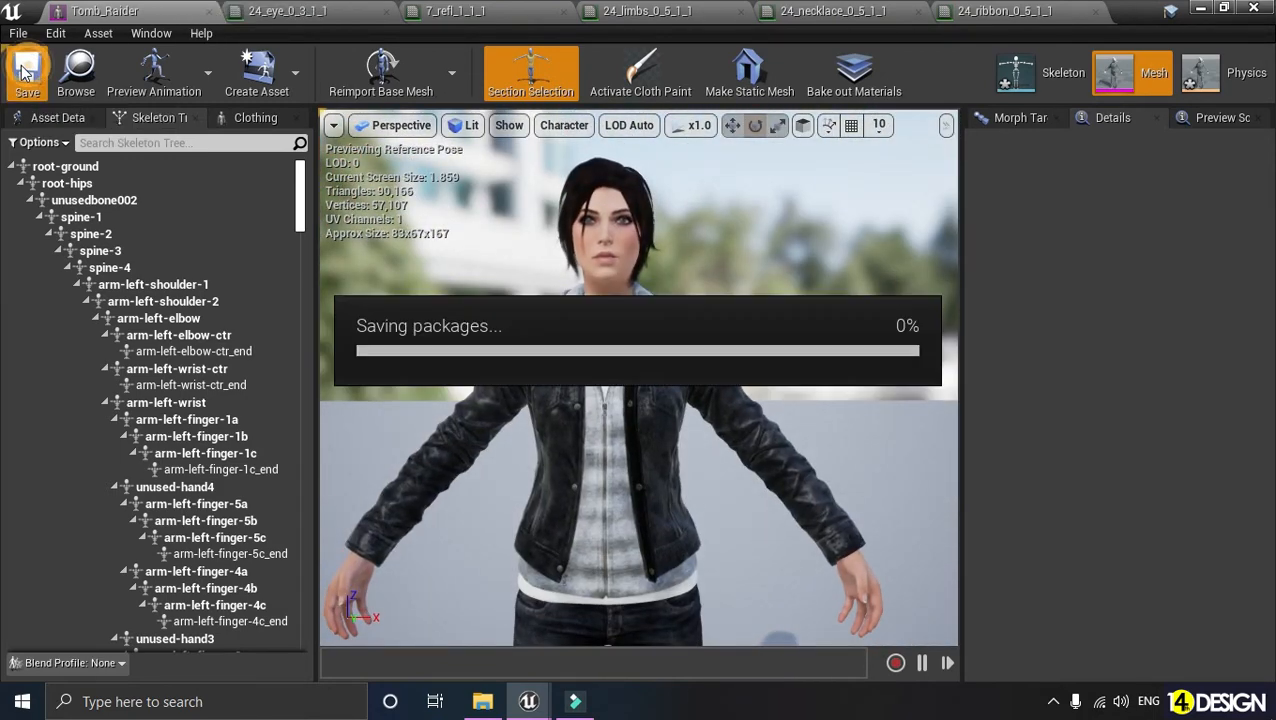
left_click(18, 34)
left_click(58, 136)
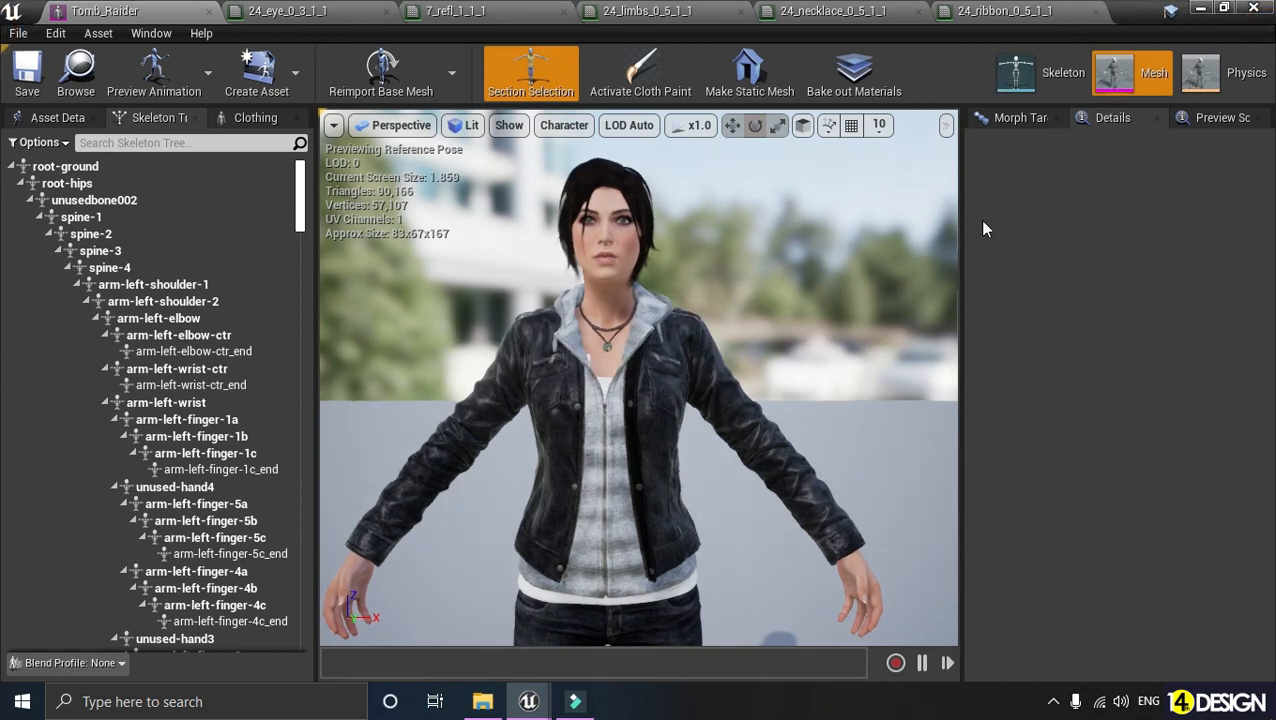
left_click(1262, 8)
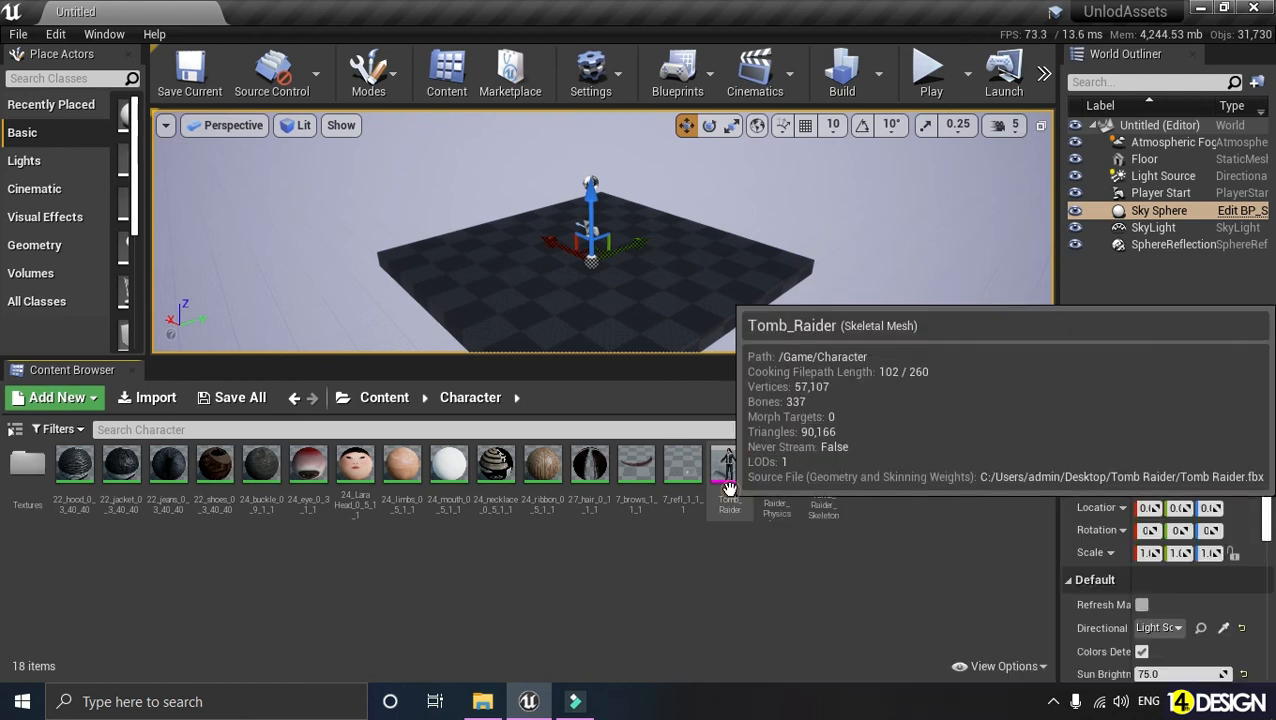
Place the Tomb_Raider skeletal mesh on the level's floor and frame it in the viewport
left_click_drag(726, 472, 622, 291)
left_click(540, 272)
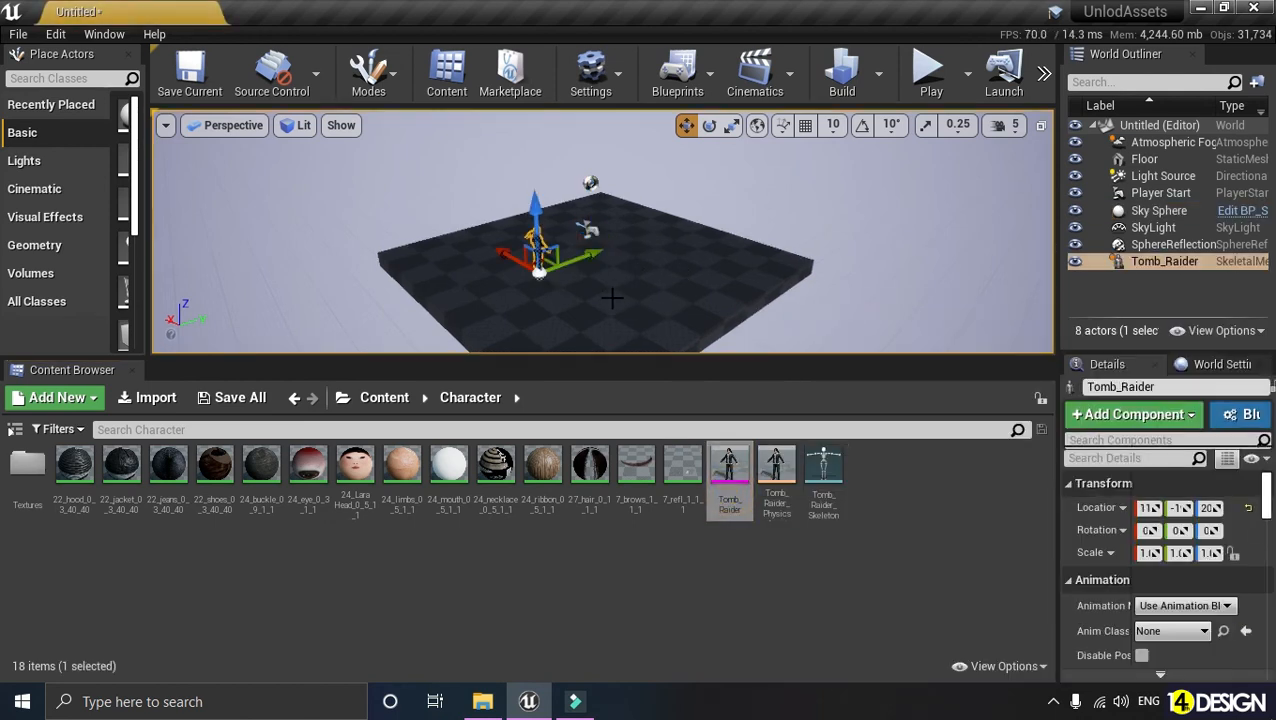
key("f")
left_click_drag(534, 340, 840, 265, "alt")
Rotate the placed Tomb_Raider character by about -78 degrees around its vertical axis and switch back to the Move tool
key("e")
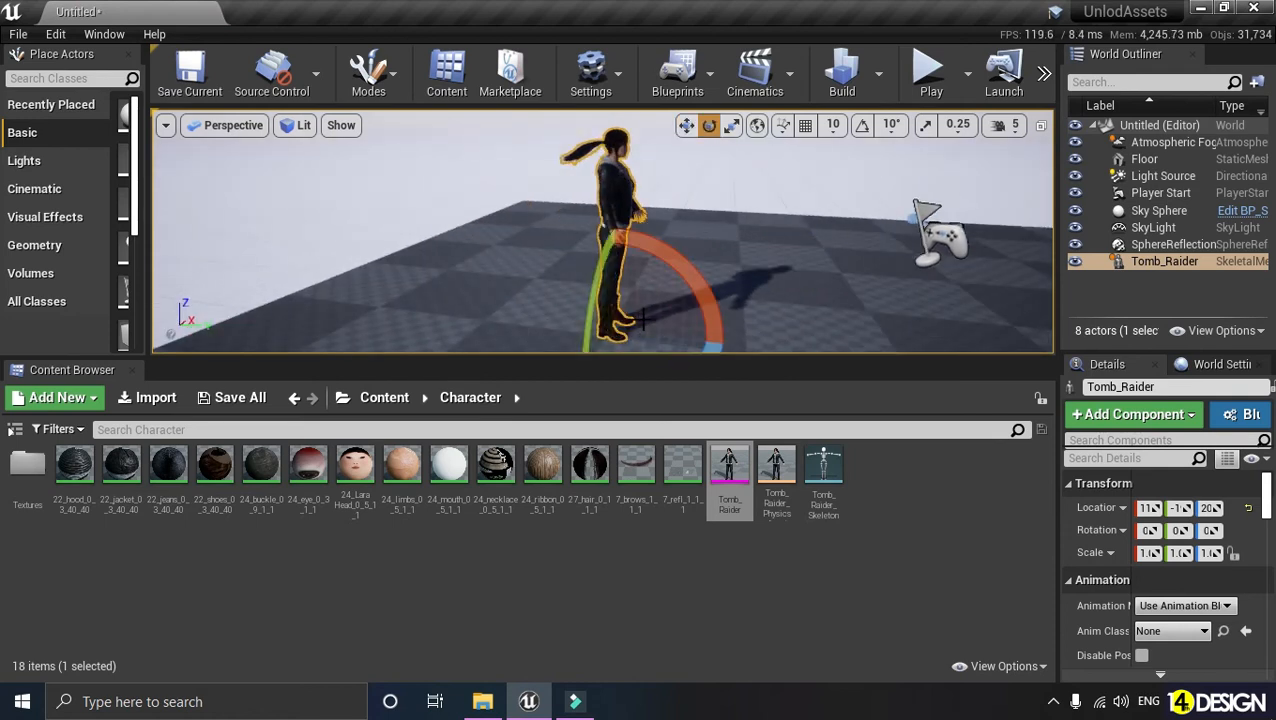
scroll(654, 311, "down", 5)
left_click_drag(638, 325, 634, 329)
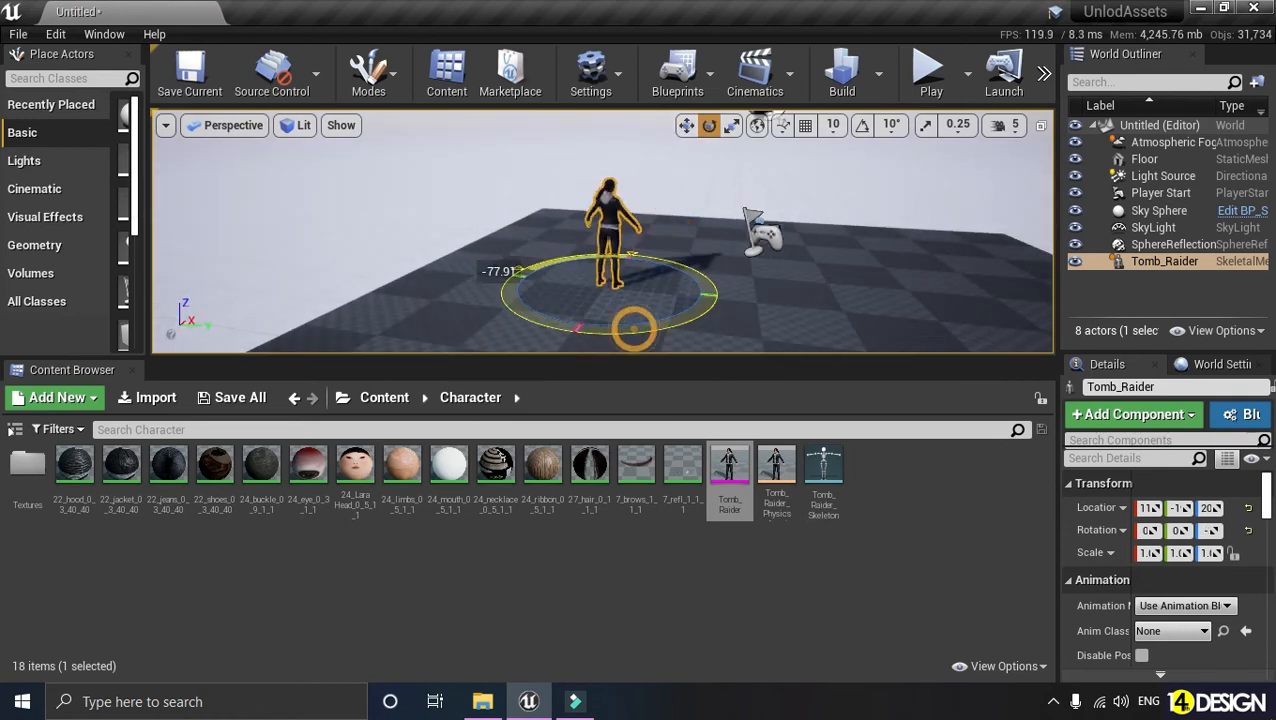
left_click_drag(575, 288, 460, 270, "alt")
key("w")
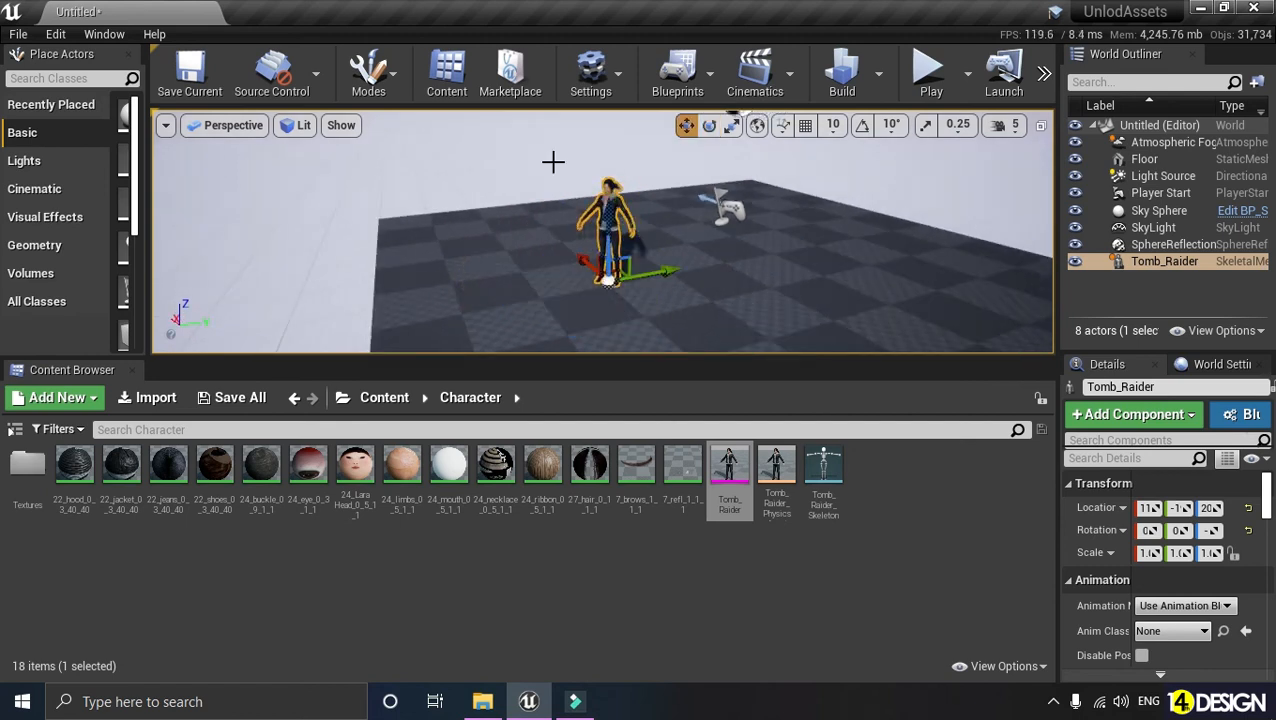
left_click(553, 163)
right_click_drag(553, 202, 578, 245)
middle_click_drag(578, 245, 581, 240)
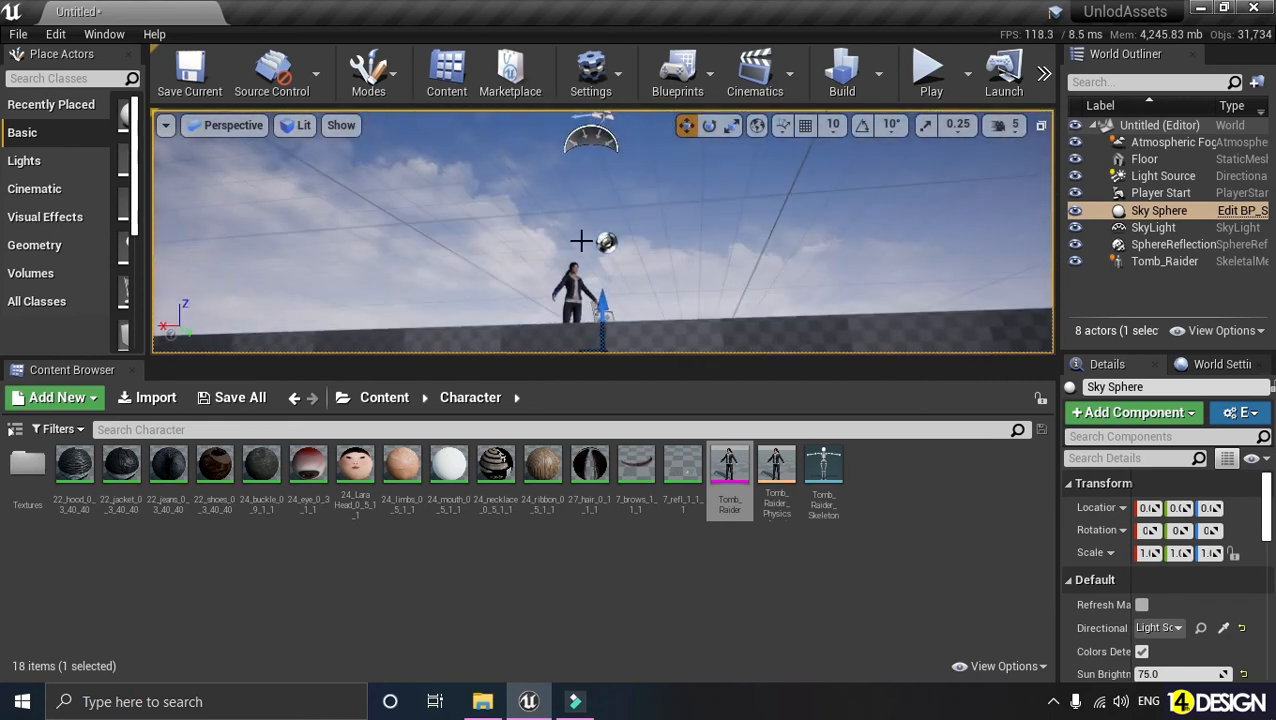
key("f")
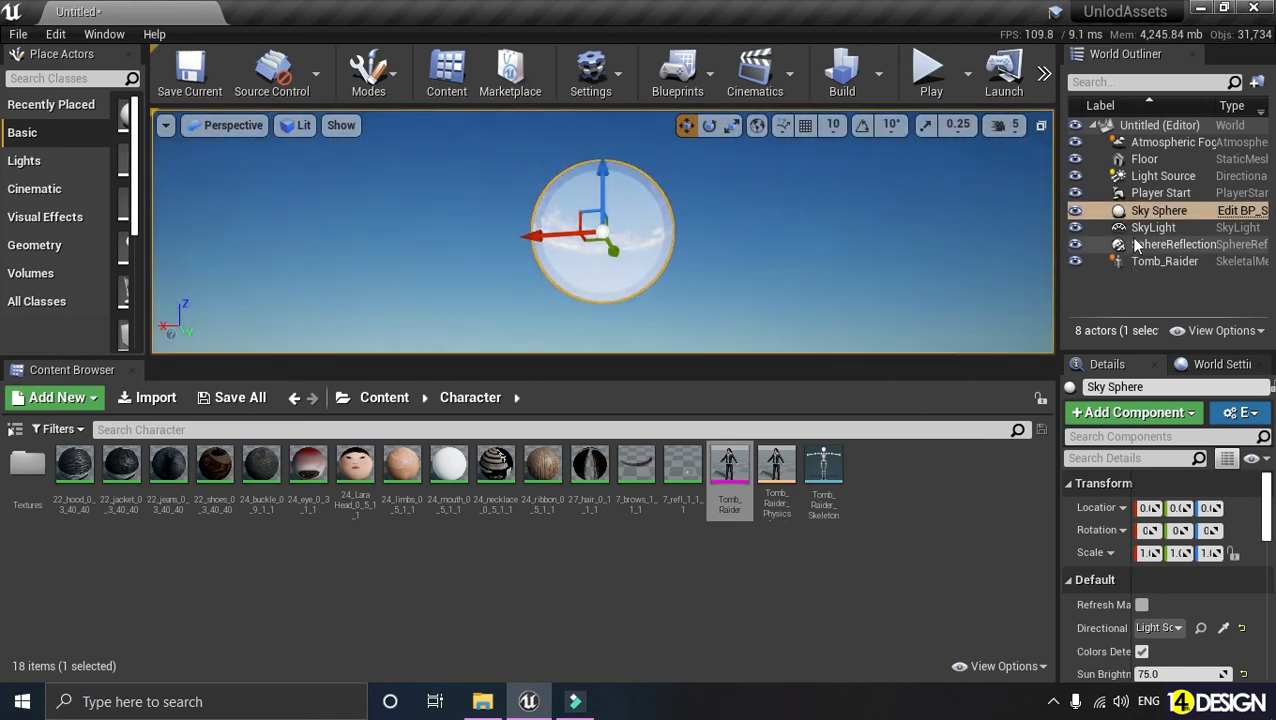
Select the placed Tomb_Raider actor, frame it in the view and enlarge the viewport's height over the Content Browser
left_click(1160, 261)
key("f")
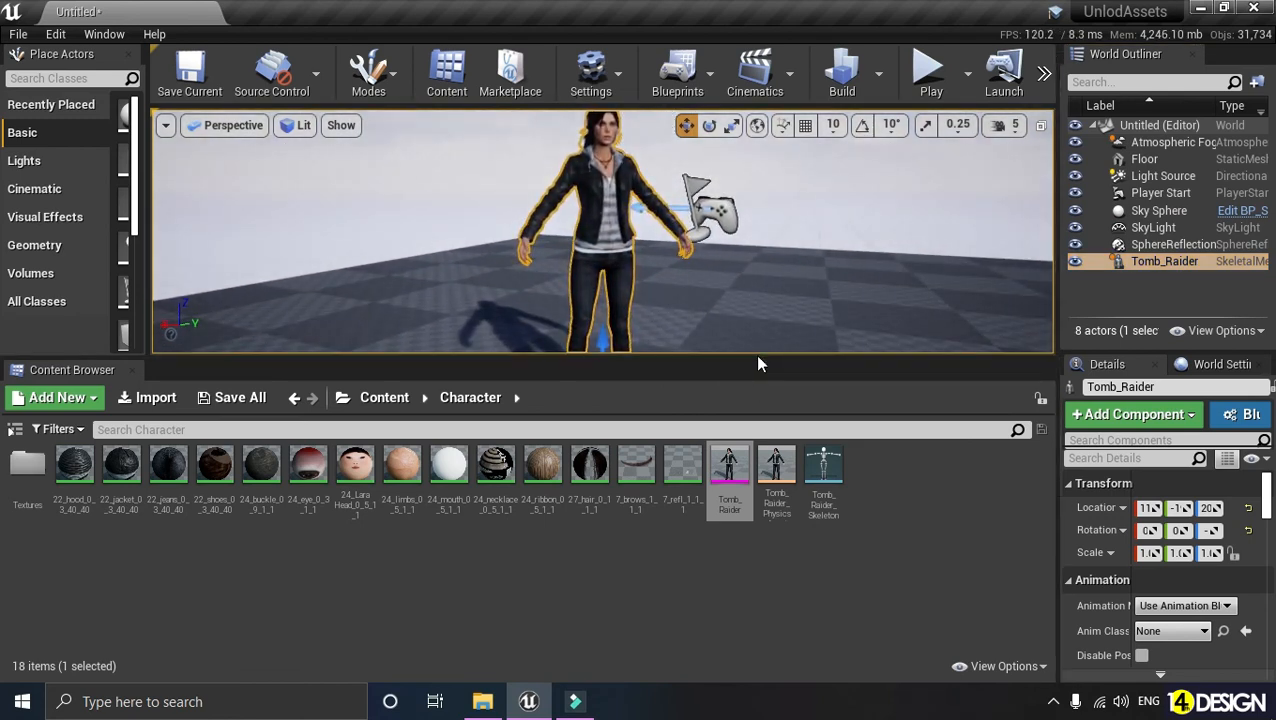
left_click_drag(758, 362, 780, 552)
Examine the placed character's face, hair, jacket and jeans in the level, up close and from further back
left_click(754, 283)
mouse_move(754, 283)
left_mouse_down("alt")
mouse_move(614, 283)
mouse_move(750, 283)
left_mouse_up("alt")
mouse_move(754, 283)
right_mouse_down("alt")
mouse_move(862, 283)
mouse_move(750, 283)
right_mouse_up("alt")
left_click_drag(750, 283, 670, 283, "alt")
right_click_drag(670, 283, 630, 283)
left_click_drag(630, 283, 600, 283, "alt")
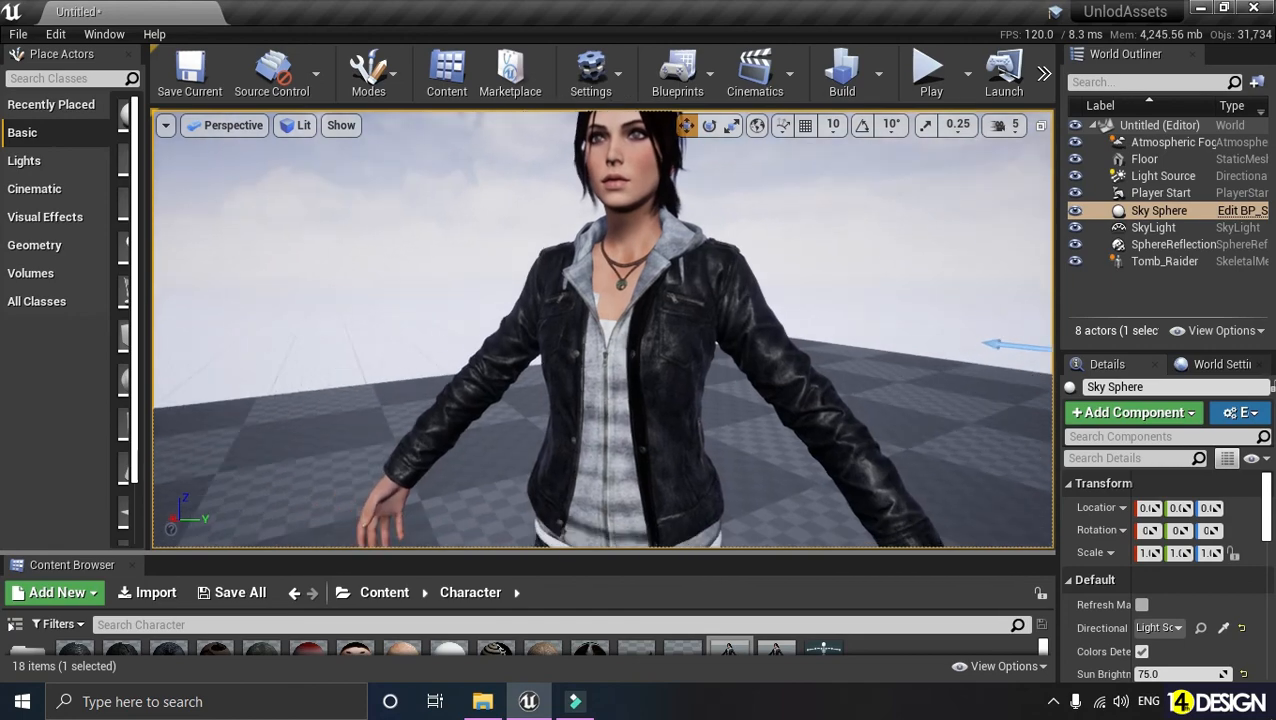
right_click_drag(600, 283, 600, 485)
left_click_drag(600, 485, 1040, 332, "alt")
left_click_drag(600, 400, 680, 270)
right_click_drag(680, 270, 640, 230)
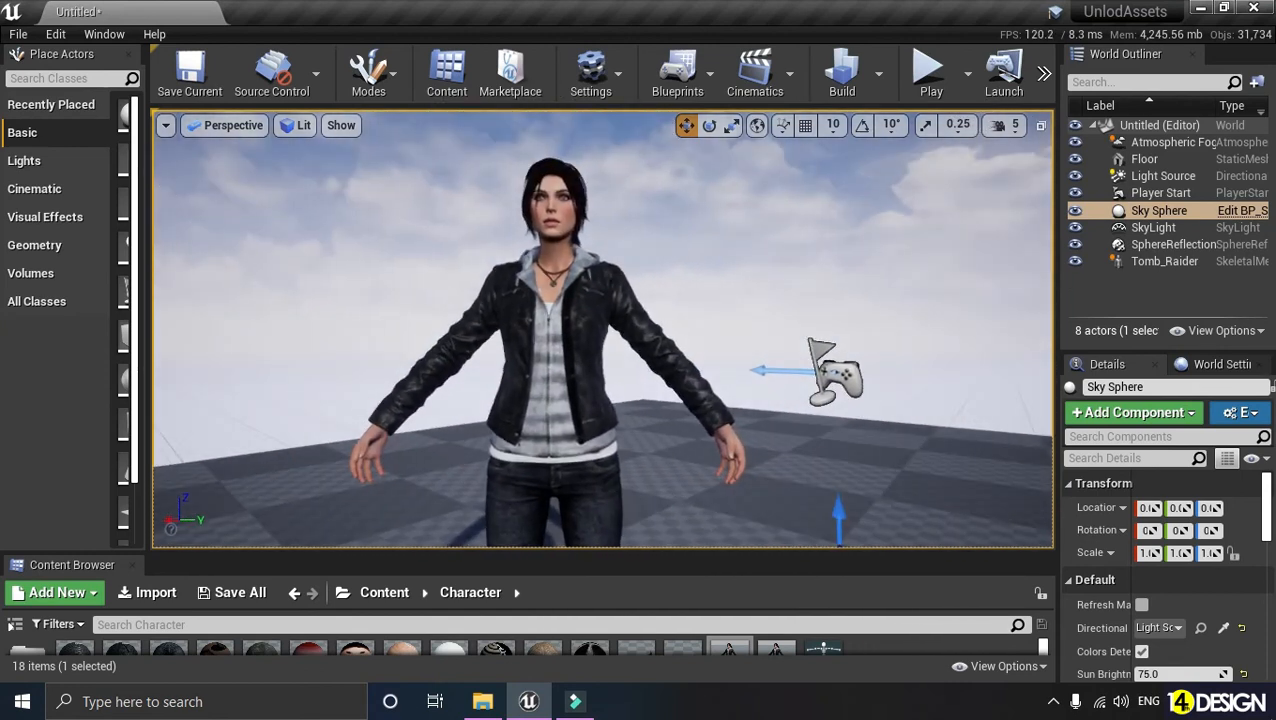
middle_click_drag(602, 330, 430, 330)
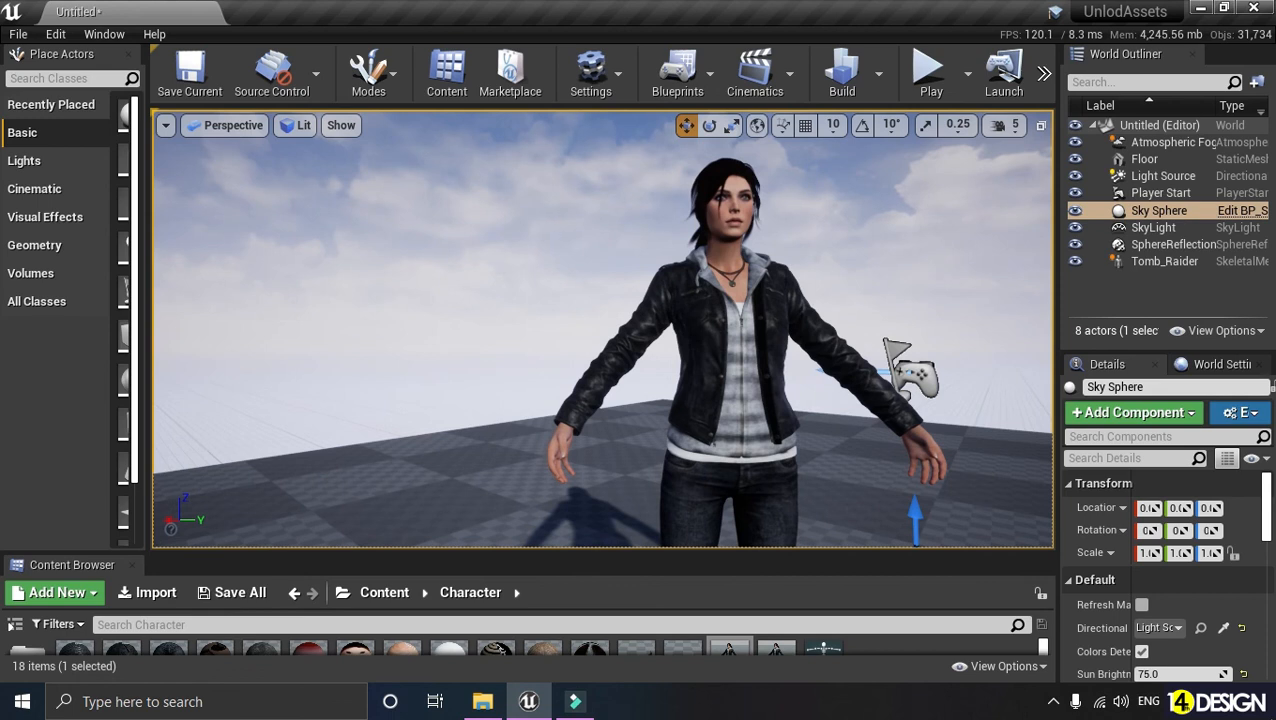